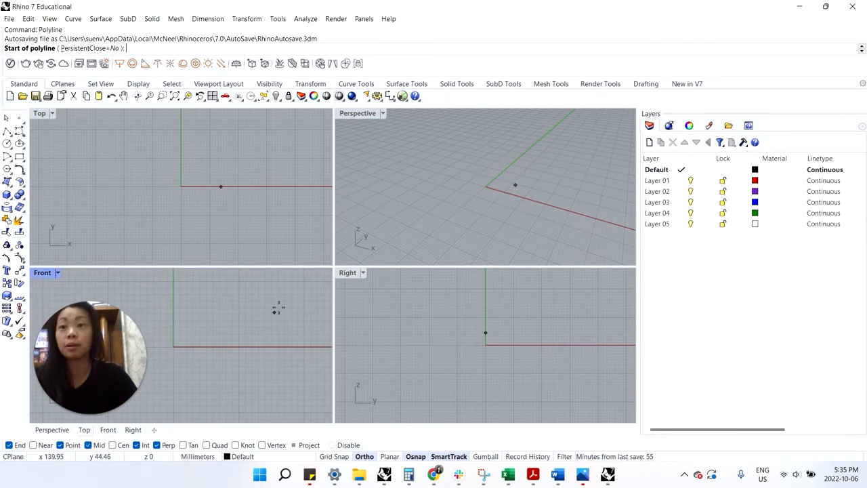
left_click(9, 19)
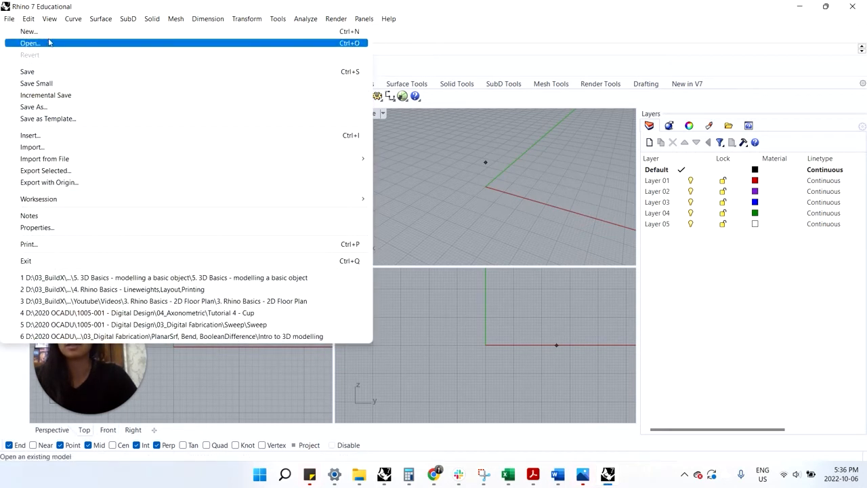
left_click(514, 58)
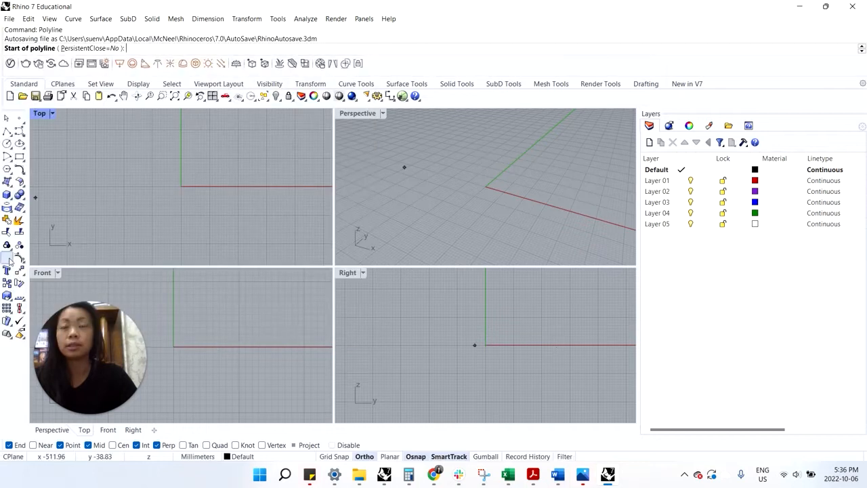
- Start a polyline in the Front view at the origin, 0,0,0
left_click(9, 135)
left_click(50, 274)
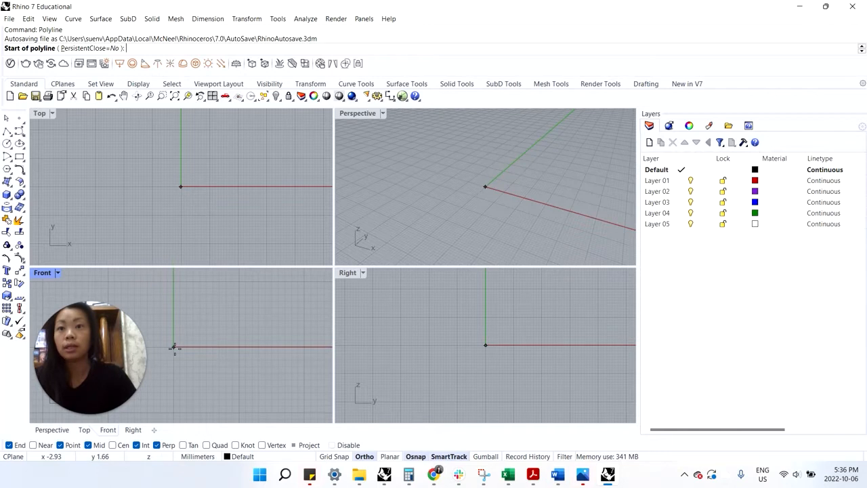
type("0,0,0")
key("Return")
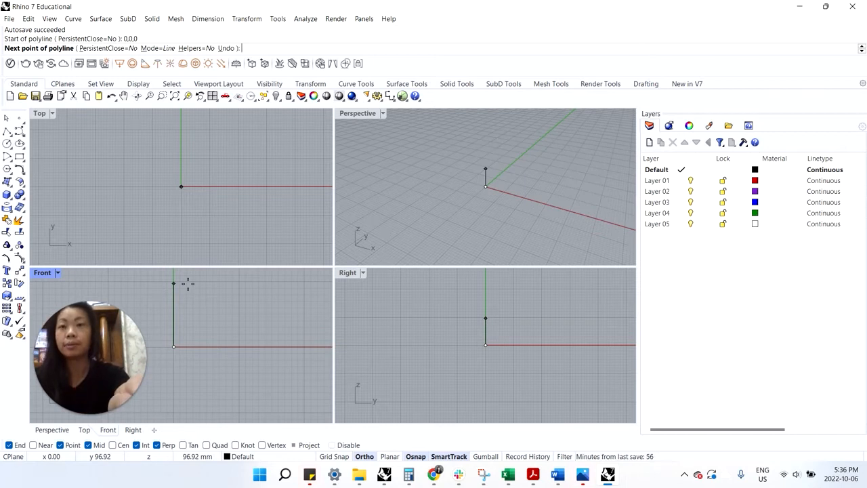
- Draw the polyline's first segment 200 mm vertically upward from the origin in the Front view
type("100")
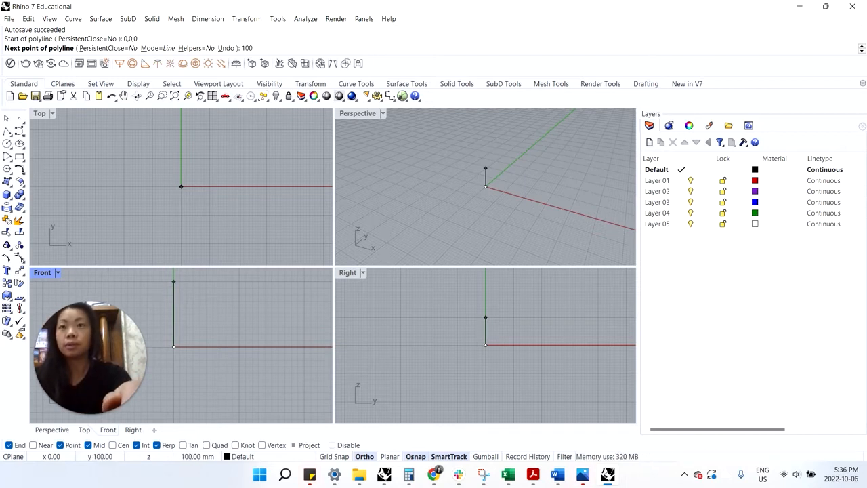
key("BackSpace")
key("BackSpace")
key("BackSpace")
type("200")
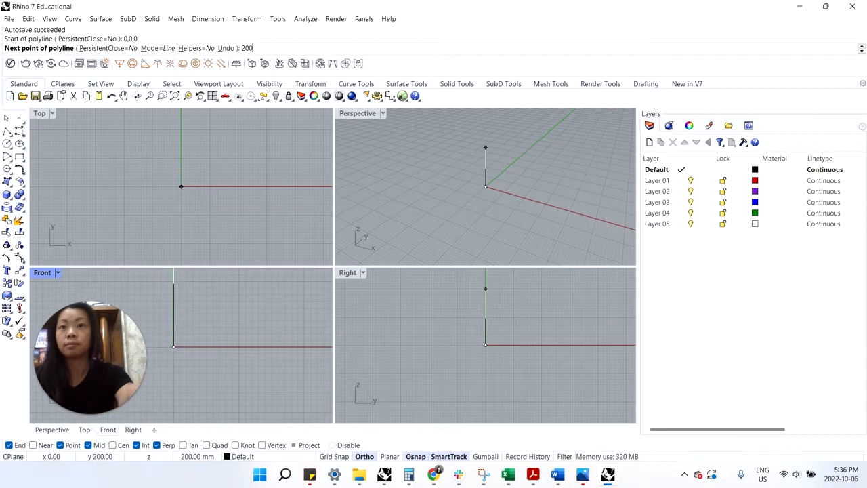
key("Return")
scroll(188, 283, "down", 11)
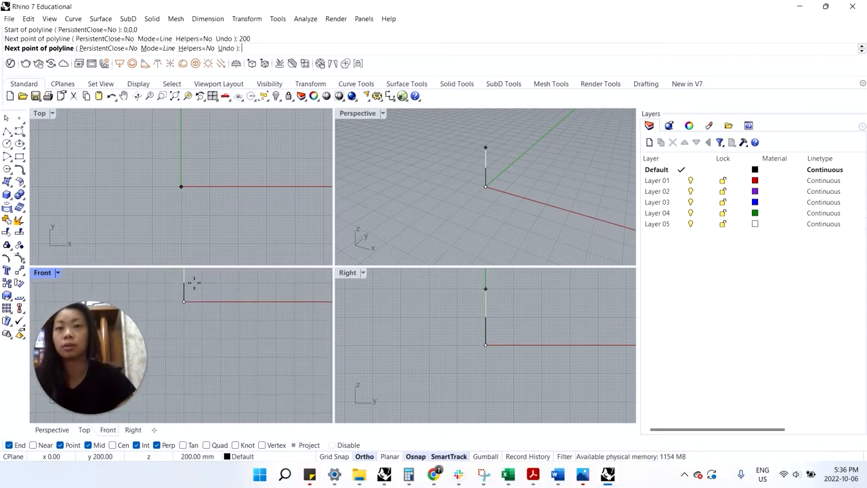
middle_click(194, 283)
right_click_drag(216, 338, 233, 382)
scroll(207, 326, "up", 4)
scroll(206, 326, "up", 3)
left_click(198, 293)
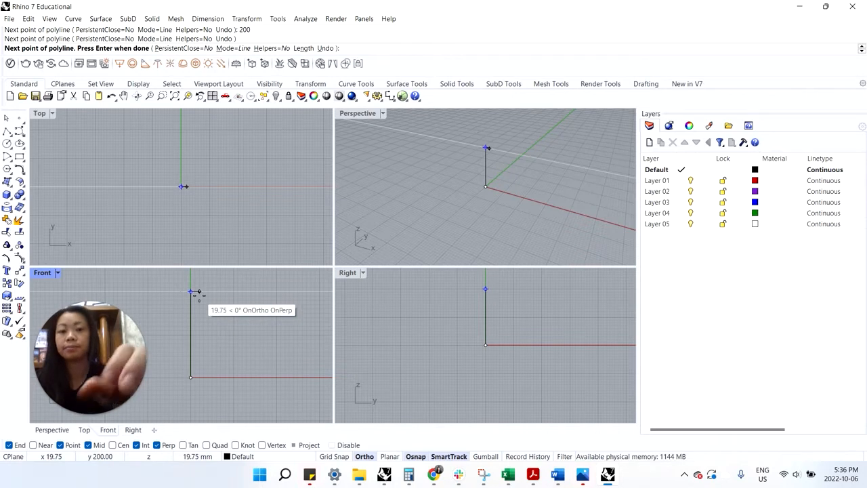
- Continue the polyline 15 mm horizontally outward along positive X and 30 mm vertically upward, and finish it
type("15")
key("Return")
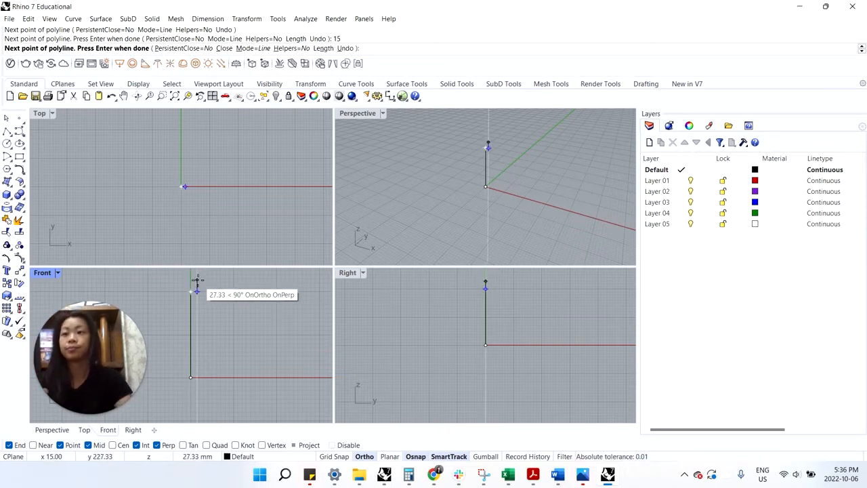
type("30")
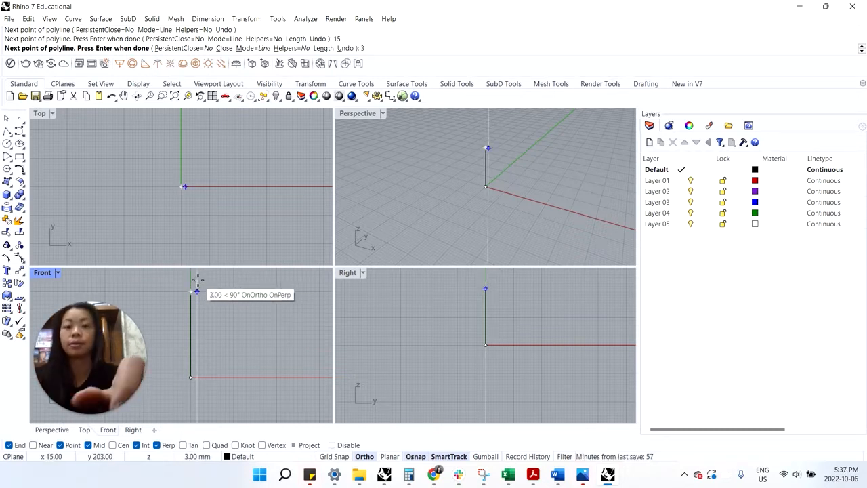
key("Return")
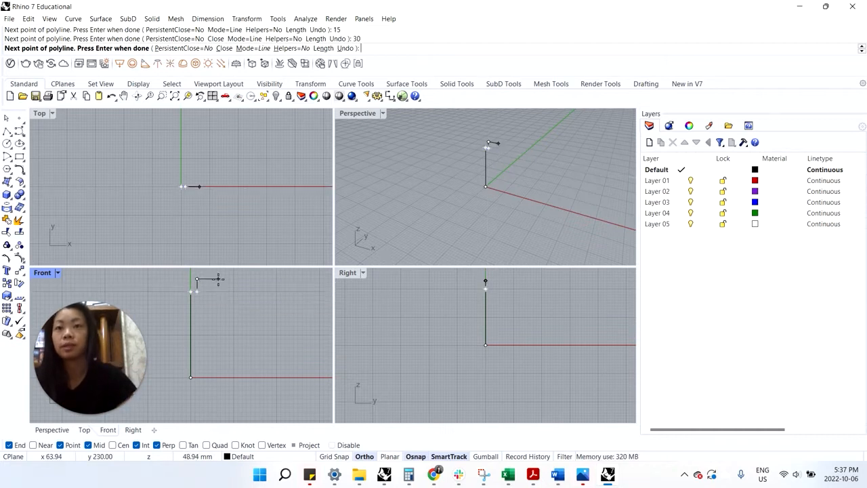
key("Return")
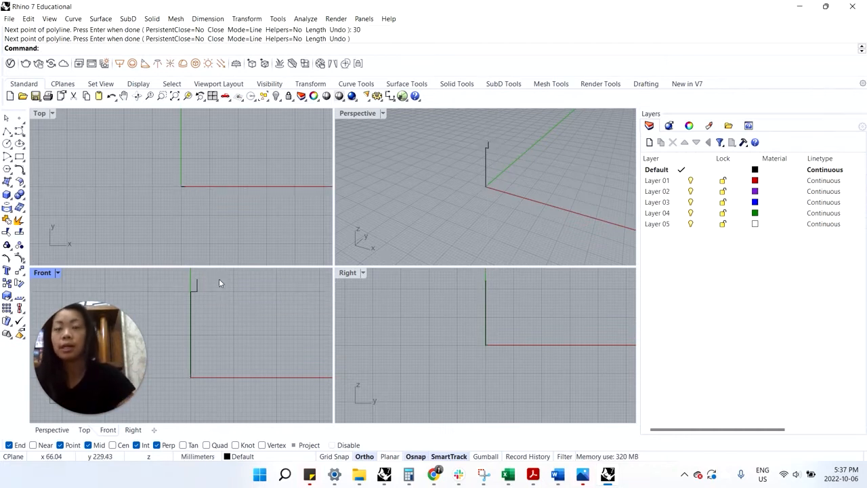
left_click(198, 290)
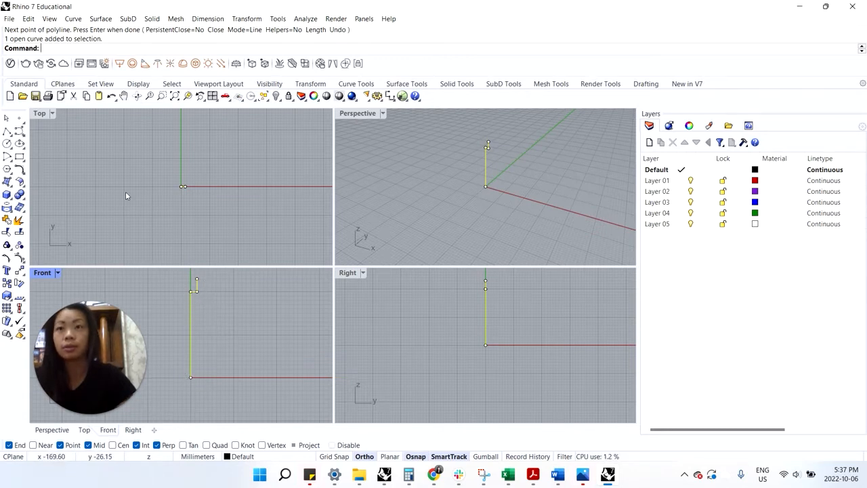
left_click(208, 334)
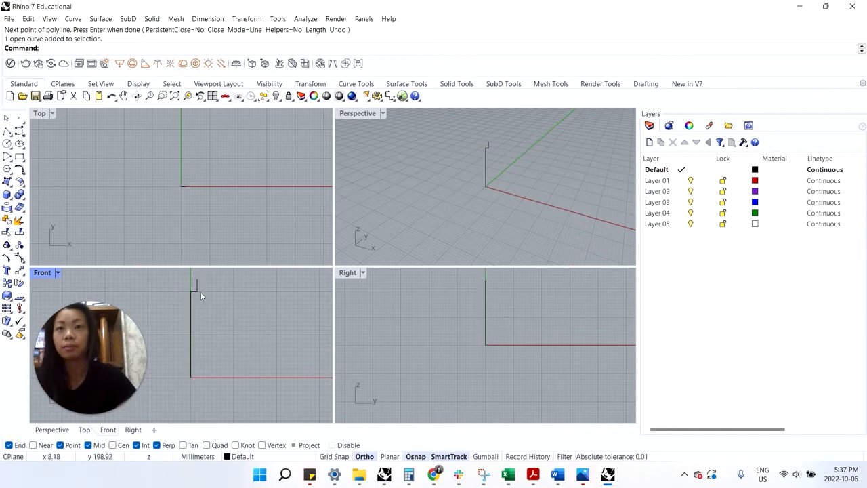
- Draw a 50 mm horizontal base line from the origin along positive X and join it with the vertical profile
left_click(7, 132)
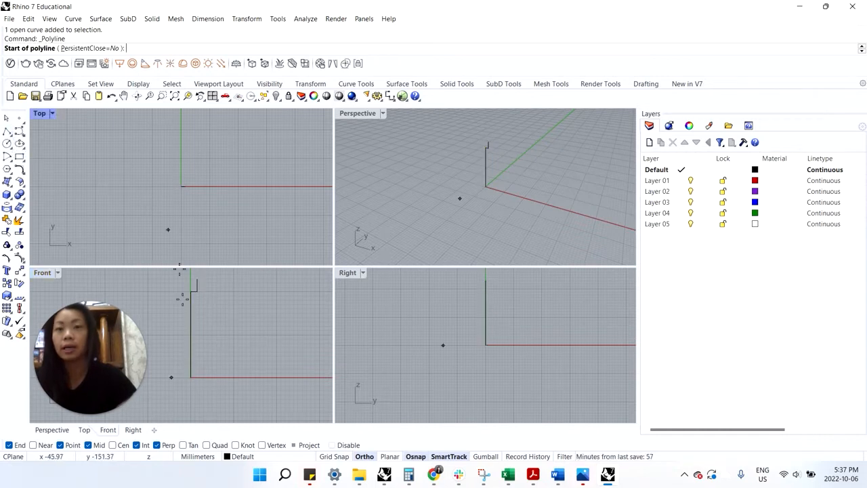
left_click(196, 381)
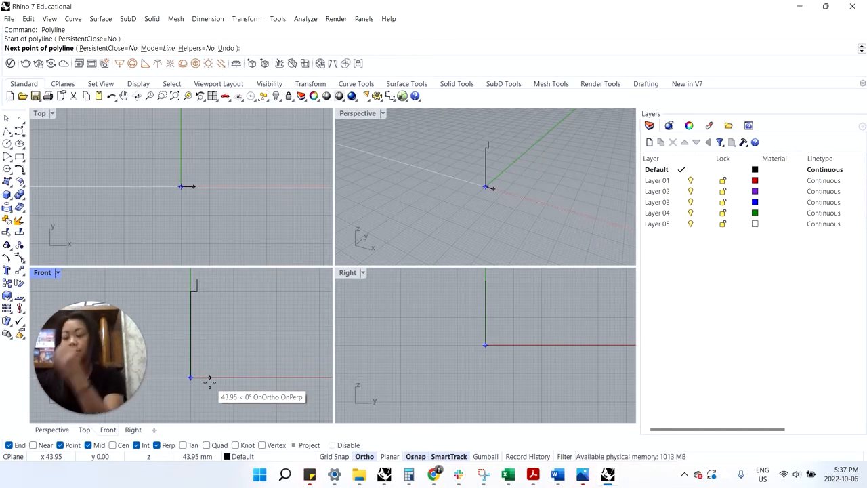
type("50")
key("Return")
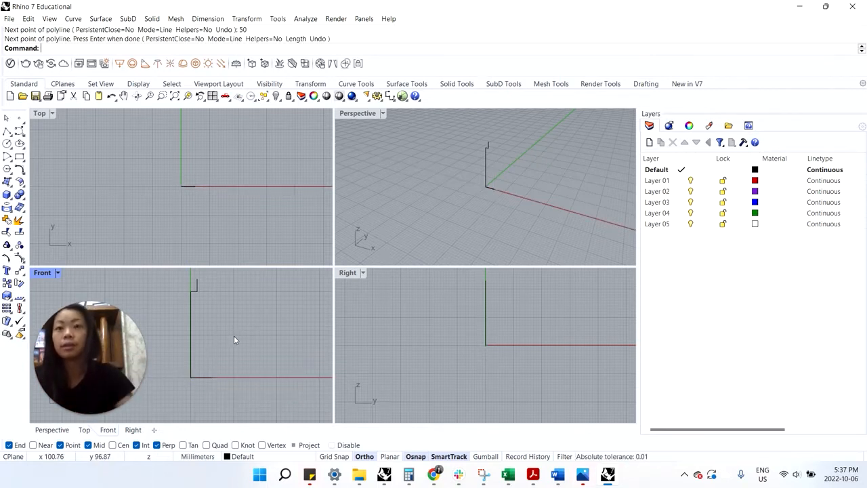
key("Return")
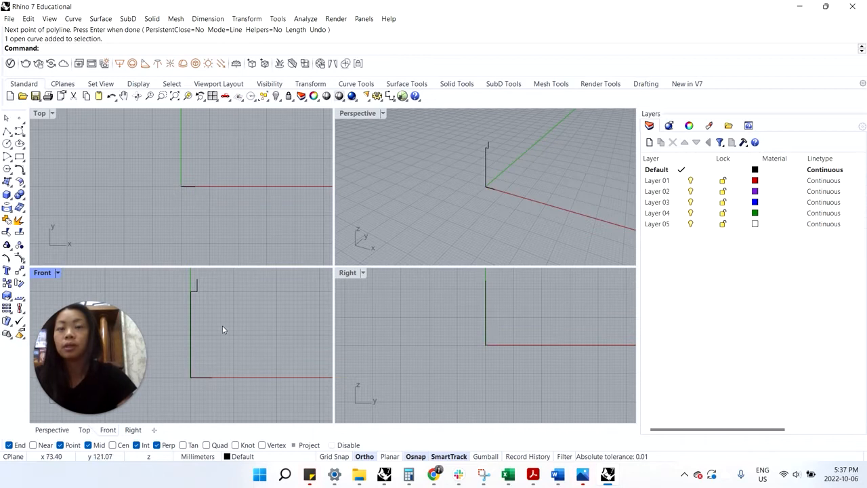
left_click(192, 361)
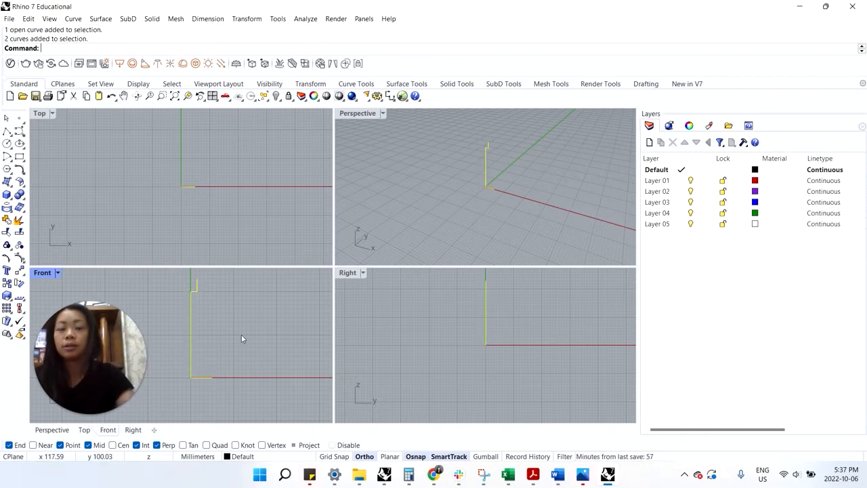
key("ctrl+j")
- Offset the joined profile curve 5 mm toward its inner side, in the positive X direction
left_click(192, 332)
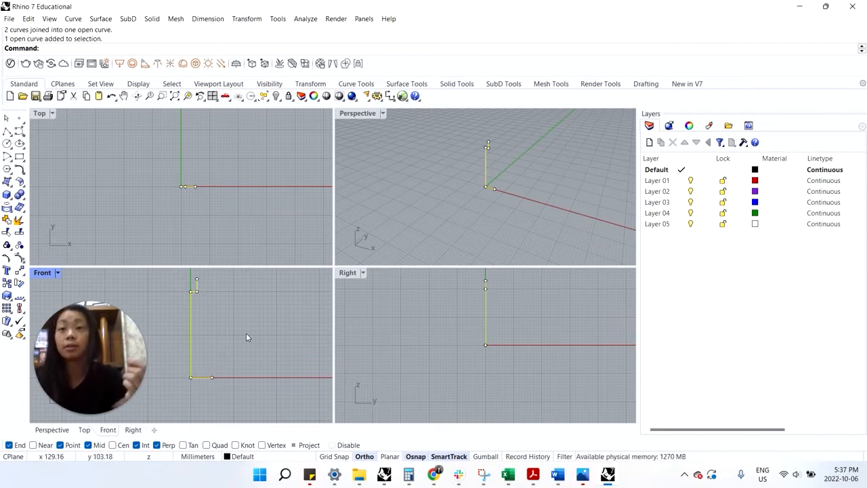
type("offset")
key("Return")
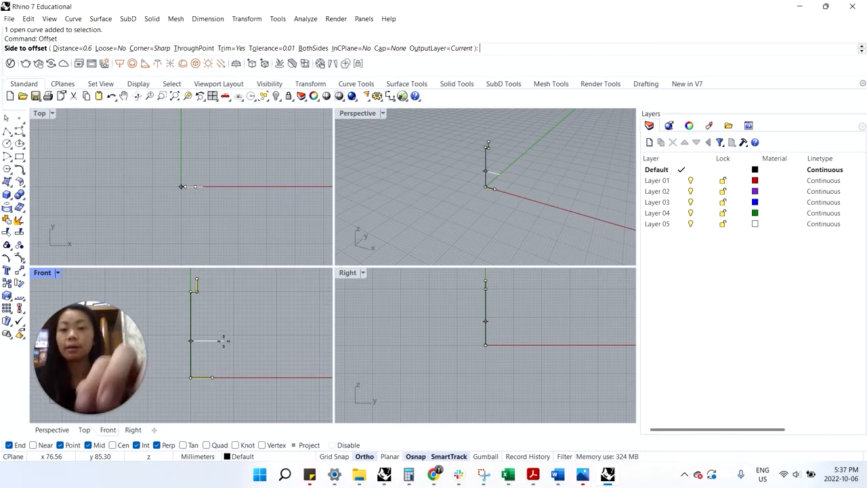
type("5")
key("Return")
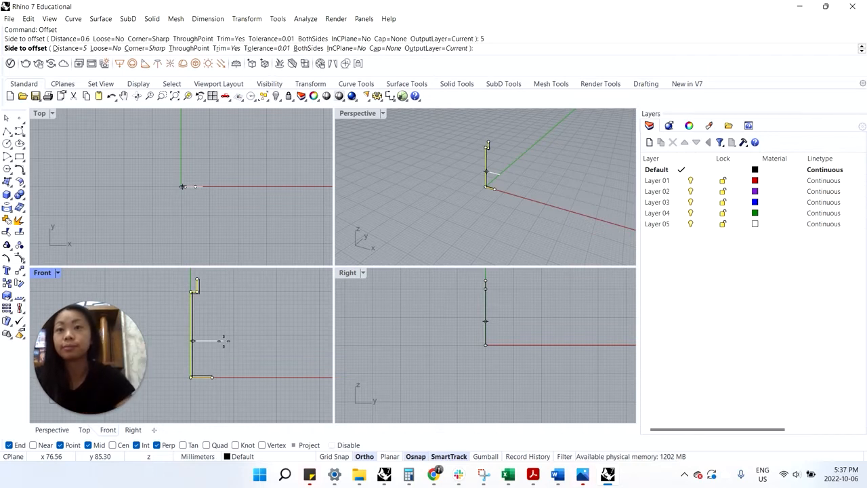
left_click(234, 334)
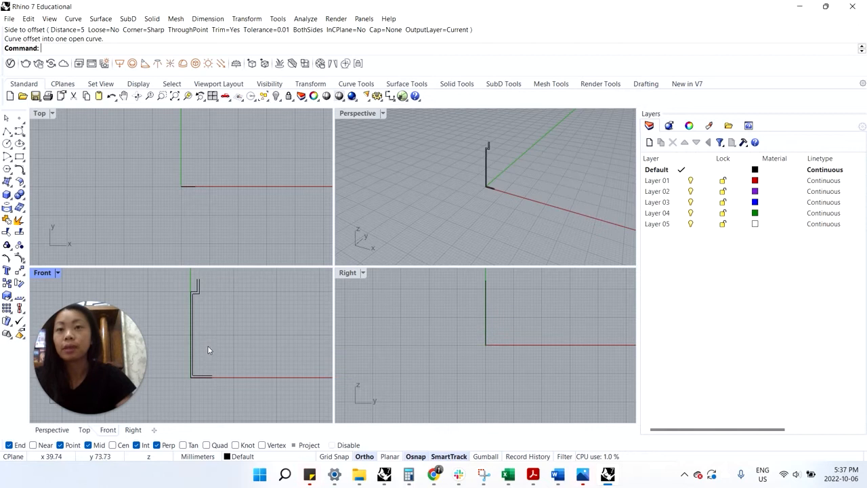
- Close the gap at the top of the profile with a straight line between the upper ends of both curves
left_click(7, 131)
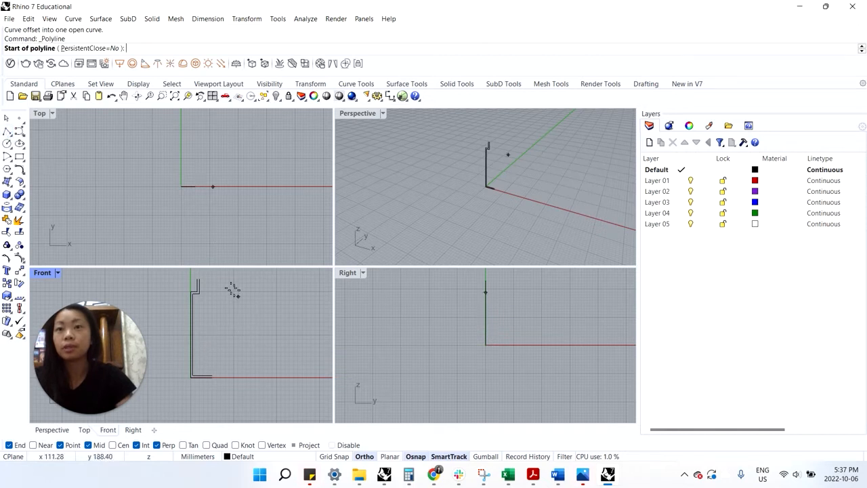
left_click(196, 277)
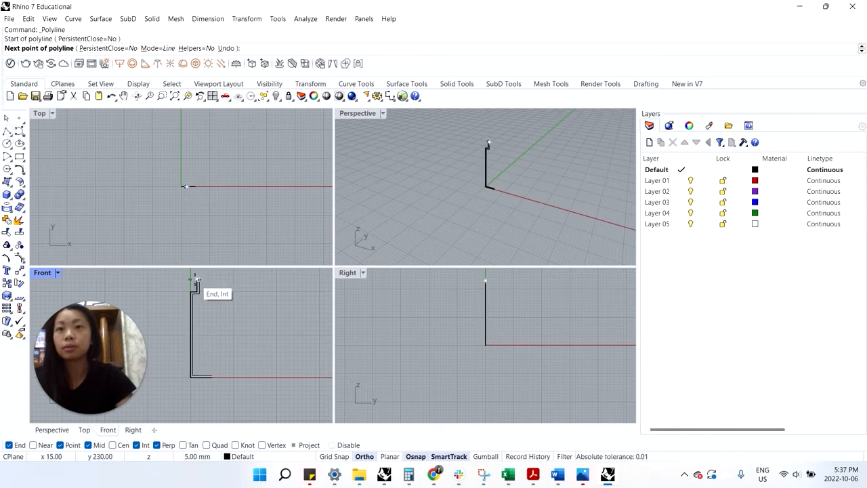
left_click(198, 279)
key("Return")
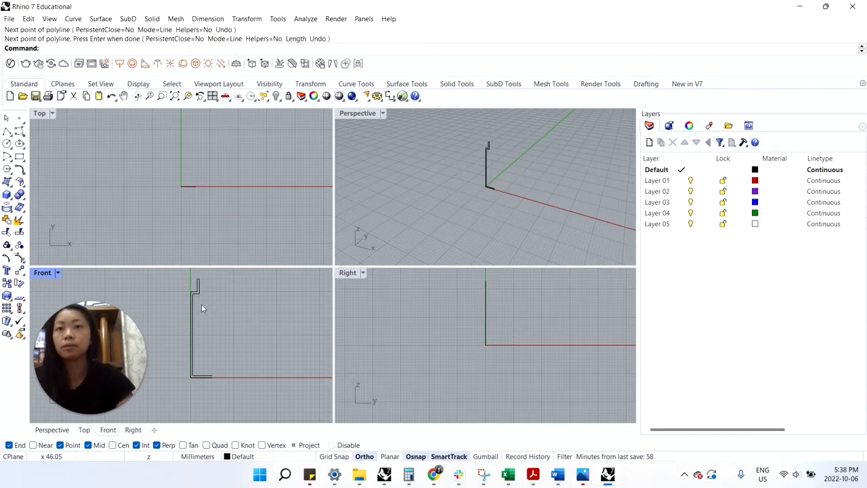
left_click(197, 282)
key("Escape")
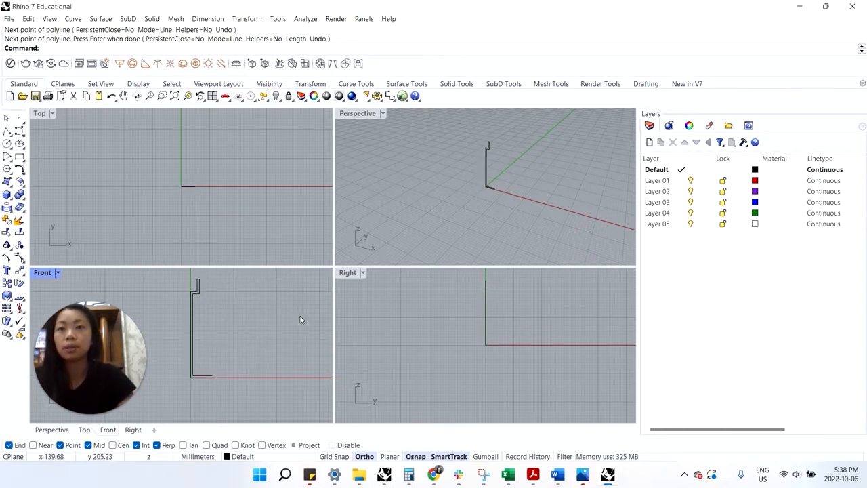
- Start the Fillet command for the shoulder of the profile and set the fillet radius to 10 mm
scroll(195, 258, "up", 2)
scroll(203, 295, "up", 3)
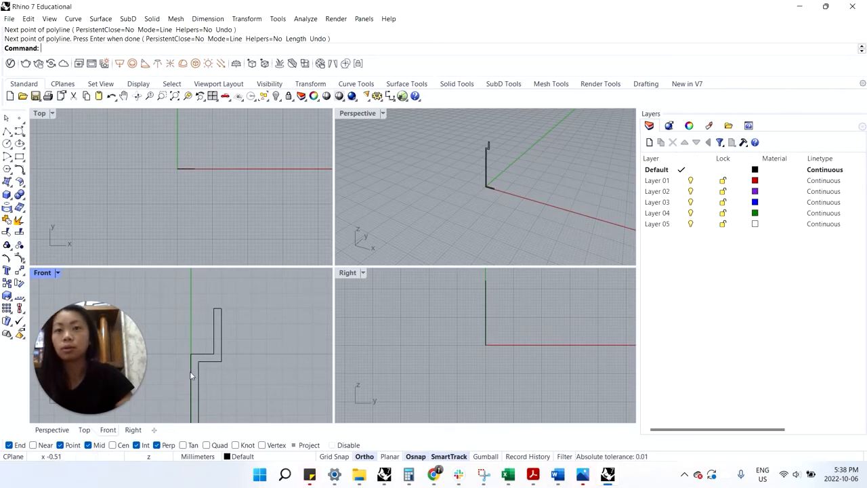
type("Fillet")
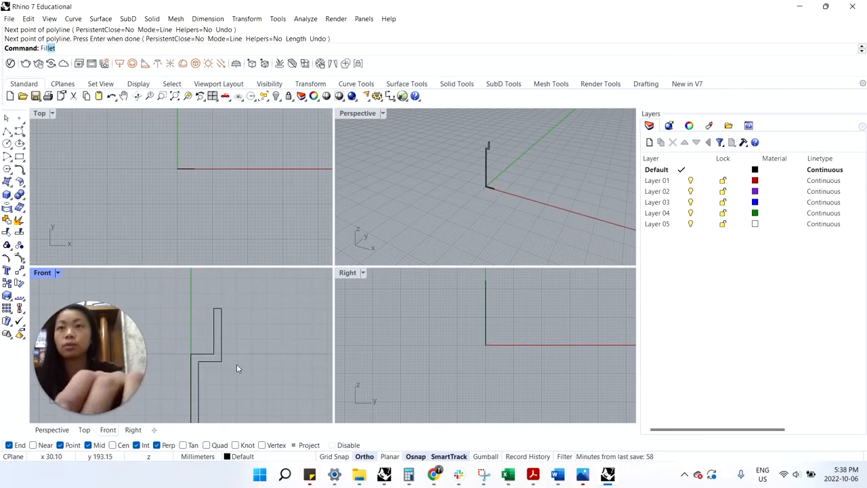
key("Return")
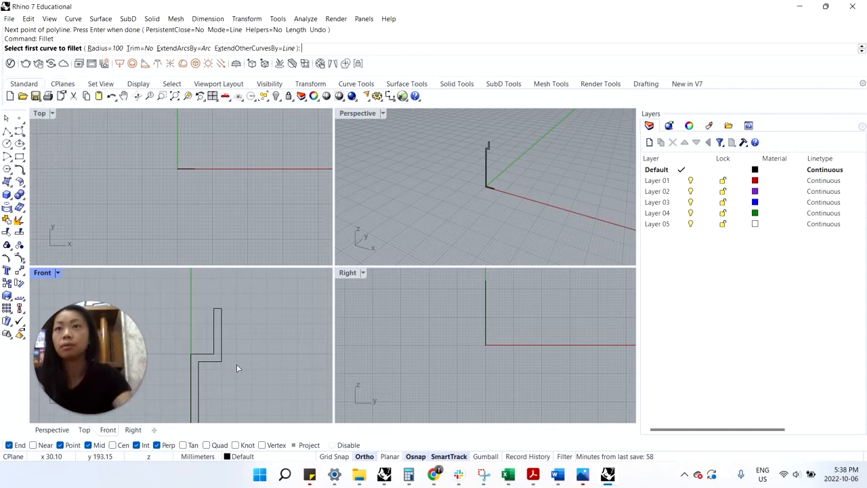
type("r")
key("Return")
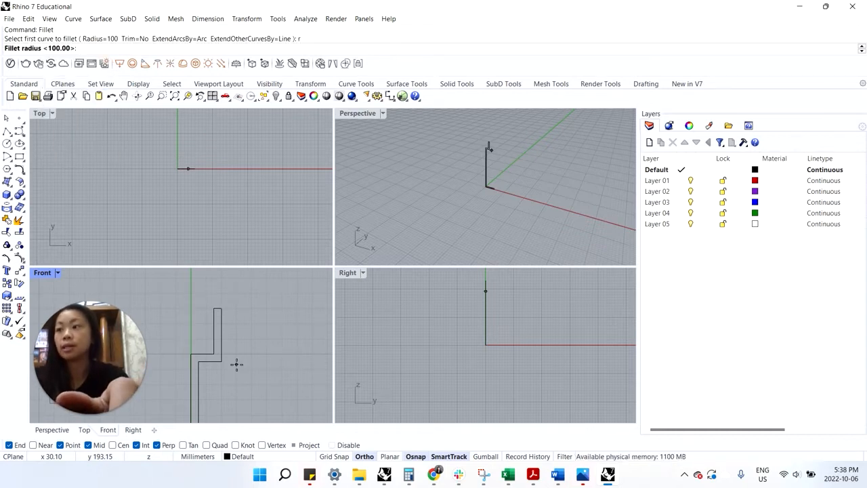
type("10")
key("Return")
- Try the fillet on the outer shoulder corner with trimming off, and undo it
left_click(192, 366)
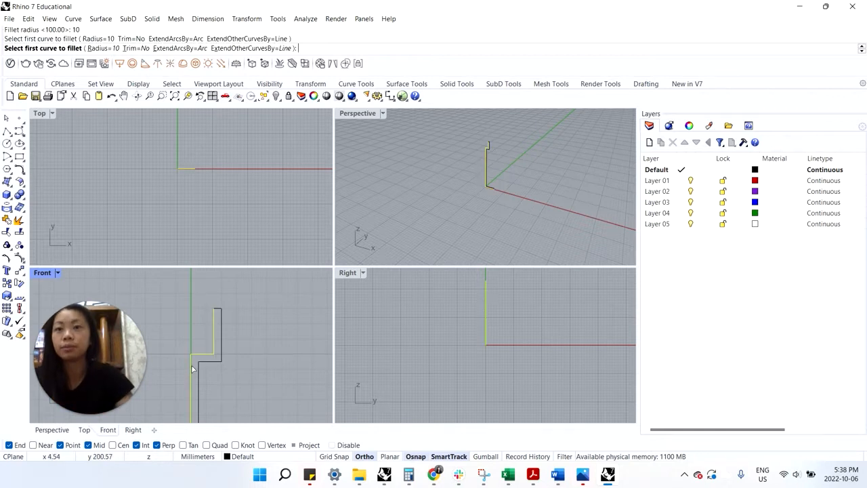
left_click(207, 353)
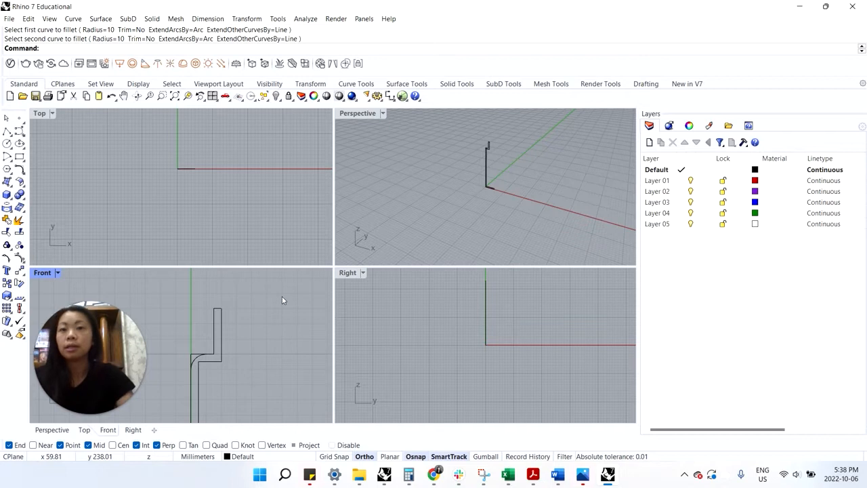
key("ctrl+z")
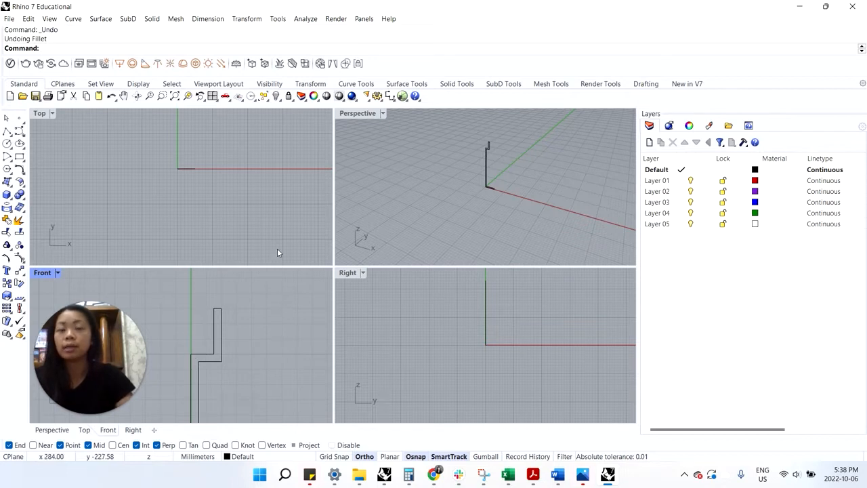
- Fillet the outer shoulder corner of the profile with a 10 mm radius and trimming turned on
key("Return")
left_click(132, 48)
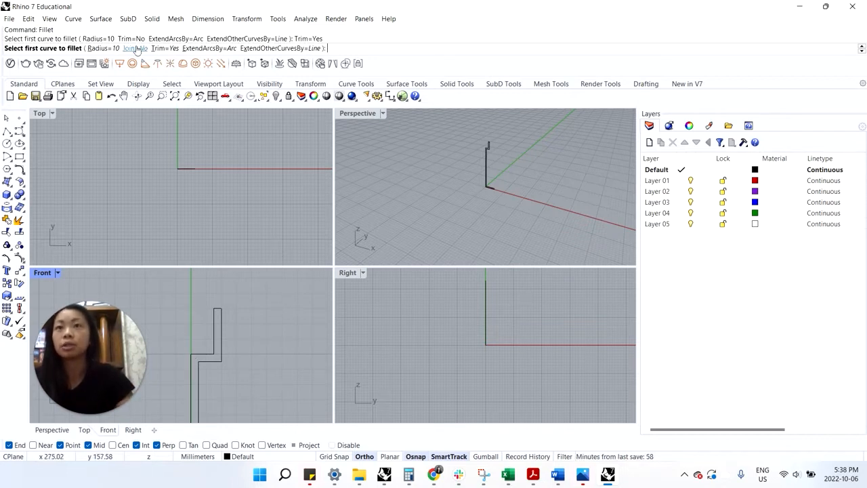
left_click(195, 364)
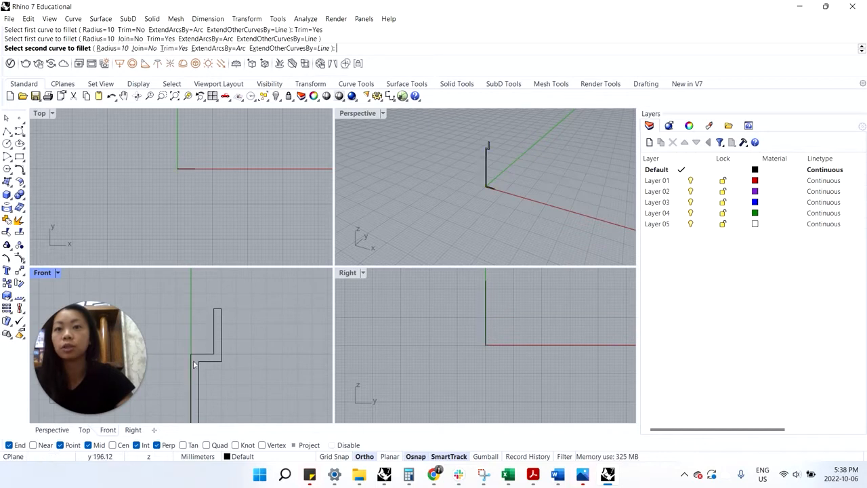
left_click(192, 366)
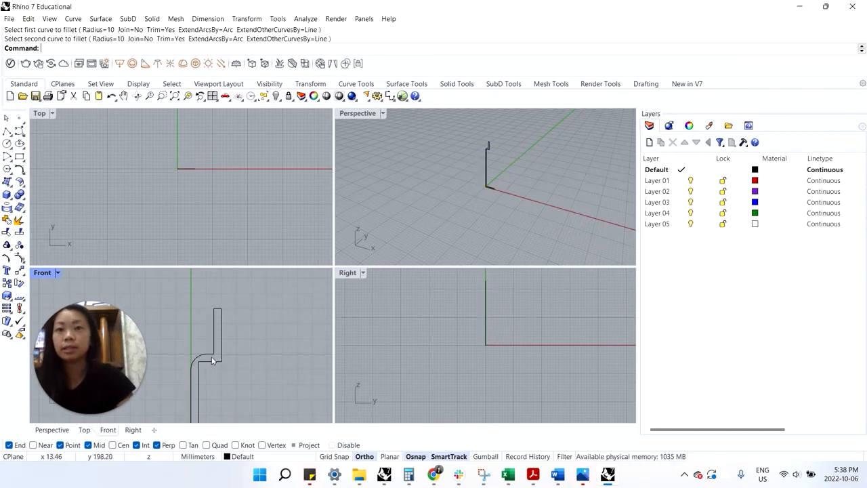
- Fillet the outer curve's corner where the shoulder meets the neck with a 3 mm radius
type("Fillet")
key("Return")
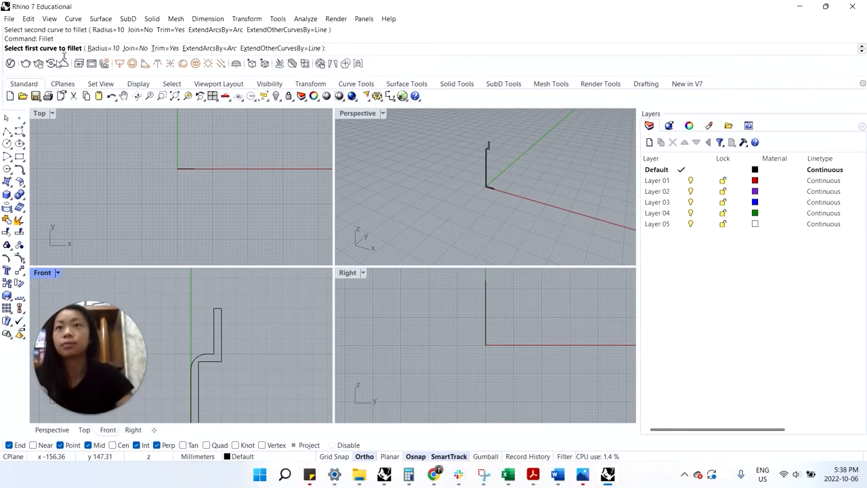
left_click(95, 48)
type("3")
key("Return")
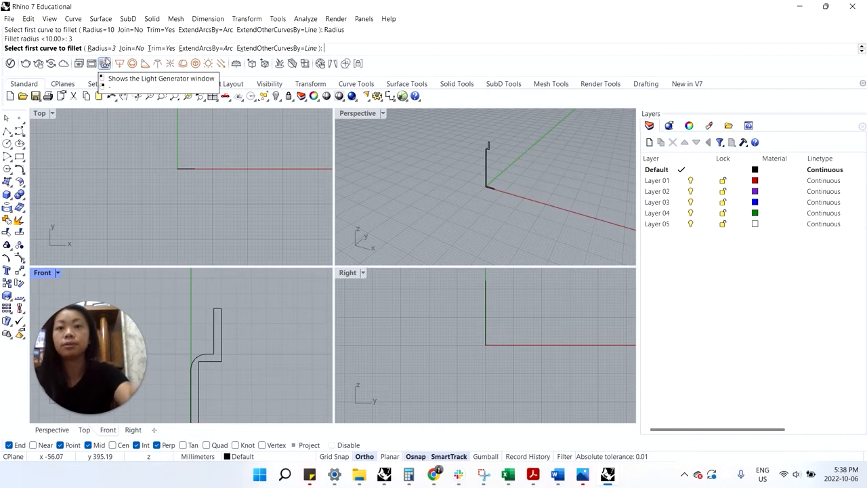
left_click(211, 358)
left_click(219, 351)
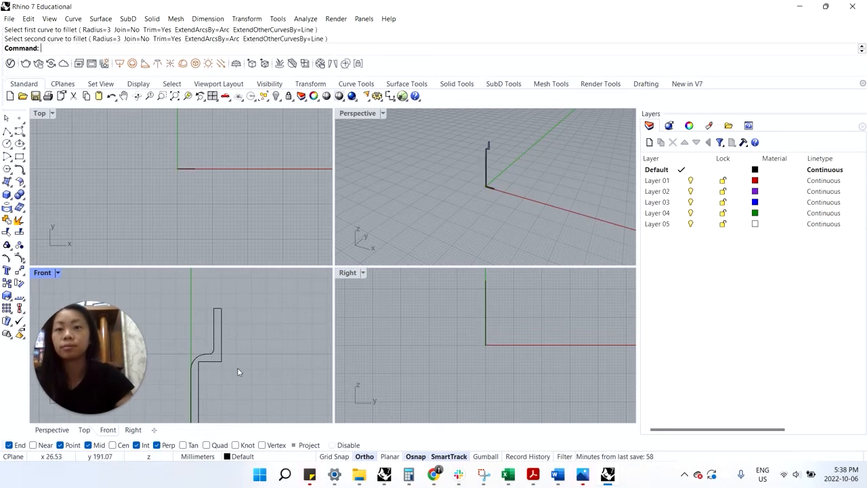
- Fillet the outer curve's bottom corner at the origin with the 3 mm radius
scroll(211, 389, "up", 5)
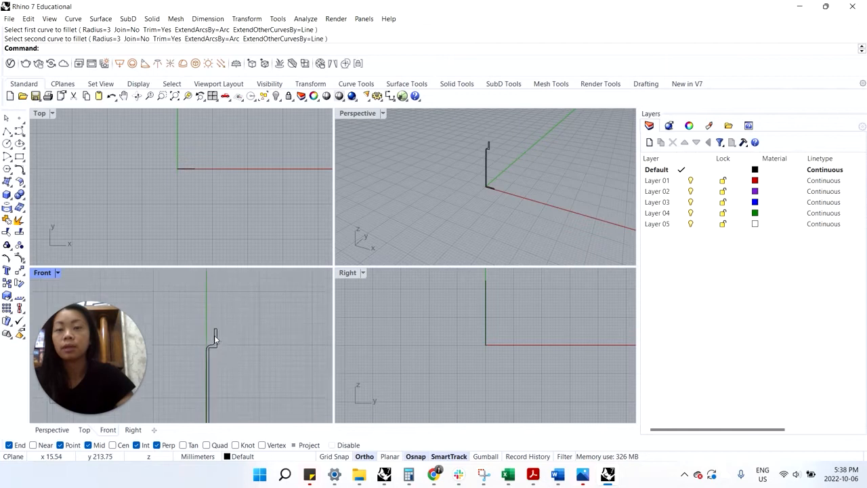
scroll(207, 388, "up", 3)
right_click(198, 383)
left_click(199, 384)
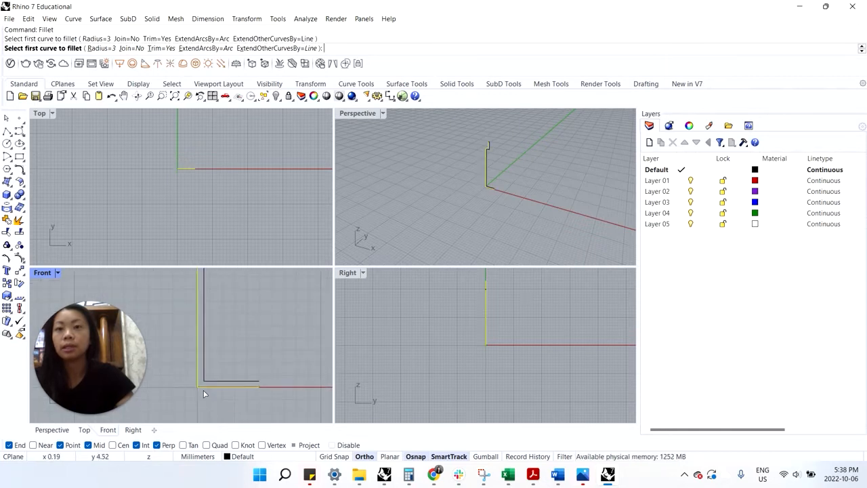
left_click(207, 387)
- Delete the sharp-cornered inner offset curve of the profile
scroll(243, 359, "down", 10)
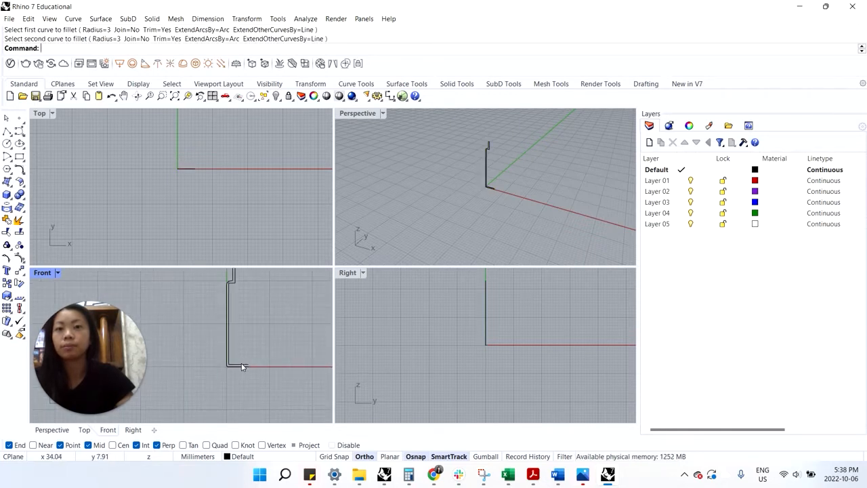
left_click(242, 364)
scroll(251, 338, "up", 2)
key("Delete")
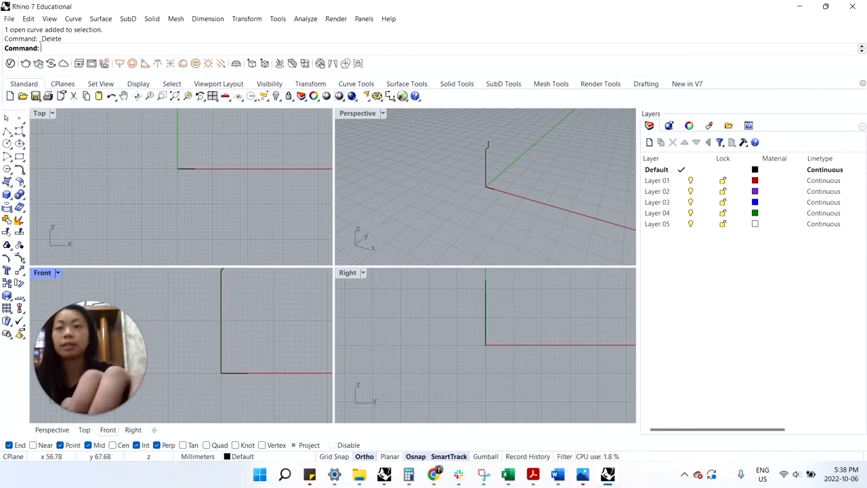
- Offset the filleted outer curve 5 mm toward its inner side in the Front view
type("Offset")
key("Return")
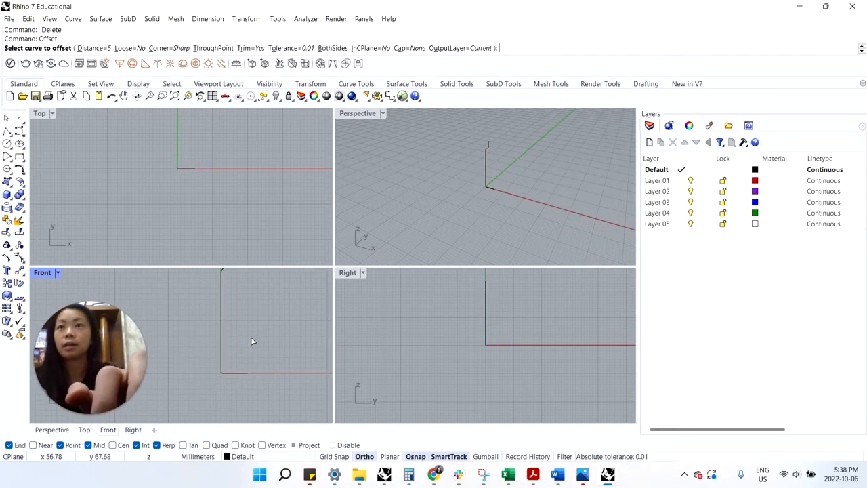
type("5")
key("Return")
left_click(223, 358)
left_click(257, 353)
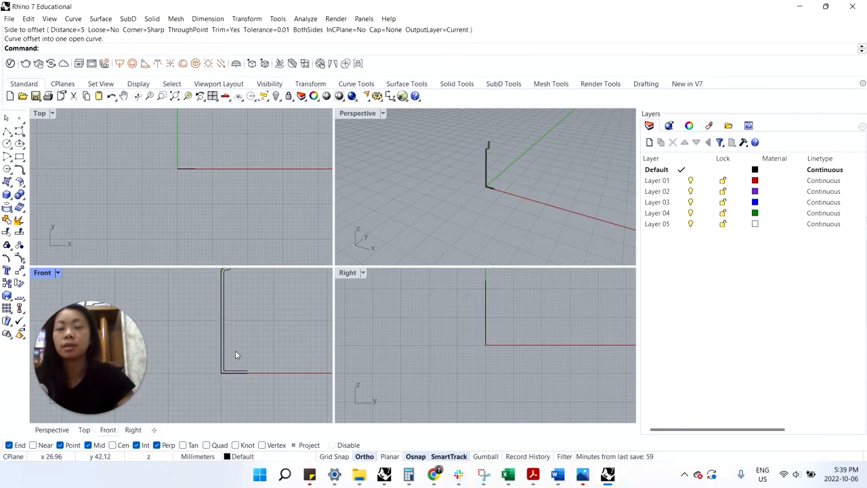
- Select all the profile curves in the Front view and join them
middle_click(255, 317)
right_click_drag(269, 344, 248, 380)
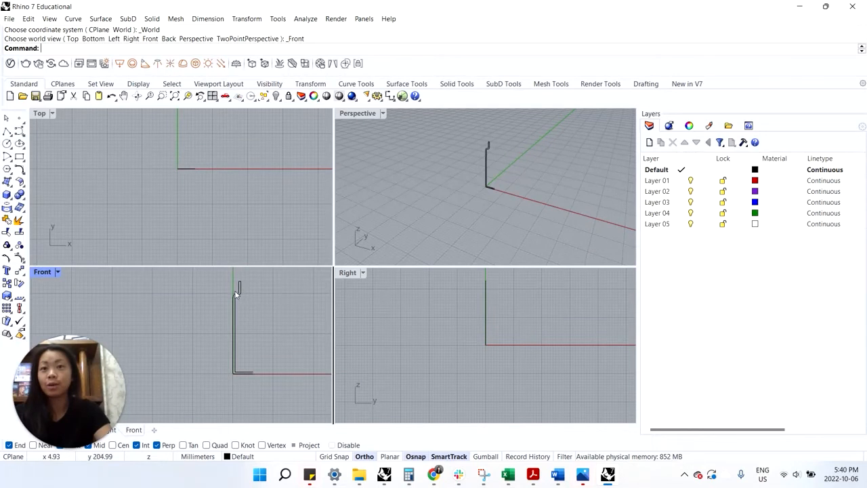
left_click(236, 293)
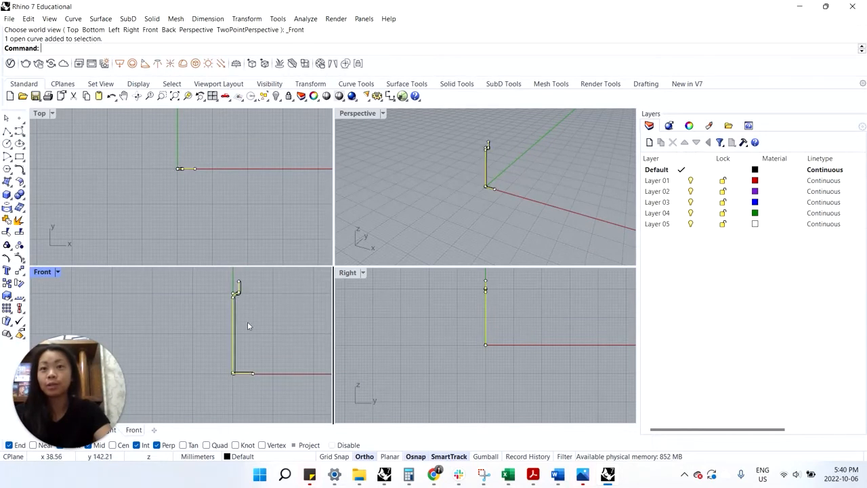
left_click_drag(232, 337, 273, 402)
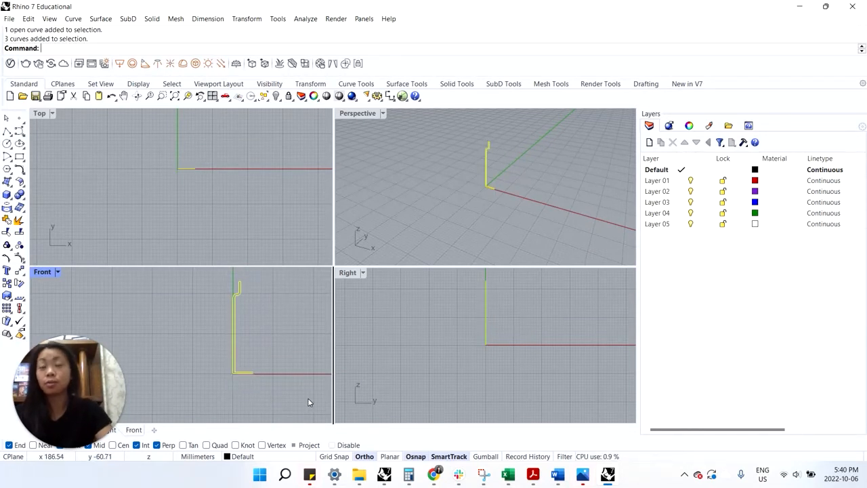
type("join")
key("Return")
- Close the joined profile curve with CloseCrv and check that it is a closed curve
left_click(276, 346)
left_click(234, 353)
left_click(237, 353)
left_click(253, 326)
left_click(234, 331)
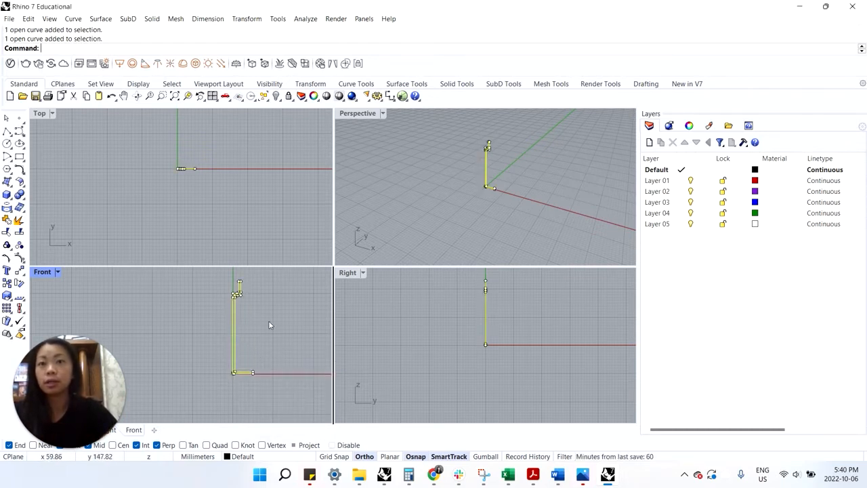
type("Close")
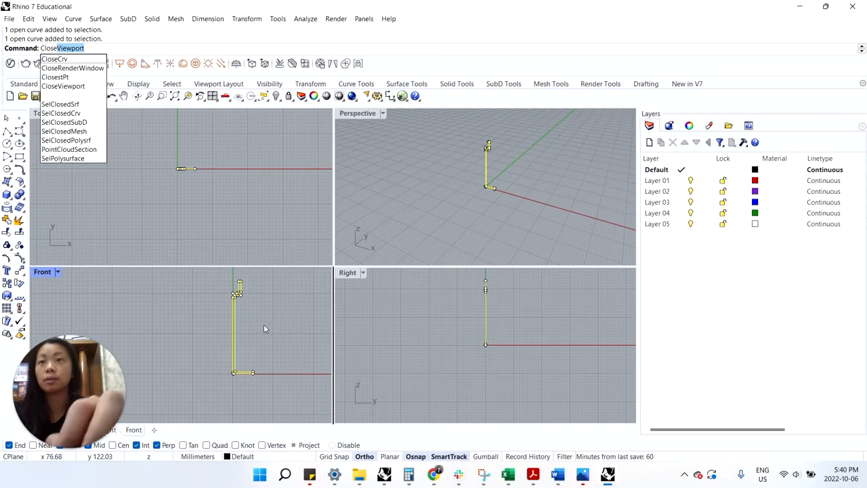
left_click(69, 59)
key("Escape")
left_click(234, 343)
right_click_drag(266, 339, 228, 360)
key("Escape")
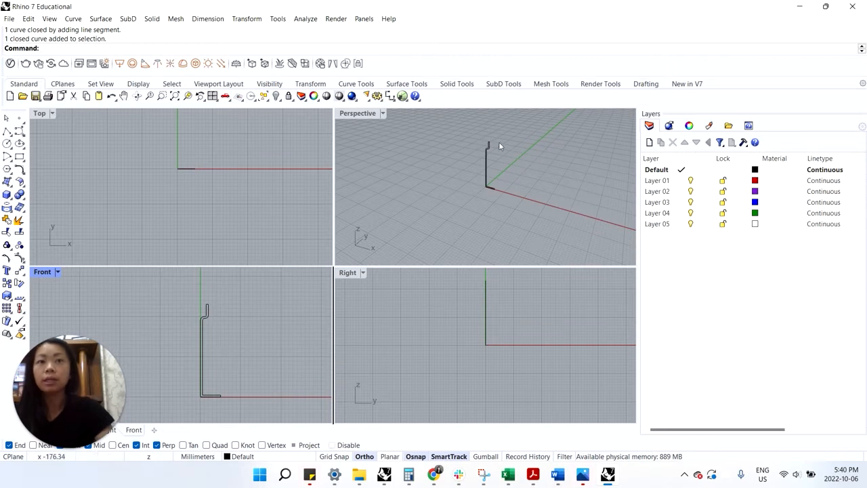
- Start revolving the closed profile around a vertical axis through the inner end of its base, and pick the start angle
scroll(498, 142, "up", 5)
left_click(468, 151)
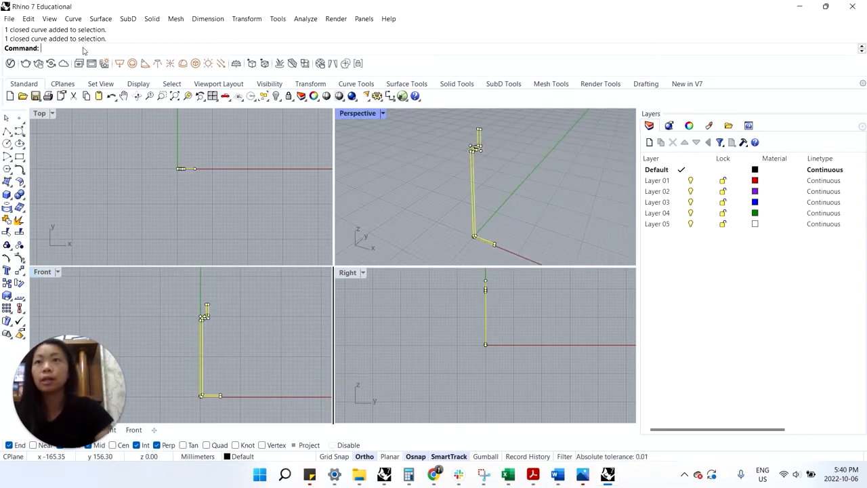
type("Revol")
key("Return")
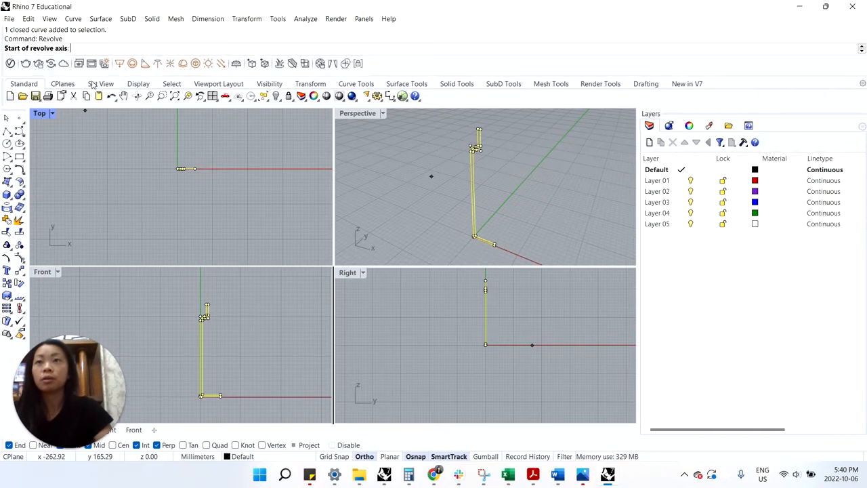
left_click(221, 396)
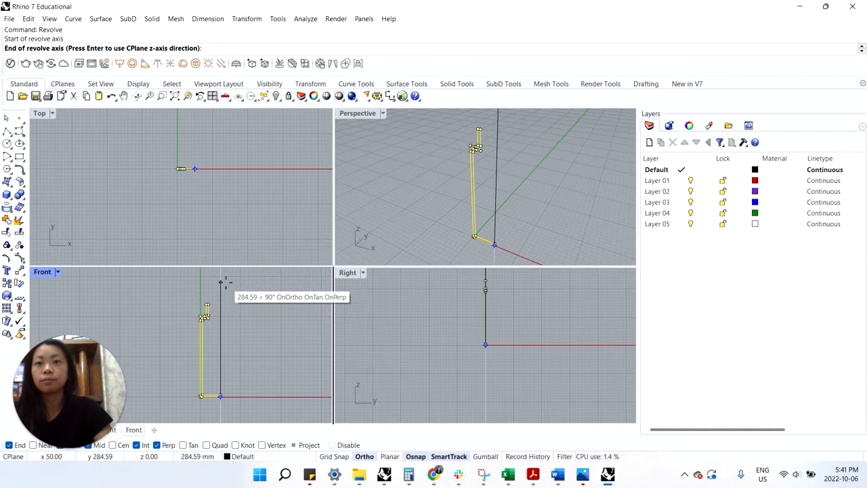
left_click(221, 281)
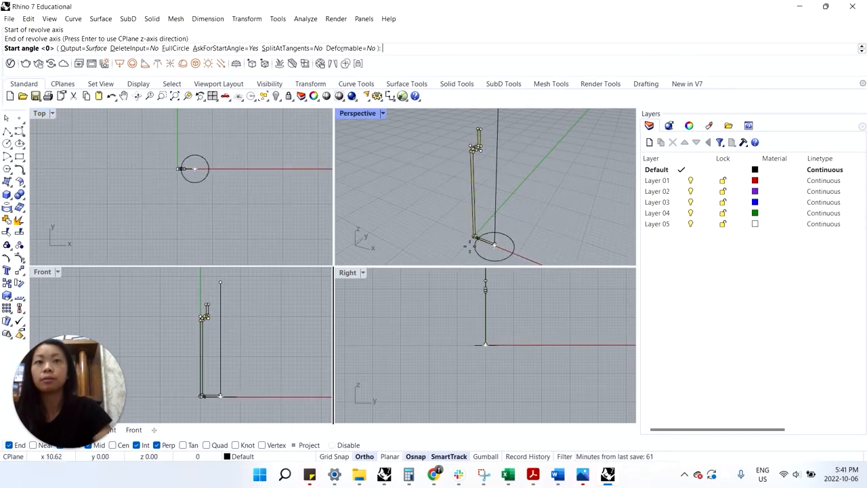
left_click(441, 221)
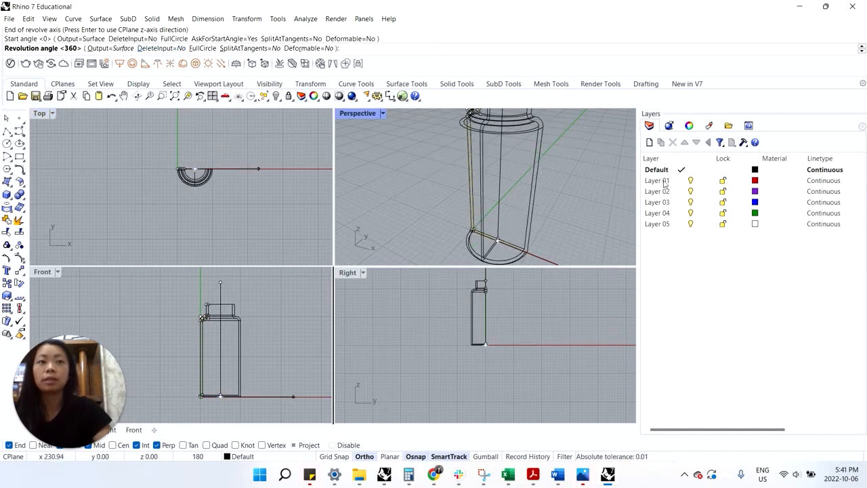
- Make Layer 03 the current layer and complete the revolve with the full 360-degree angle
right_click(666, 204)
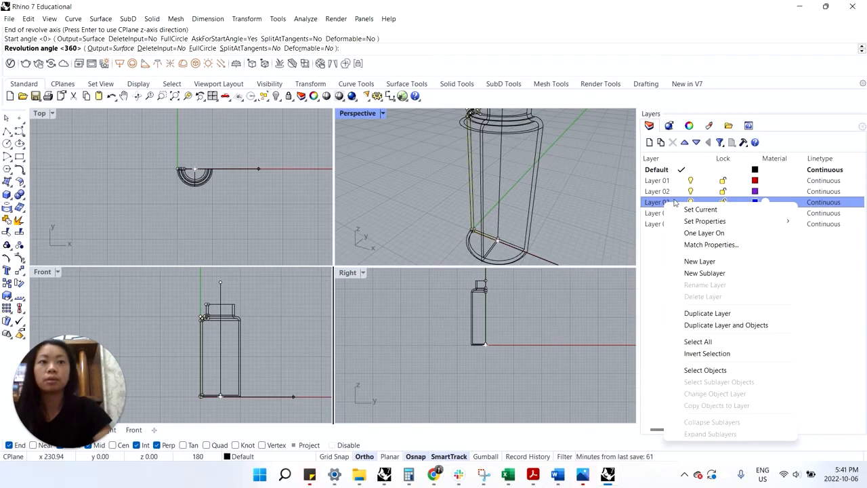
left_click(682, 204)
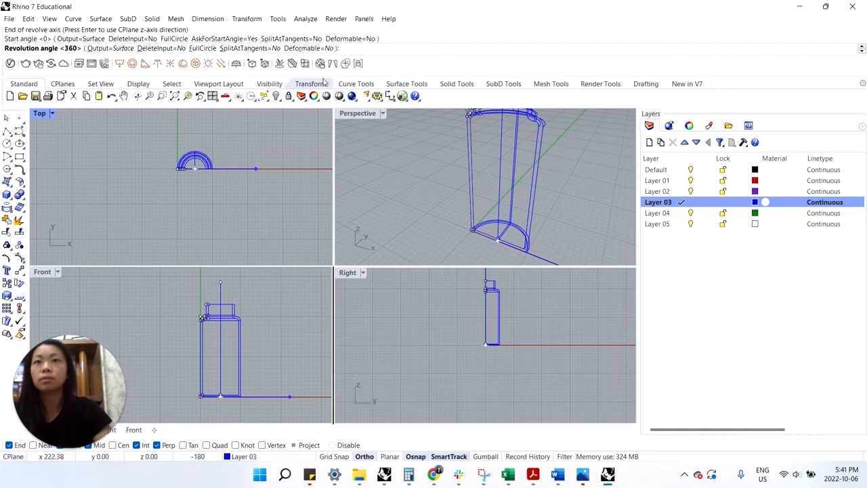
key("Return")
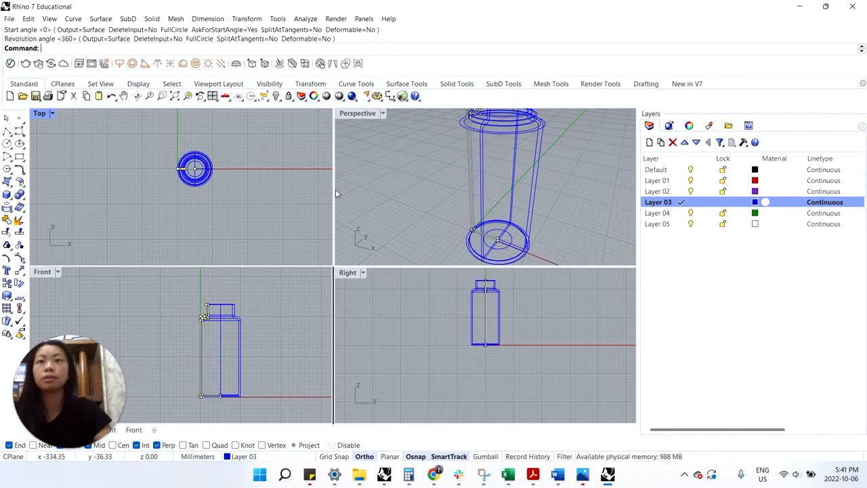
- Switch the Perspective view to the Rendered display mode
left_click(383, 114)
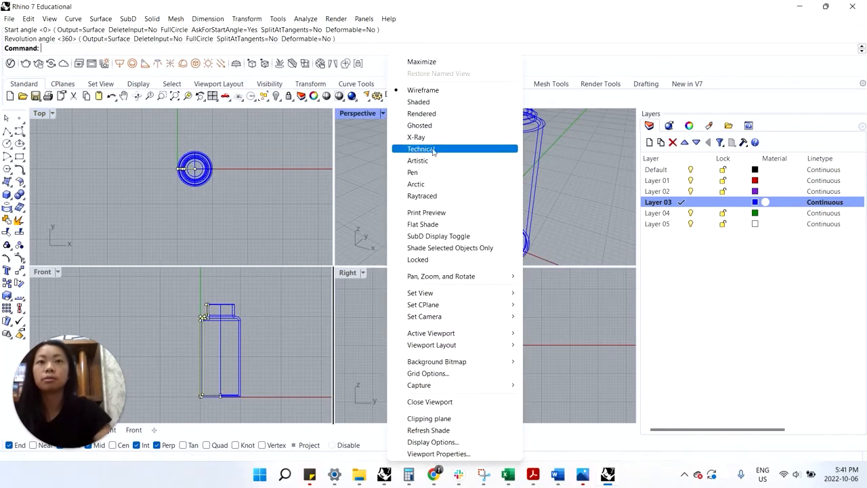
left_click(434, 113)
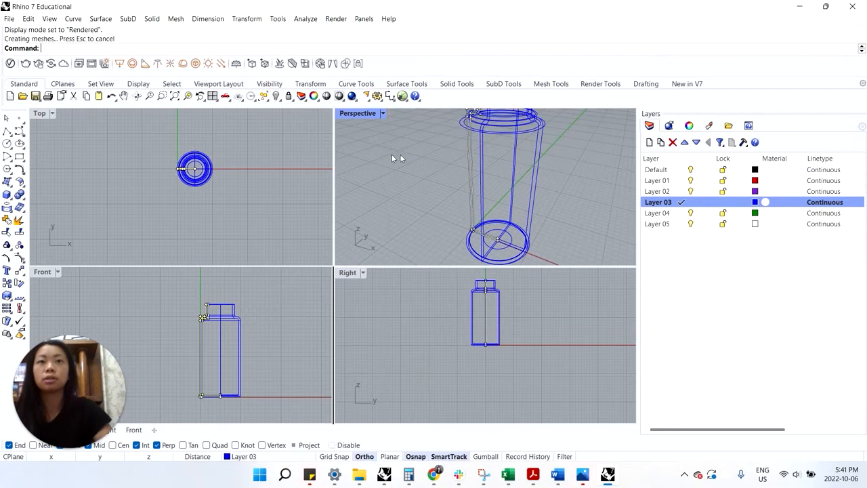
left_click(372, 113)
left_click(434, 112)
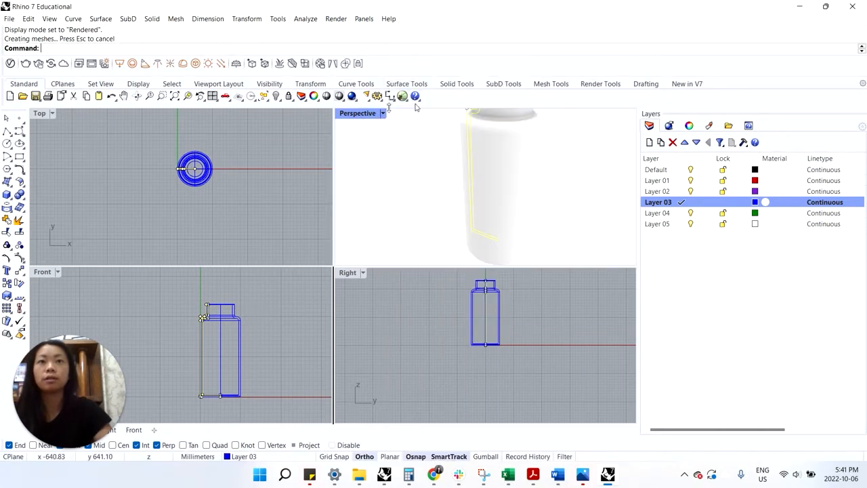
- Switch the Perspective view to the Shaded display mode and inspect the revolved bottle and its opening
left_click(382, 115)
left_click(434, 101)
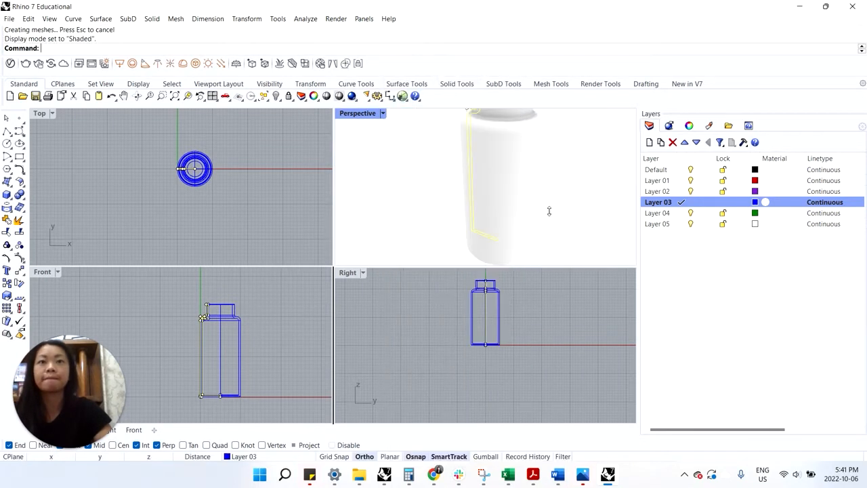
scroll(565, 208, "down", 5)
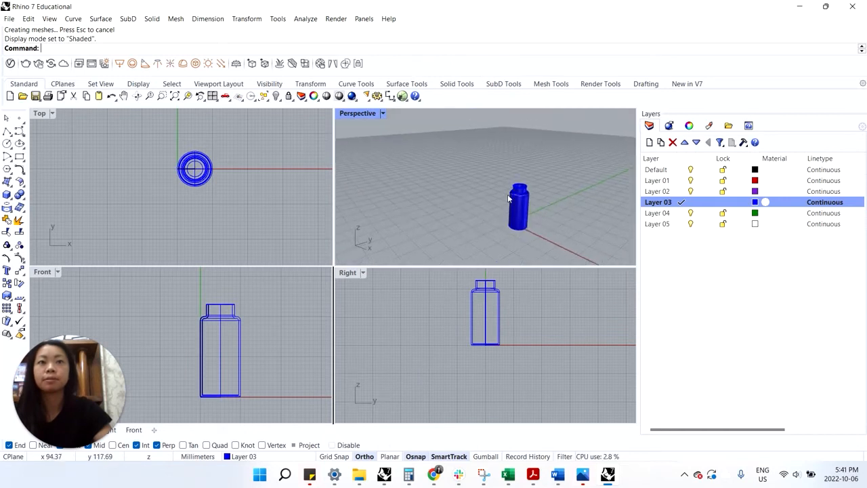
scroll(539, 219, "up", 3)
right_click_drag(539, 219, 455, 248)
left_click(424, 155)
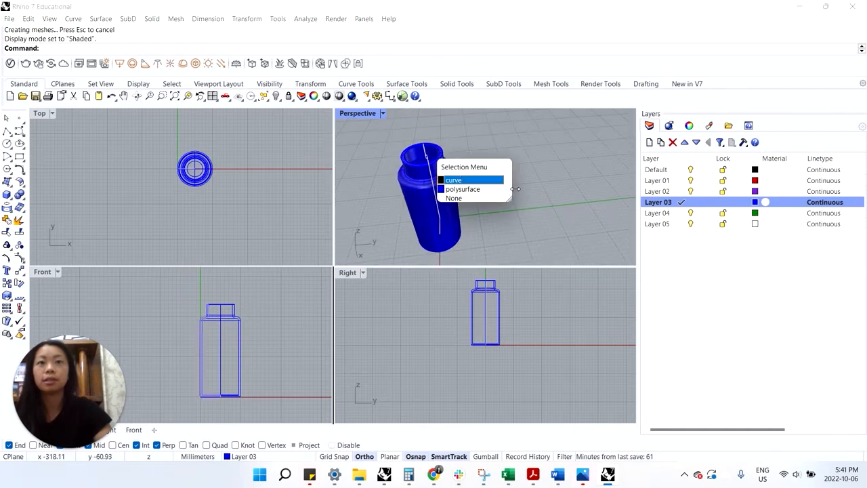
left_click(536, 188)
- Rename Layer 03 as "Black WaterBottle Body" and widen the layer name column until the full name fits
right_click(659, 198)
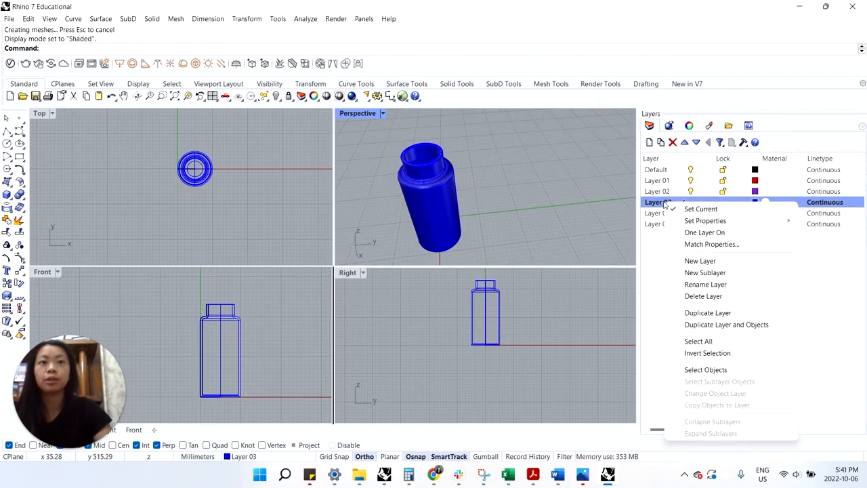
left_click(713, 285)
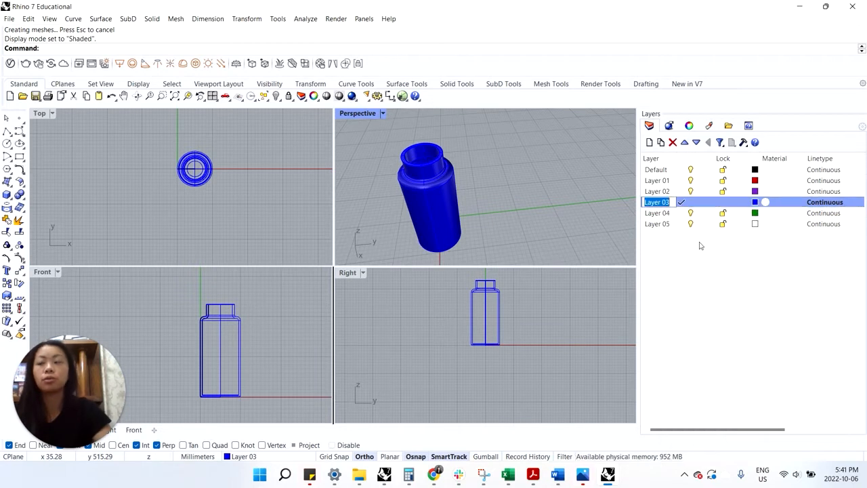
type("Black")
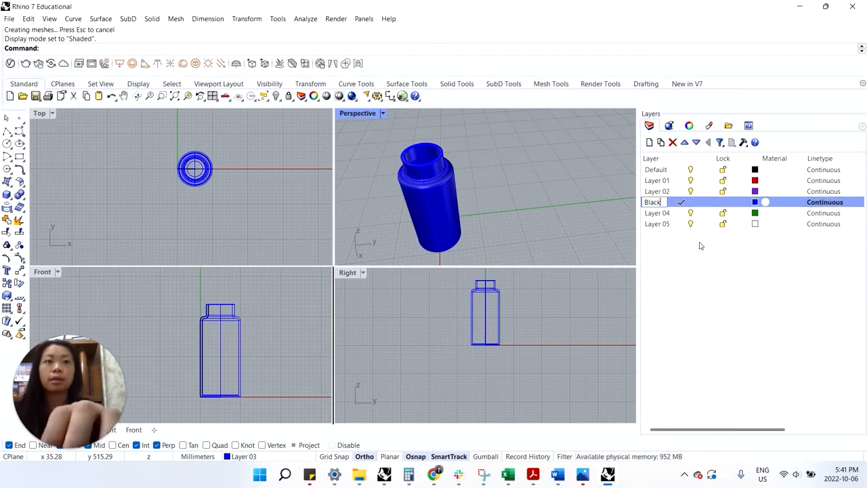
type(" WaterBo")
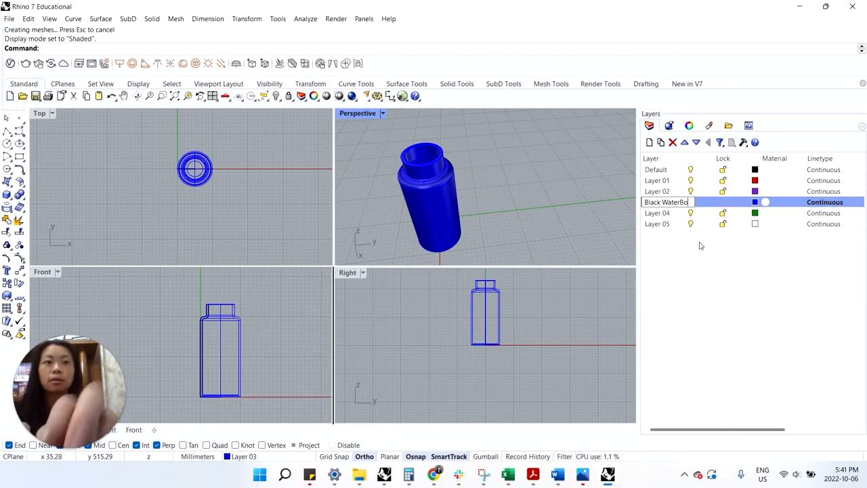
type("ttle Body")
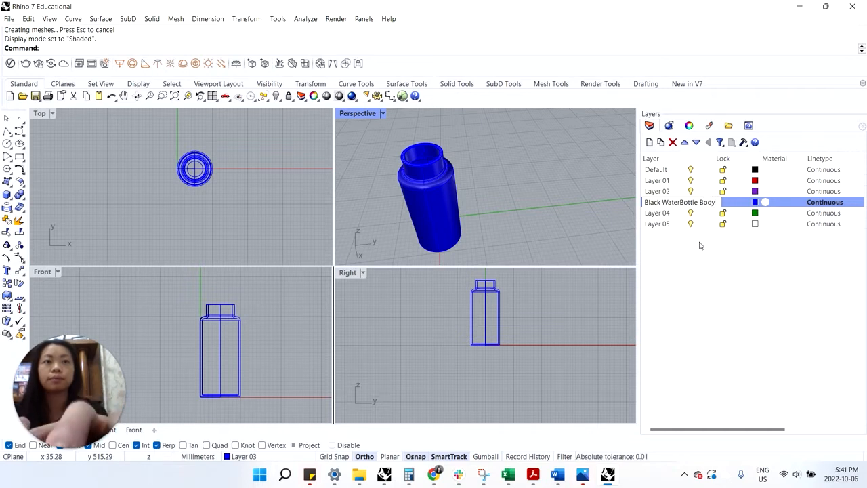
key("Return")
left_click_drag(675, 159, 716, 178)
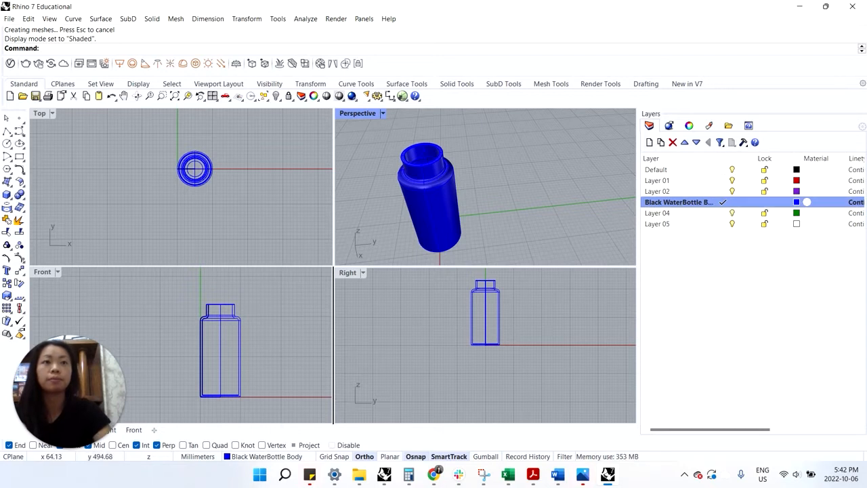
left_click_drag(716, 178, 725, 180)
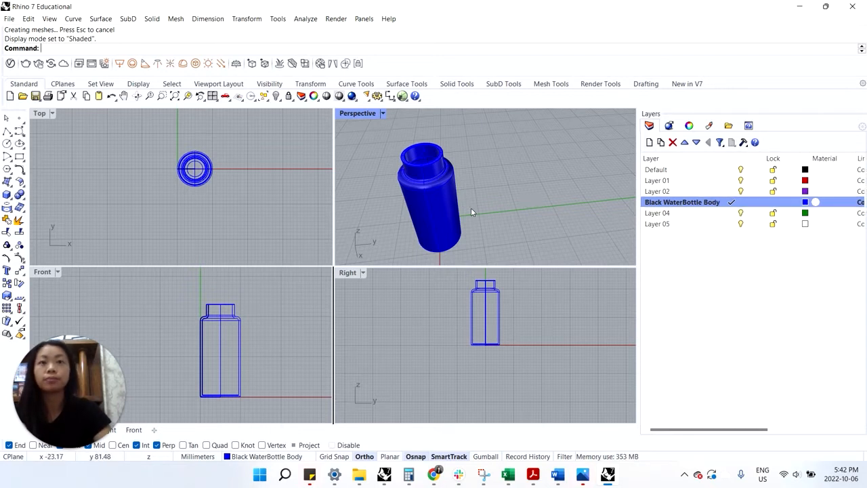
left_click(457, 216)
left_click(682, 175)
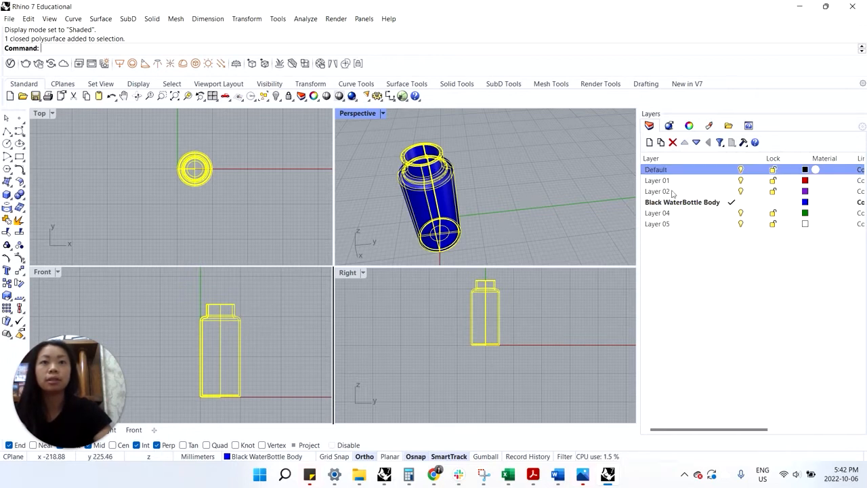
right_click(680, 171)
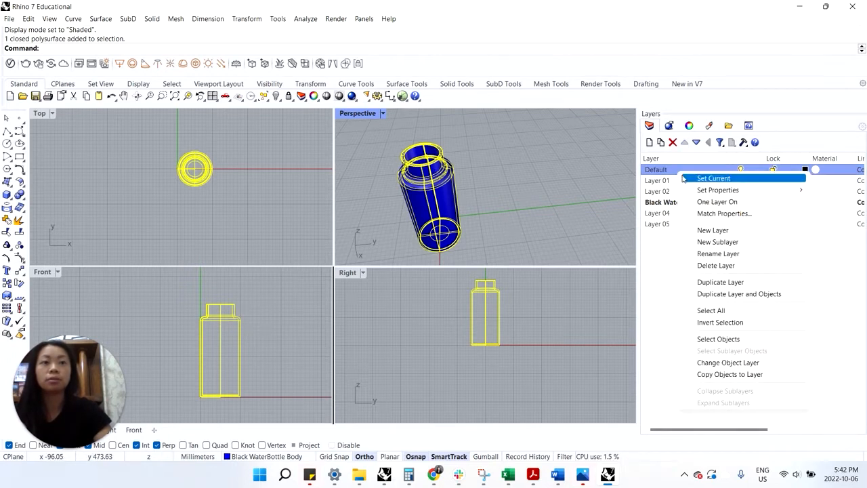
left_click(716, 253)
- Rename Layer 01 as "curves"
left_click(680, 184)
right_click(674, 181)
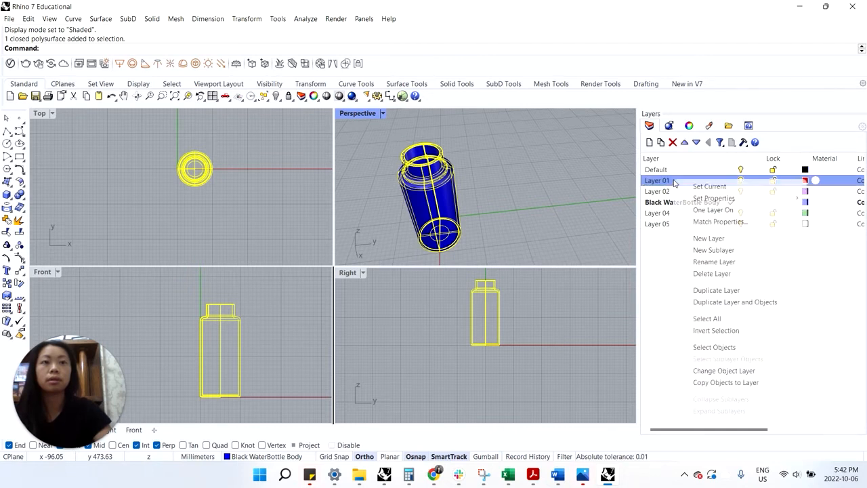
left_click(723, 262)
type("ur")
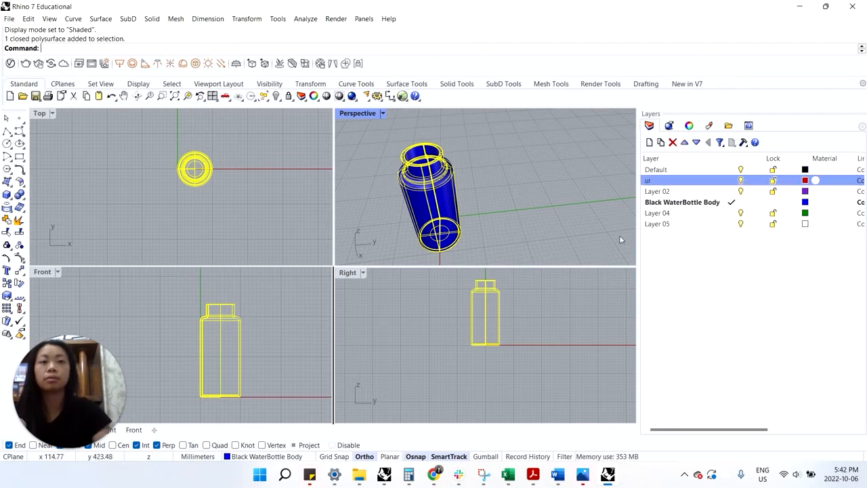
double_click(651, 182)
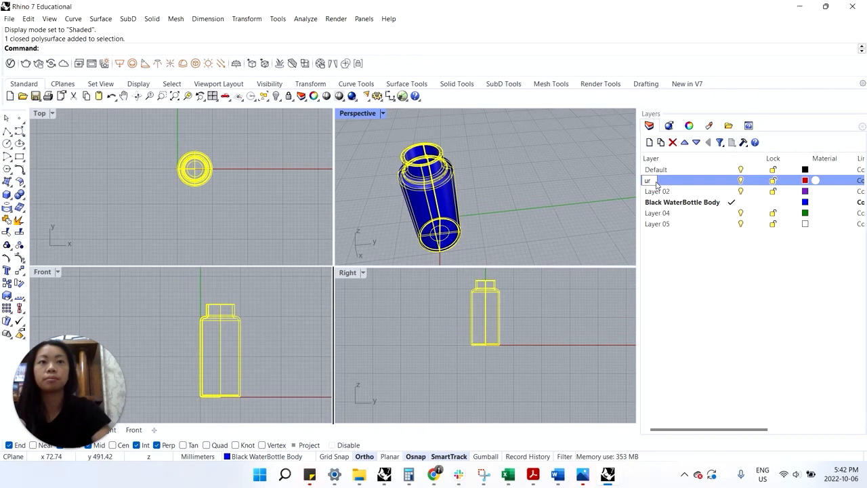
key("Return")
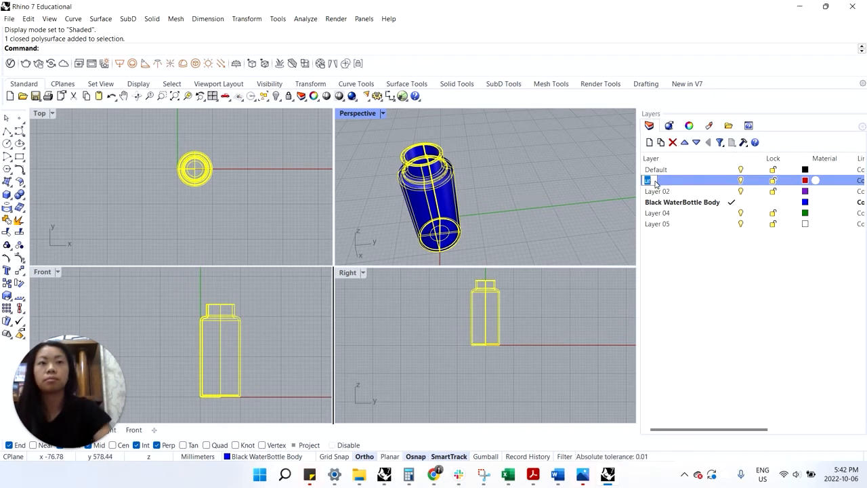
double_click(651, 181)
type("curves")
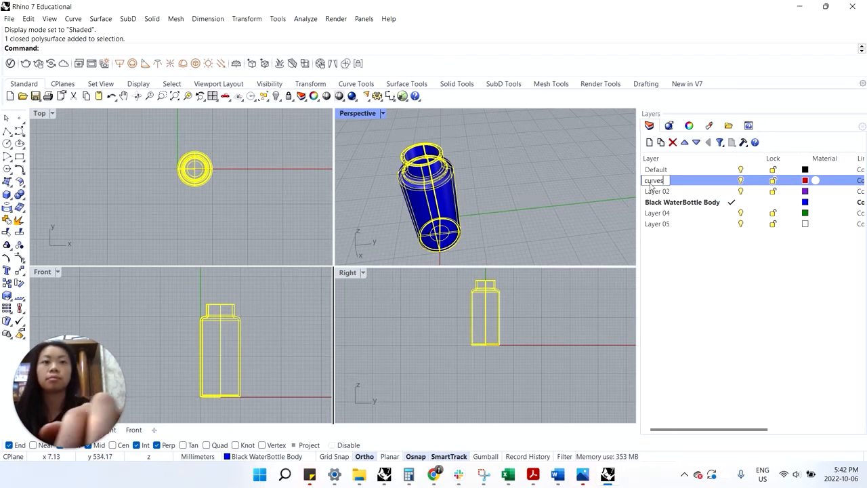
key("Return")
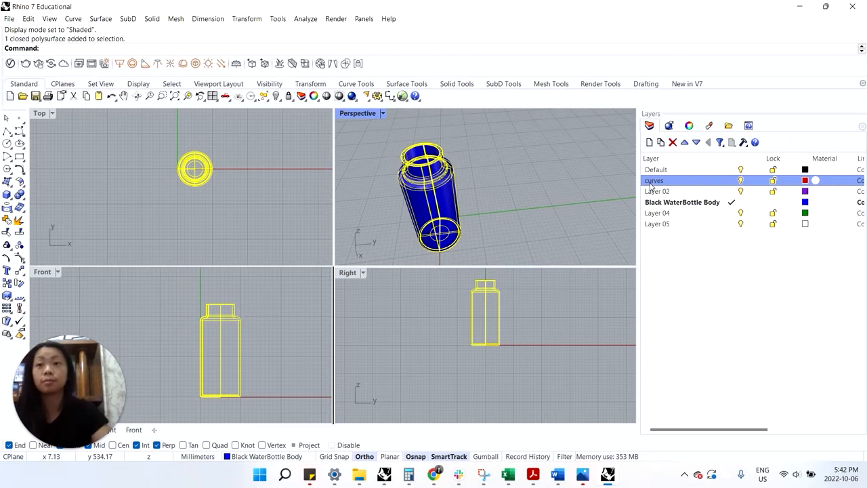
- Select the closed bottle profile curve in the Front view and change its layer to curves
left_click(559, 198)
right_click_drag(556, 197, 493, 196)
scroll(516, 190, "down", 3)
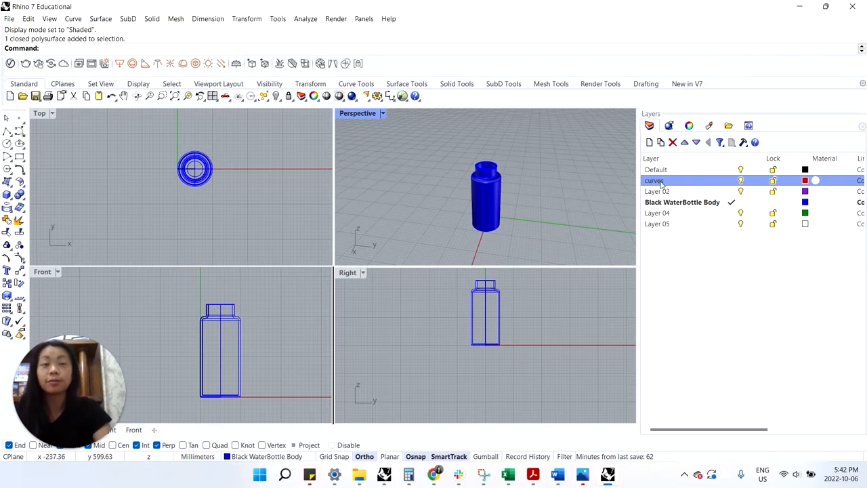
left_click(498, 208)
left_click(516, 197)
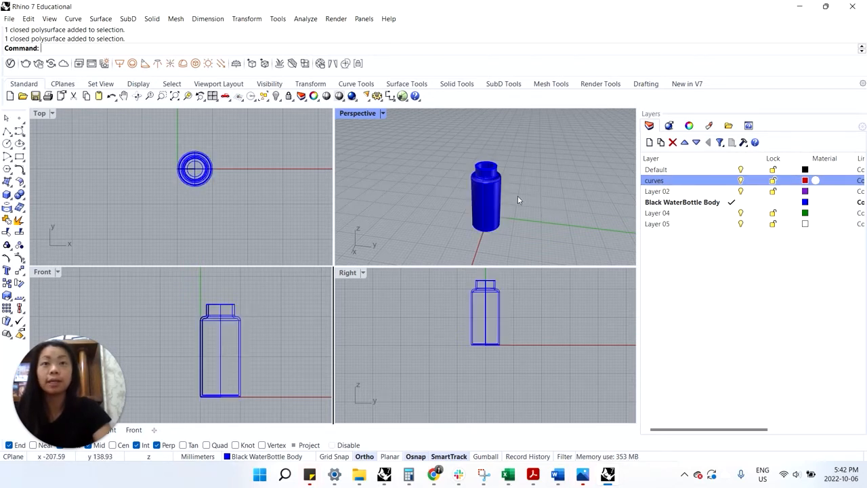
left_click(202, 350)
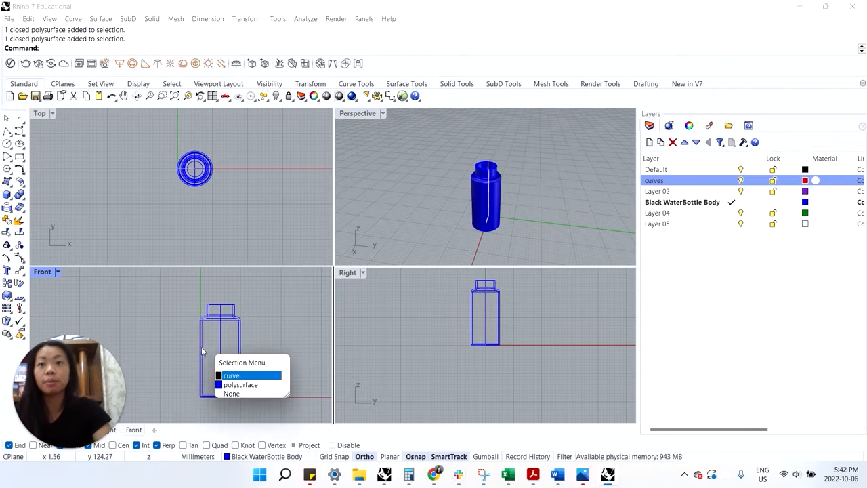
left_click(248, 377)
mouse_move(303, 97)
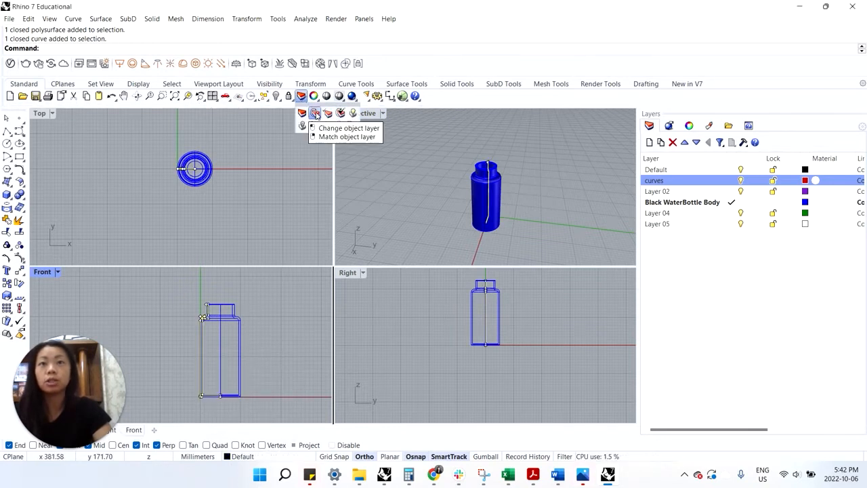
left_click(316, 114)
left_click(386, 236)
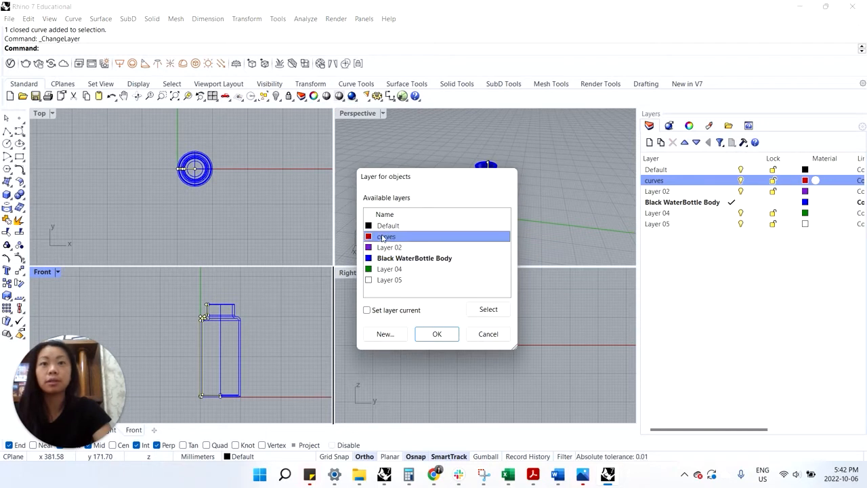
left_click(435, 336)
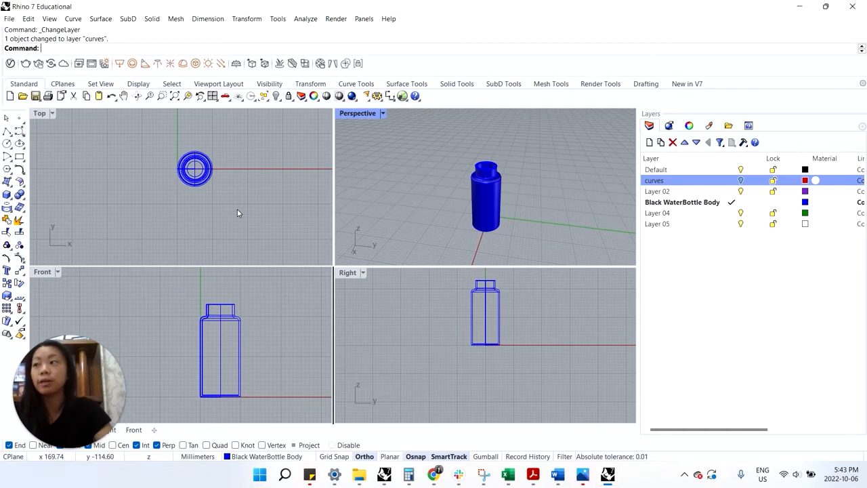
- Start a circle, make the curves layer current, and enable the Cen object snap
left_click(6, 143)
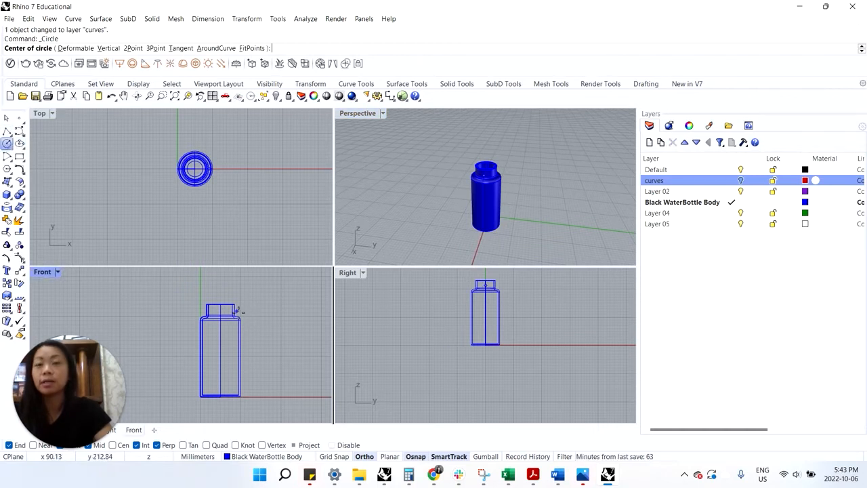
double_click(667, 180)
scroll(193, 163, "up", 3)
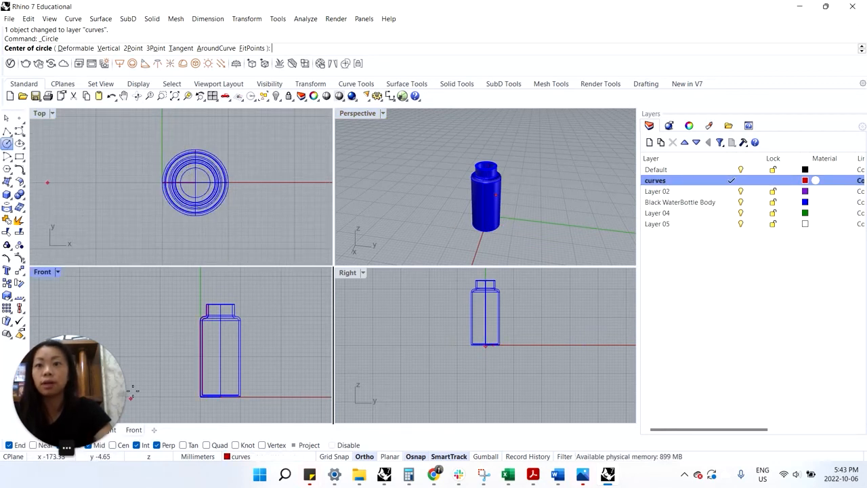
left_click(115, 448)
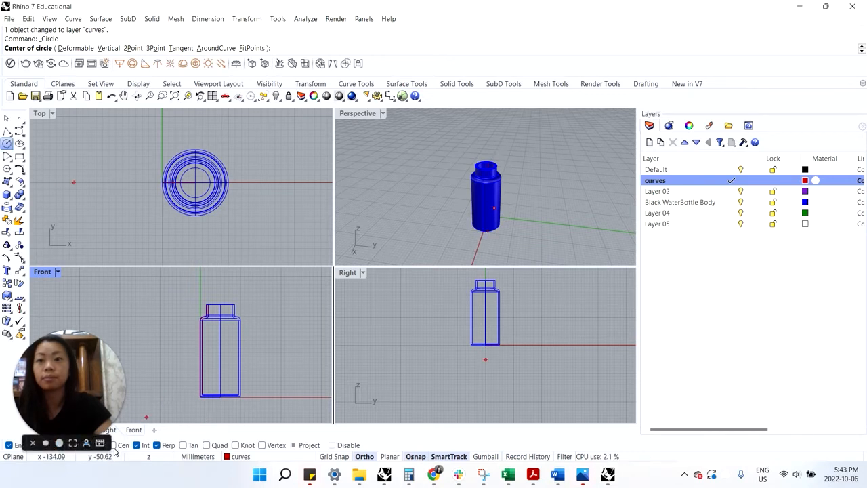
left_click_drag(115, 416, 119, 392)
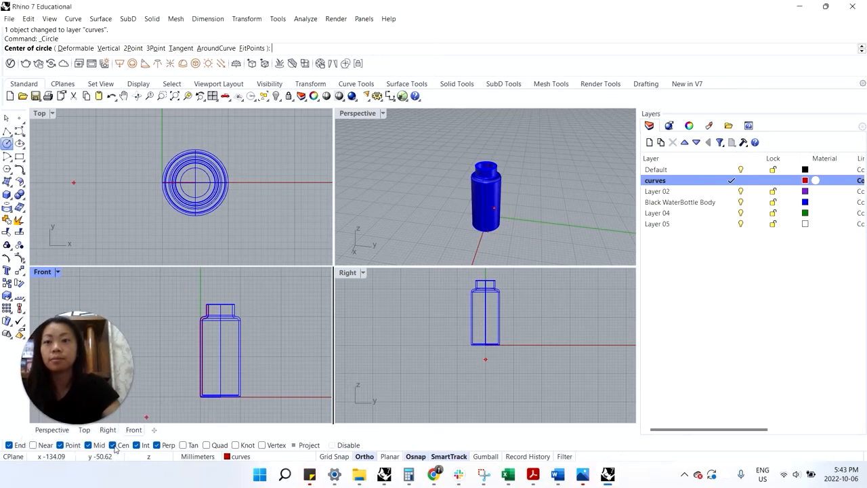
- Draw a circle with a 30 mm radius centred on the bottle's base, matching the neck's inner edge in the Top view
left_click(195, 182)
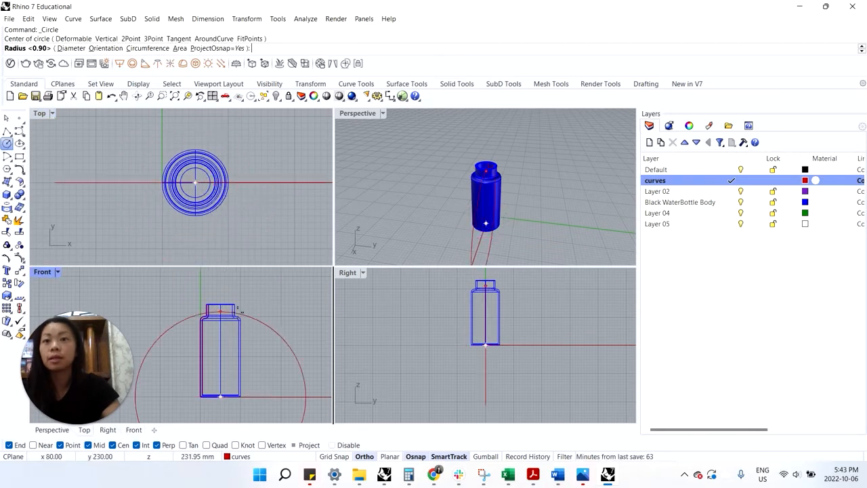
scroll(201, 169, "up", 3)
scroll(200, 169, "up", 2)
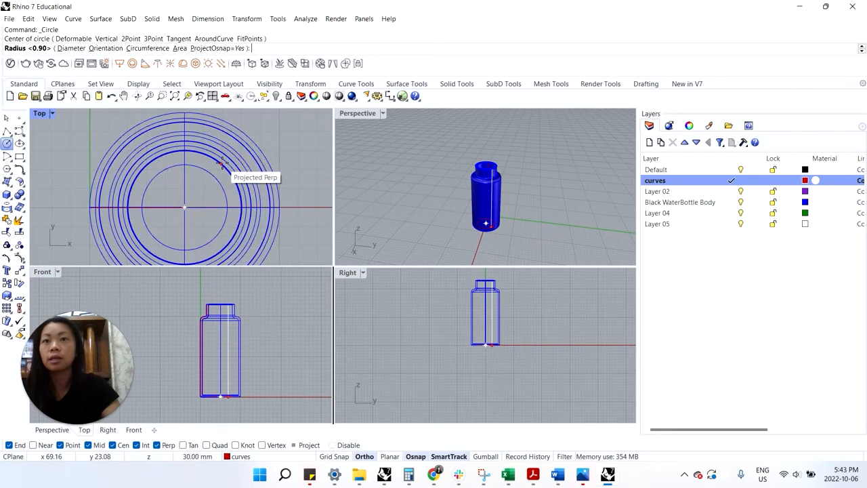
left_click(220, 162)
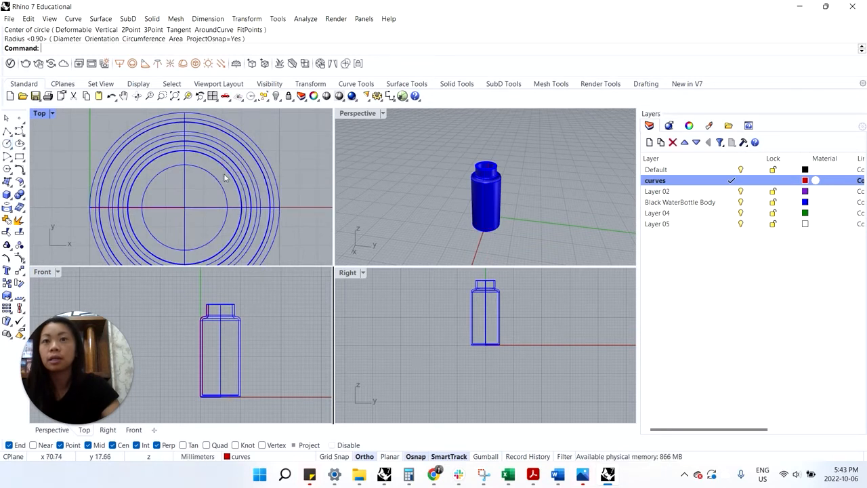
- Move the new circle 230 mm straight up from the base centre to the top of the bottle's neck
left_click(229, 175)
left_click(264, 203)
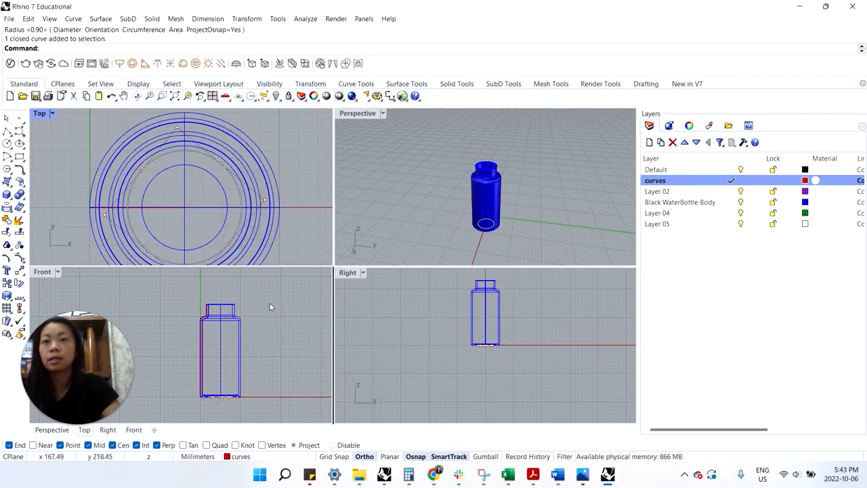
type("m")
key("Return")
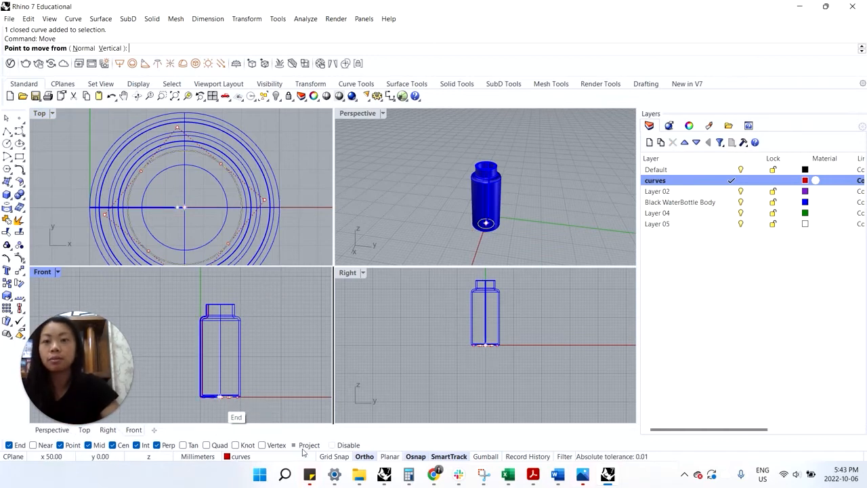
left_click(220, 396)
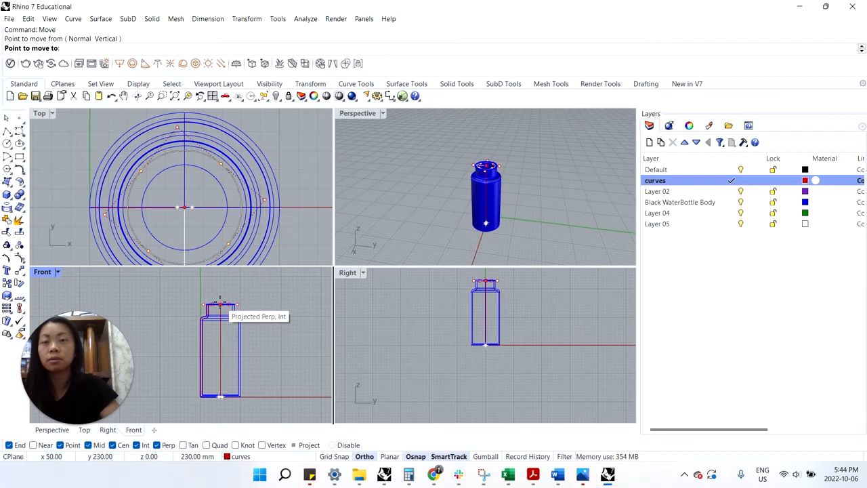
left_click(220, 304)
- Offset the circle at the bottle's opening outward by 5 mm, picking the distance from the neck's inner to its outer edge in the Front view
scroll(225, 305, "up", 10)
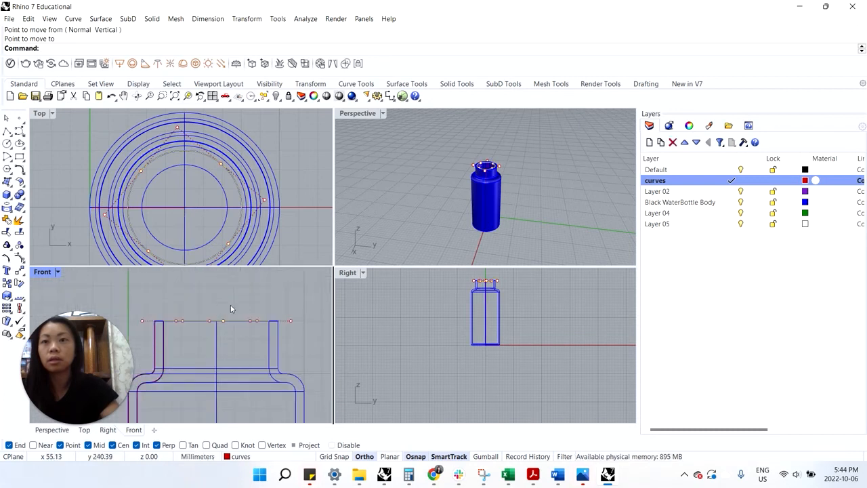
scroll(283, 324, "up", 5)
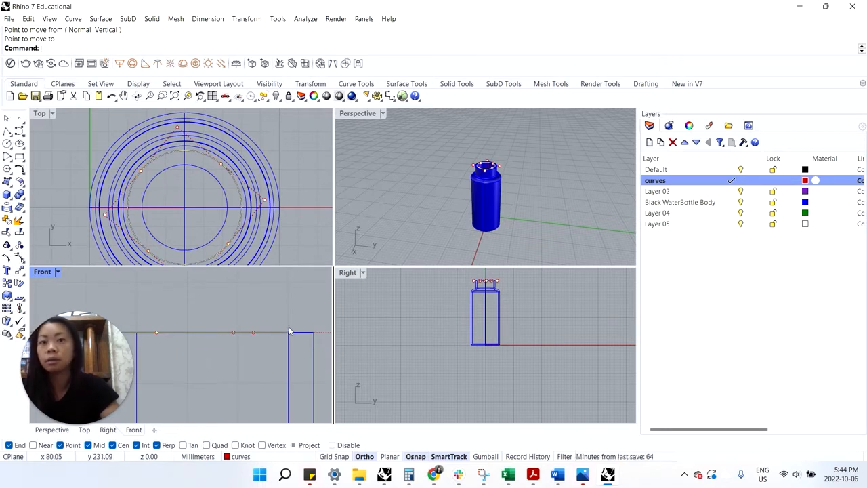
type("Offset")
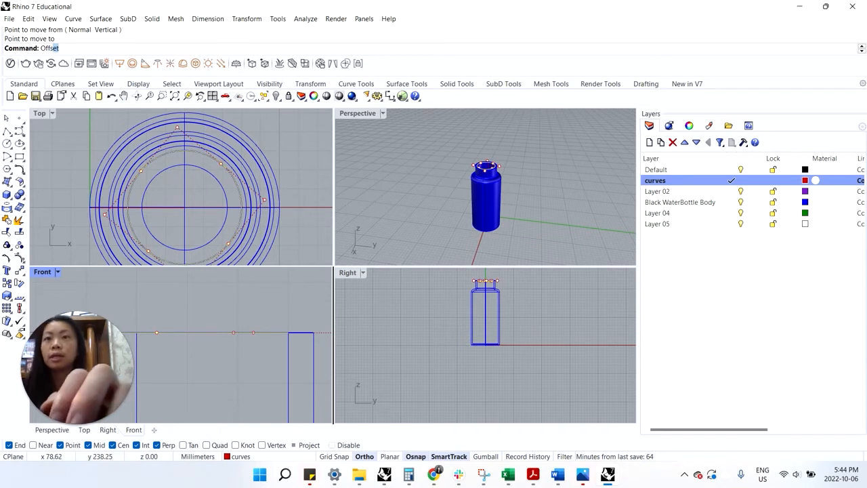
key("Return")
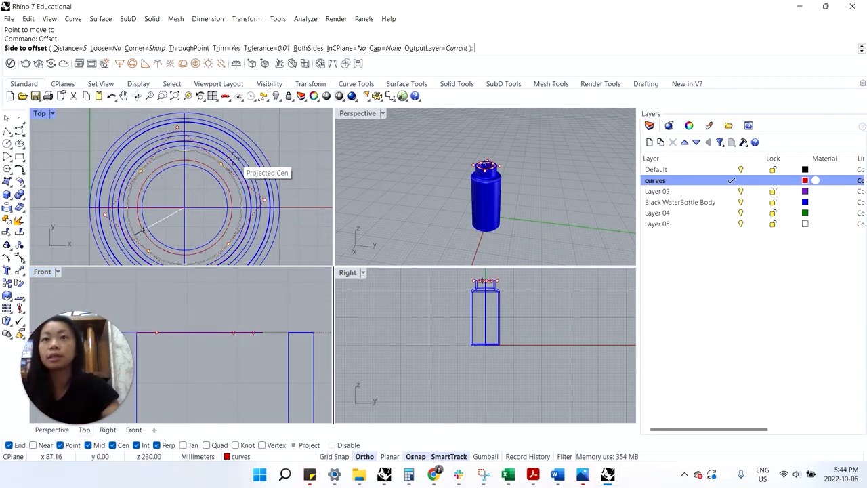
left_click(70, 48)
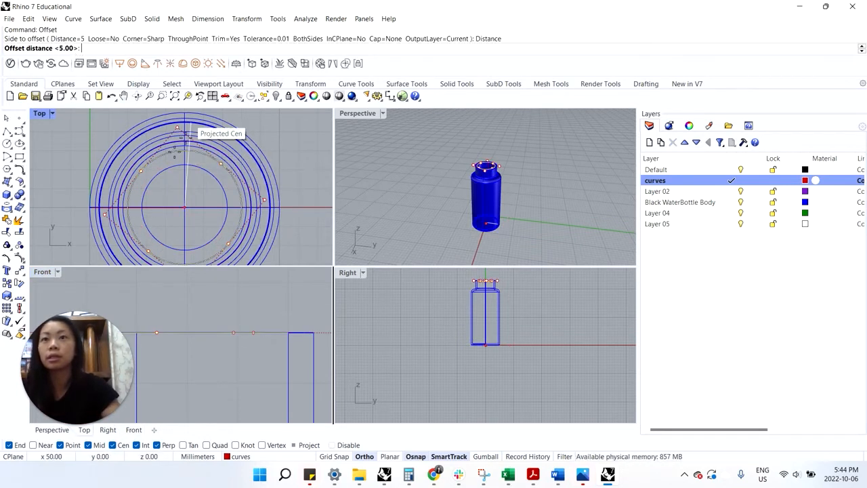
left_click(289, 333)
left_click(315, 338)
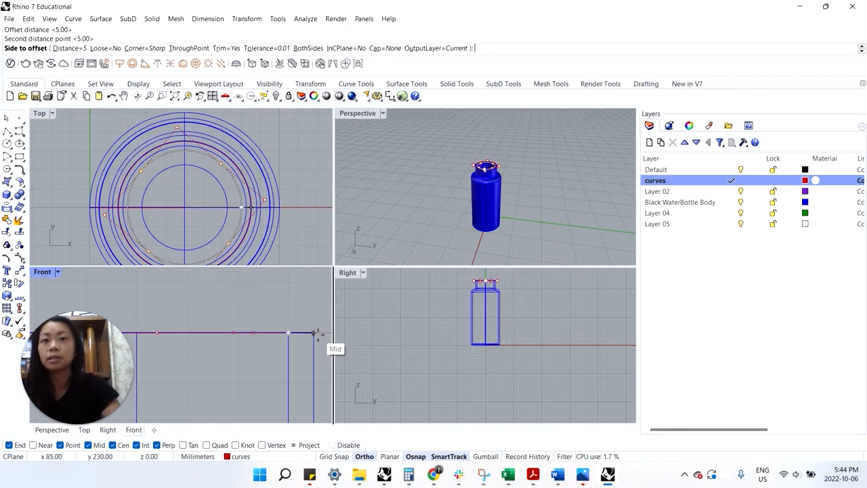
left_click(316, 338)
- Add the offset circle to the selection with the original circle and make the Black WaterBottle Body layer current
left_click(312, 337)
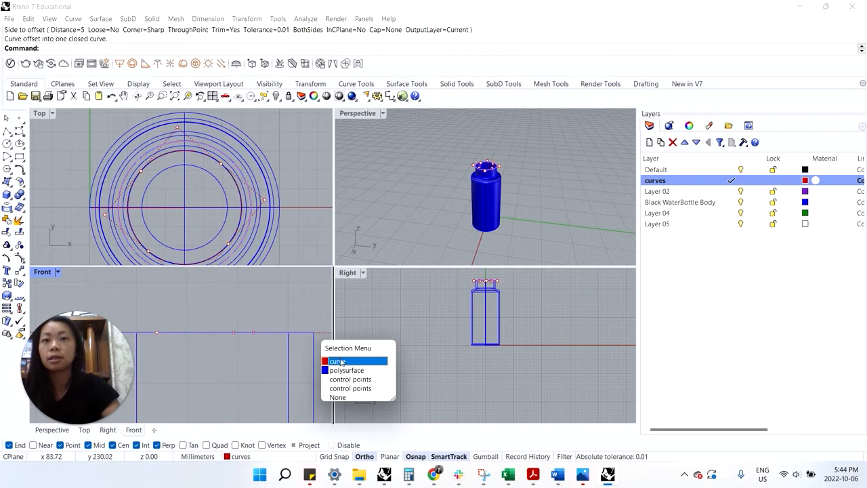
left_click(341, 361)
scroll(253, 181, "down", 2)
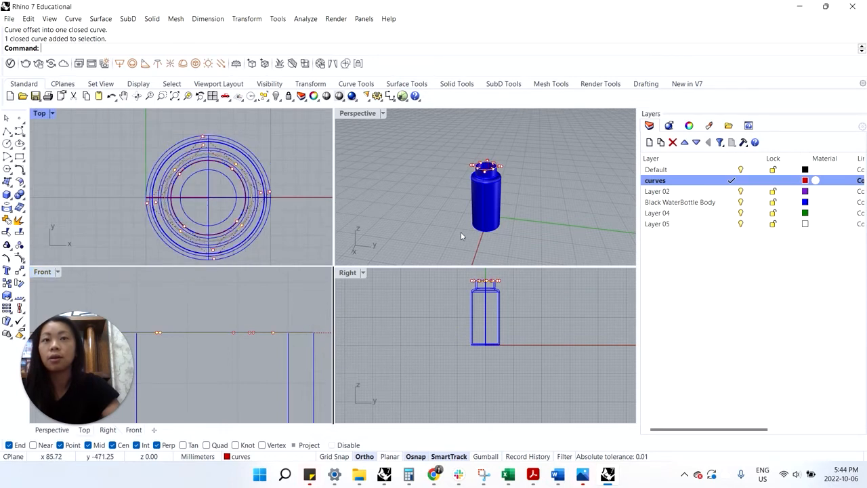
left_click(741, 202)
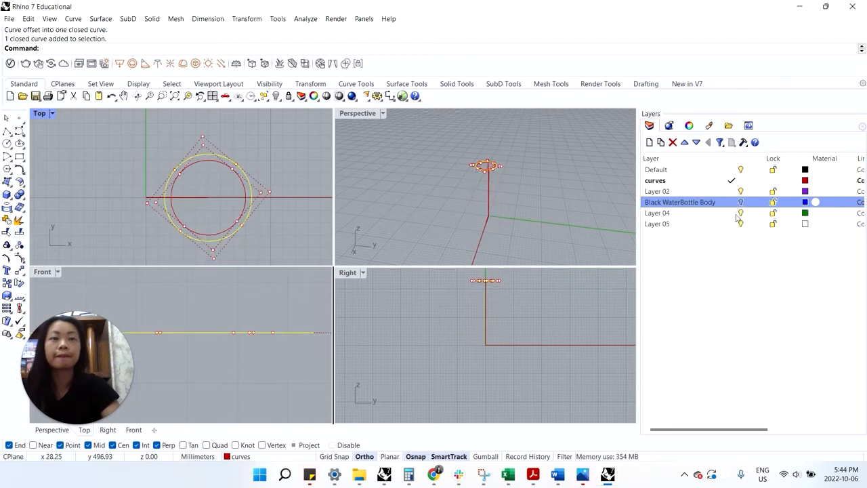
left_click(740, 202)
left_click(732, 202)
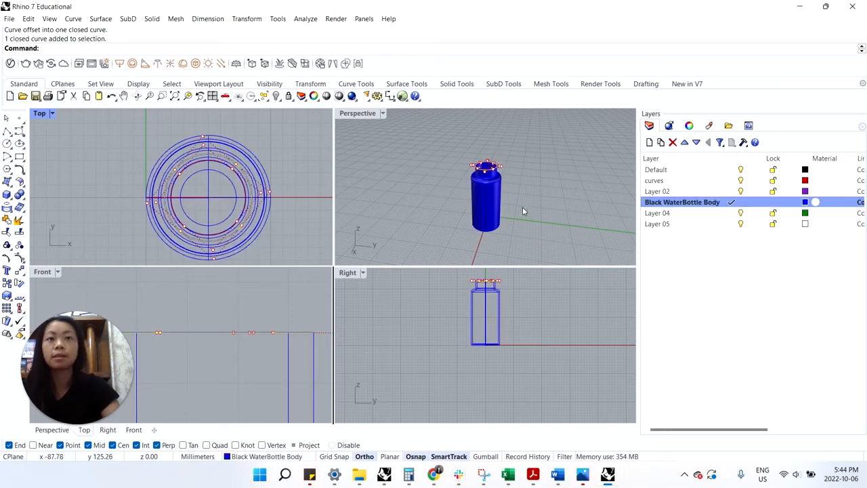
- Extrude the two concentric circles 15 mm upward from the top of the neck as a solid ring
type("extrudecrv")
key("Return")
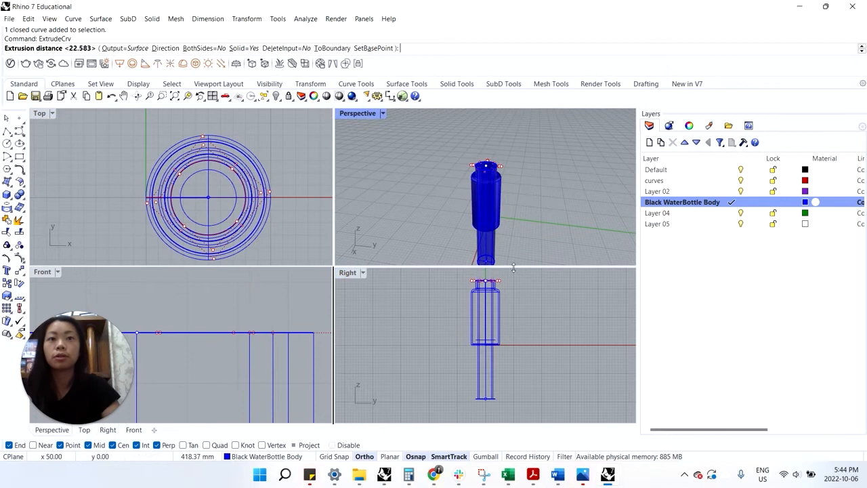
scroll(492, 289, "up", 5)
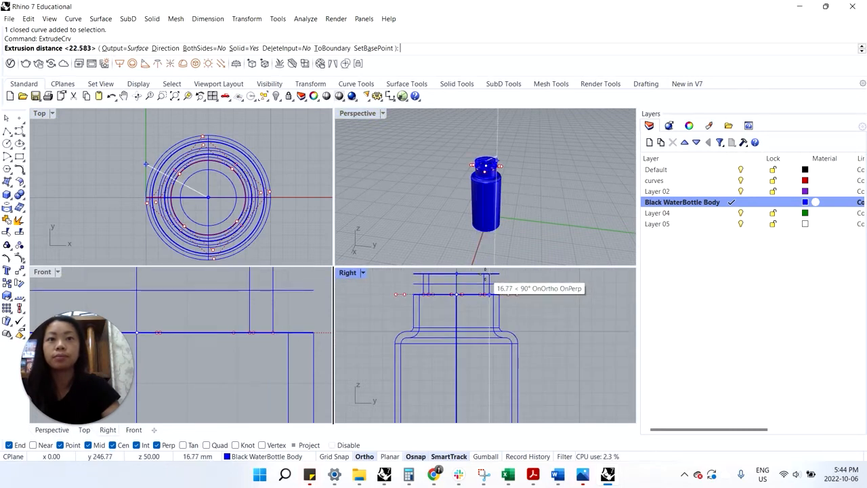
type("15")
key("Return")
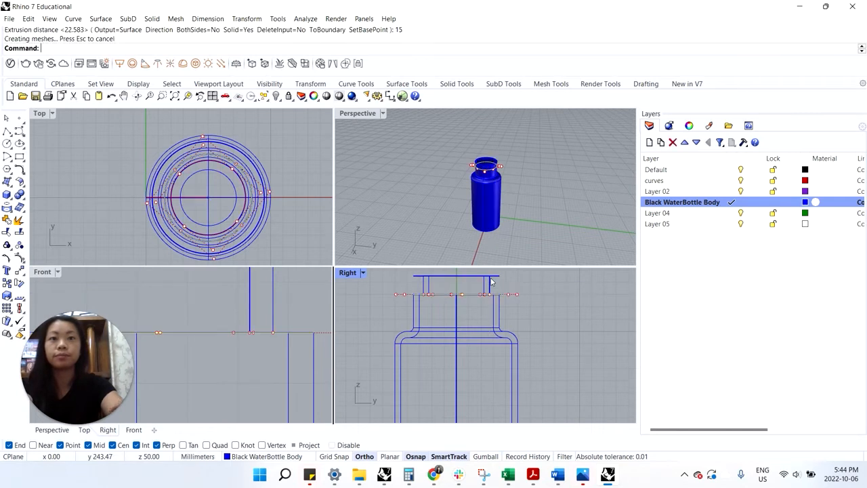
- Select the extruded ring on top of the neck and rename Layer 04 as Water Bottle ap
left_click(503, 163)
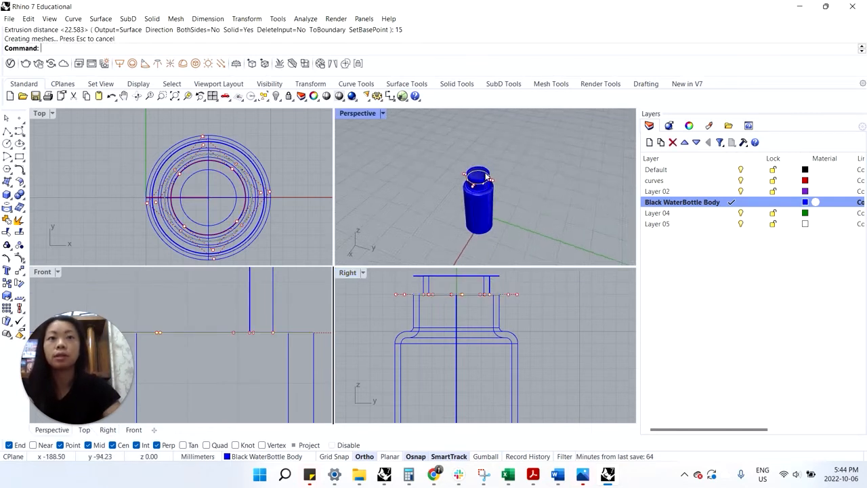
scroll(487, 173, "up", 5)
scroll(575, 228, "down", 5)
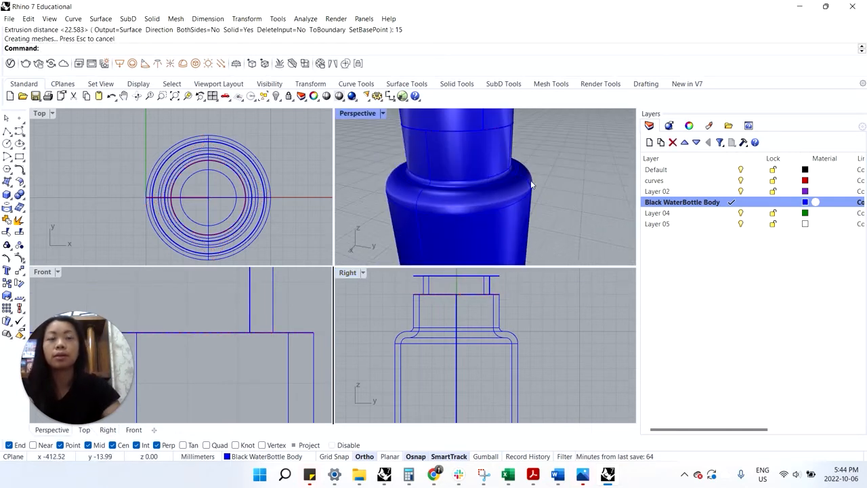
left_click(504, 153)
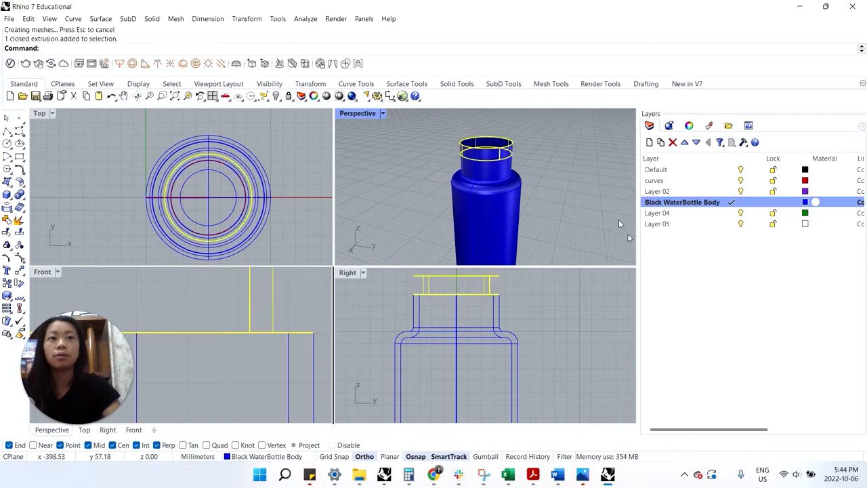
right_click(664, 215)
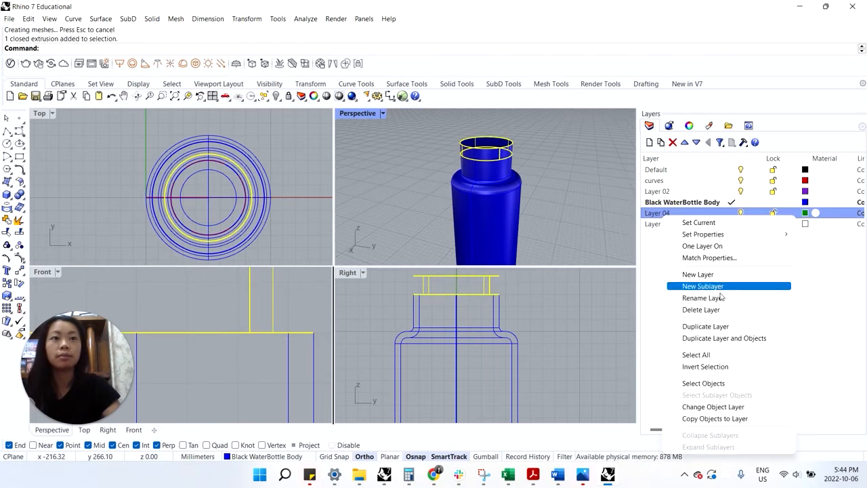
left_click(688, 297)
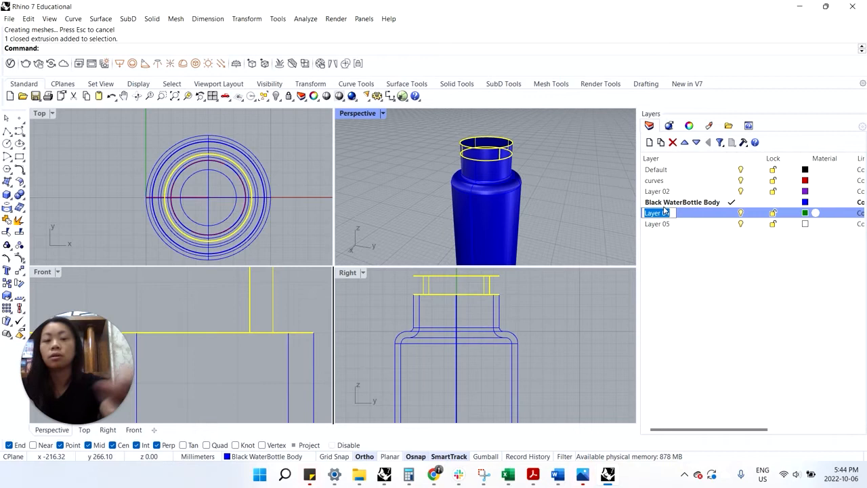
type("Water Bottle ap")
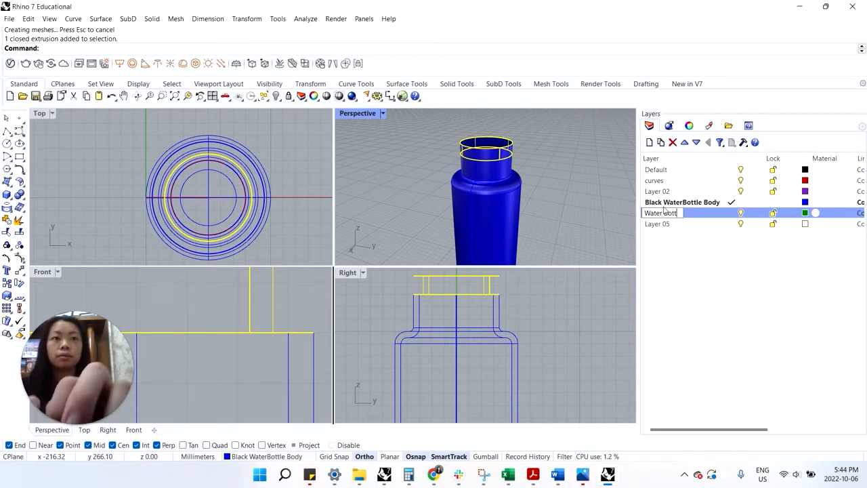
key("Return")
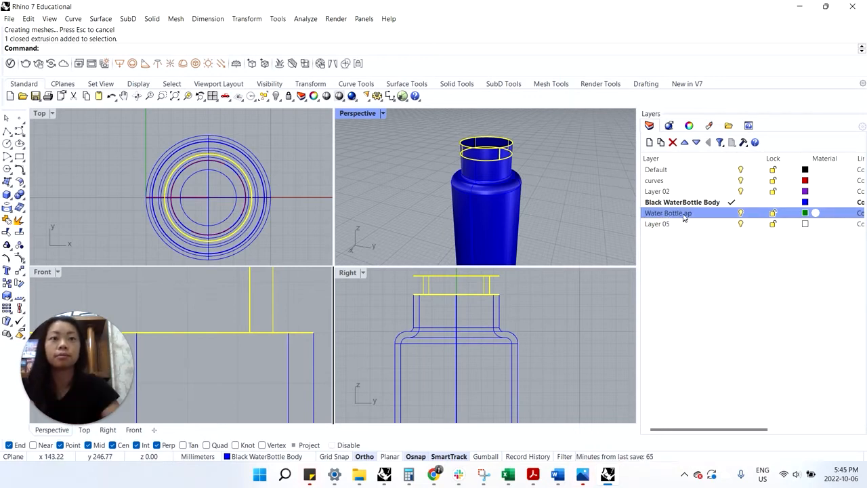
- Correct the new layer's name to Water Bottle cap
right_click(684, 217)
left_click(724, 296)
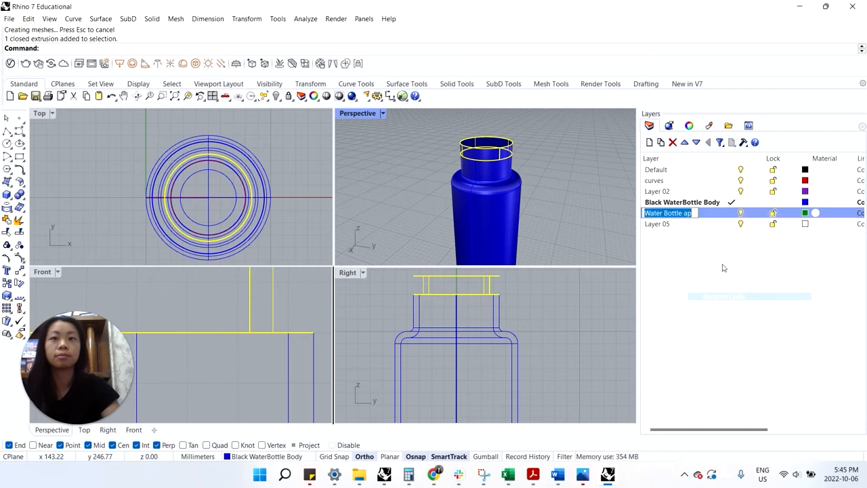
left_click(690, 215)
right_click(692, 216)
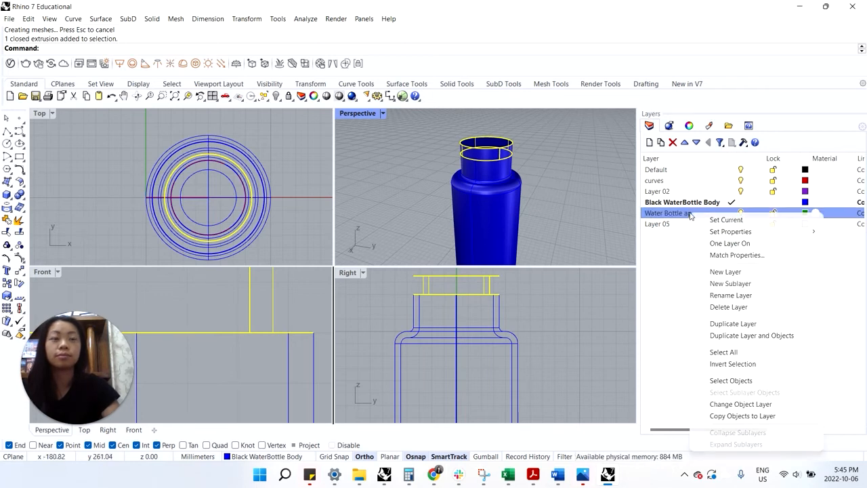
left_click(730, 296)
left_click(688, 215)
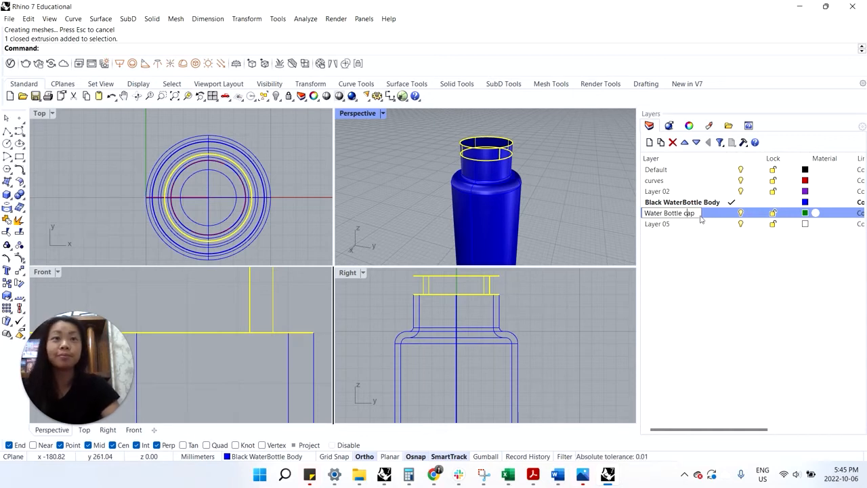
key("Return")
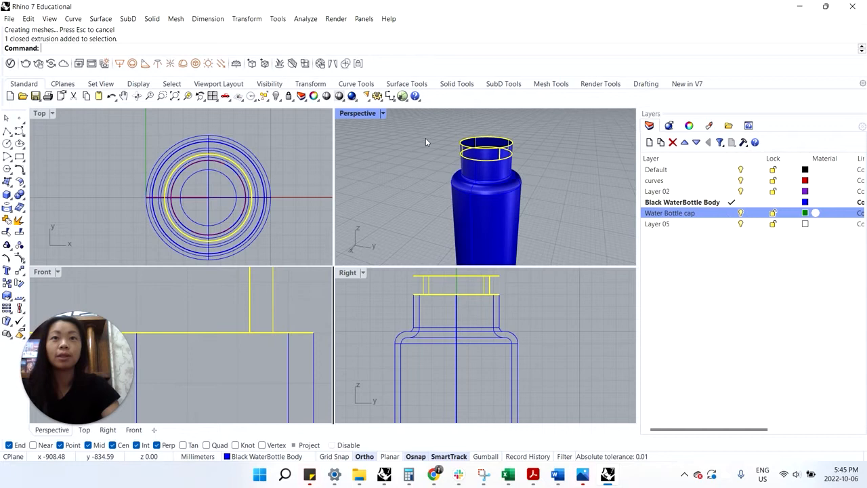
- Change the selected ring's layer to Water Bottle cap
left_click(302, 96)
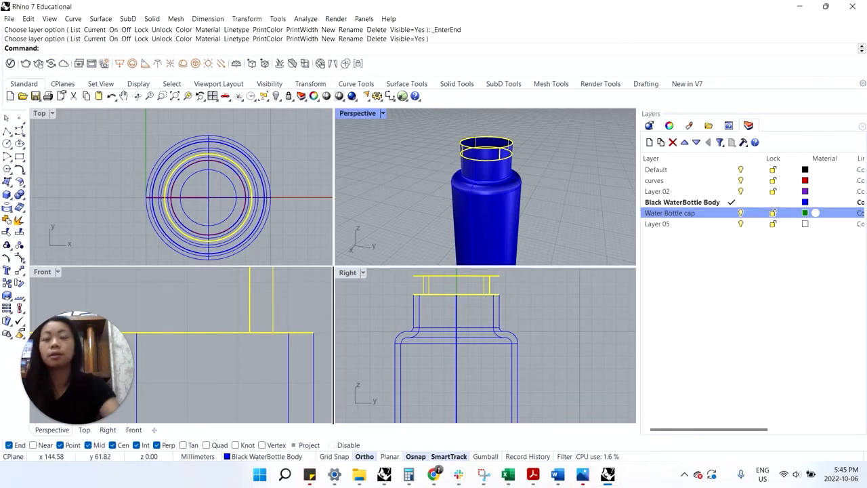
type("ChangeLayer")
key("Return")
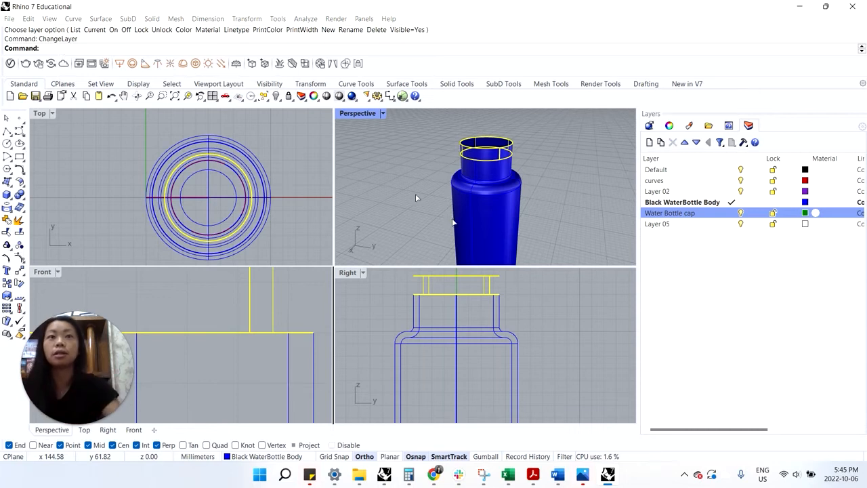
left_click(414, 269)
left_click(451, 335)
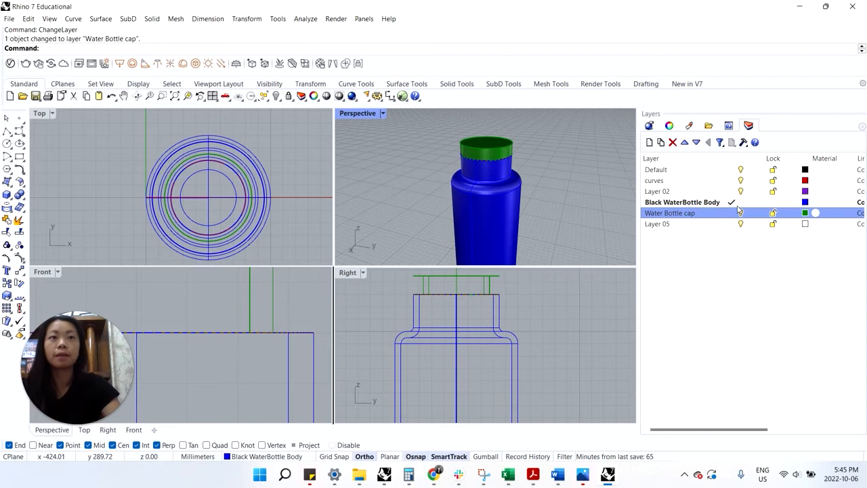
- Bring the cap ring into close view and make the curves layer current
scroll(530, 193, "down", 5)
right_click_drag(530, 193, 526, 165)
left_click(516, 175)
scroll(516, 177, "up", 6)
left_click(516, 183)
left_click(517, 183)
left_click(542, 202)
left_click(558, 177)
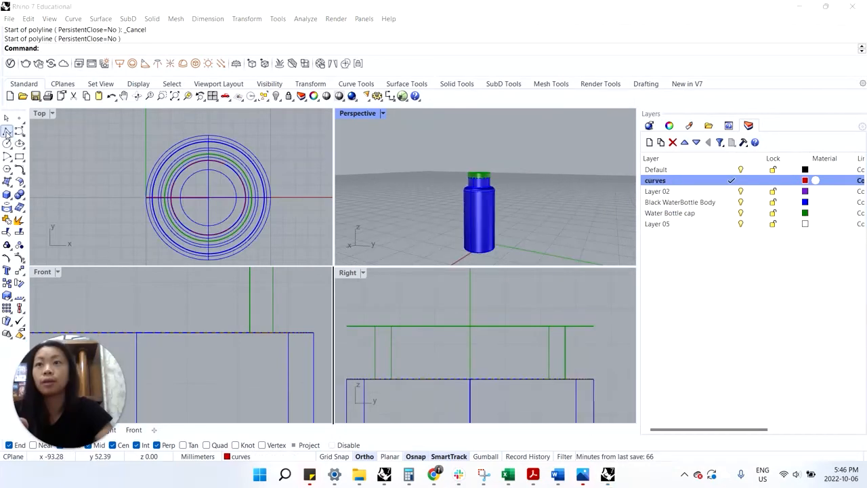
- Draw a polyline in the Right view from the neck's inner top corner 20 mm up, and across horizontally to the centre axis
right_click(370, 401)
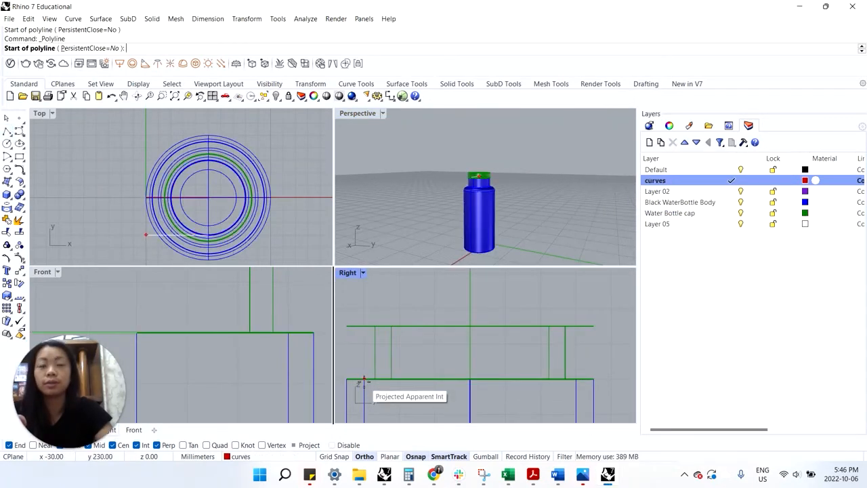
left_click(366, 381)
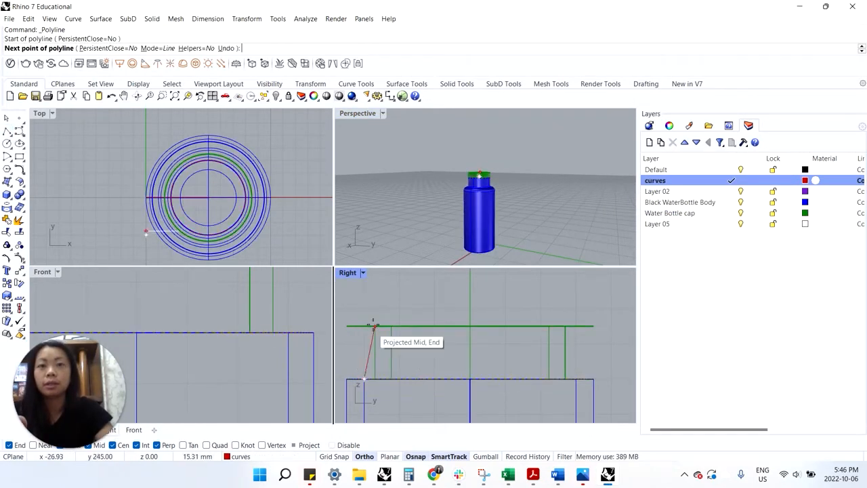
type("20")
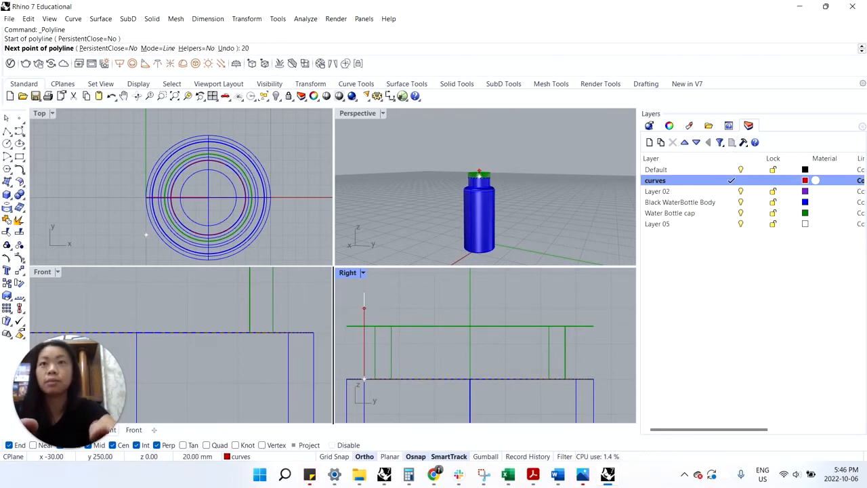
key("Return")
left_click(370, 297)
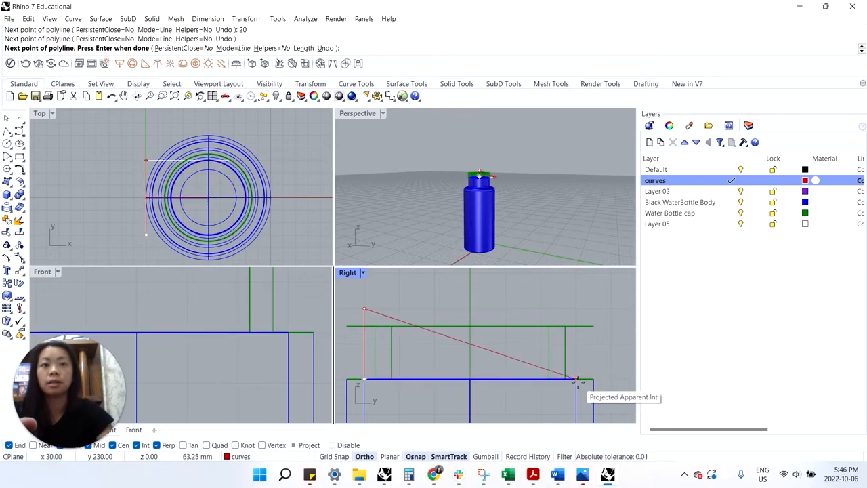
left_click(470, 309)
key("Return")
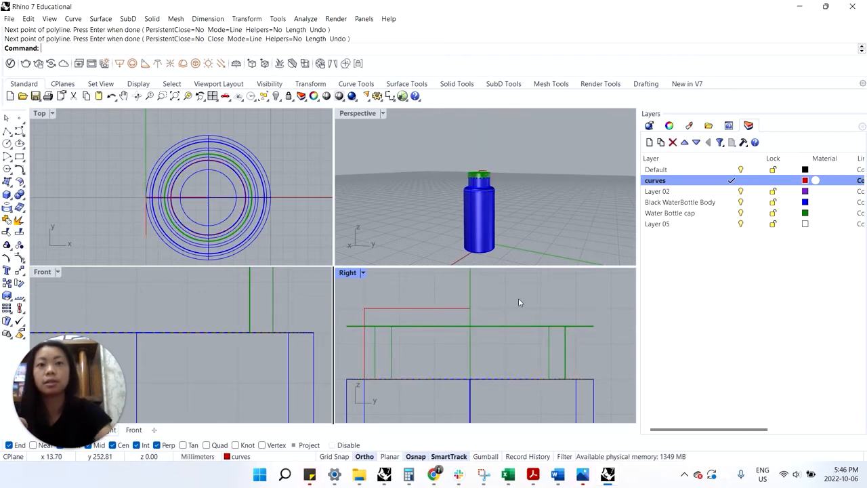
- Mirror the polyline about the bottle's vertical centre axis in the Right view, keeping the original
left_click(461, 308)
type("Mirror")
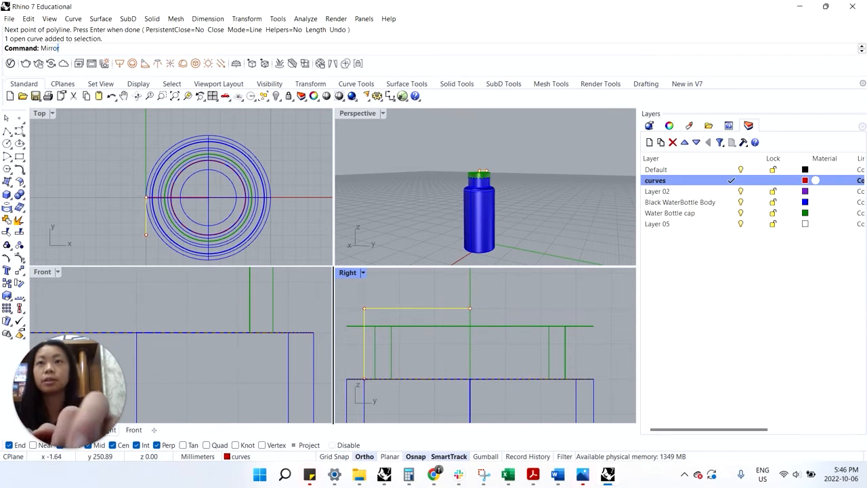
key("Return")
left_click(469, 308)
left_click(474, 281)
left_click(562, 309)
left_click(435, 301)
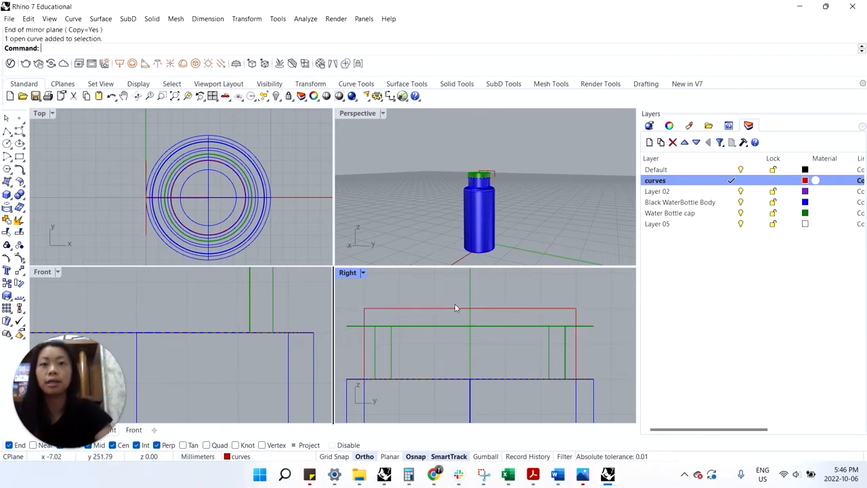
- Join the two mirrored halves of the red profile in the Right view into one curve
left_click(490, 308)
left_click(442, 309, "shift")
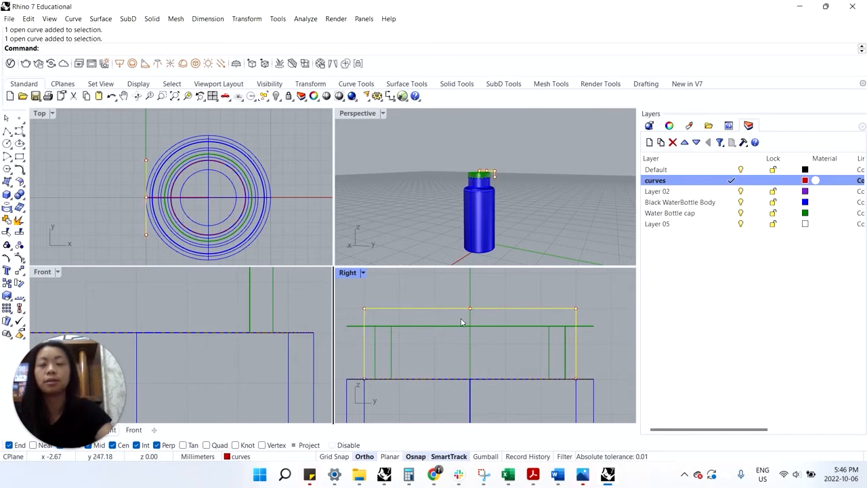
key("ctrl+j")
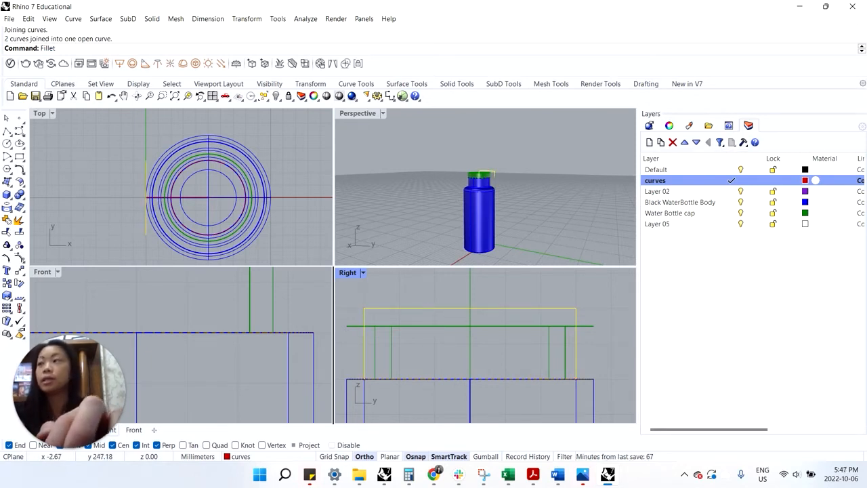
- Fillet both upper corners of the joined profile in the Right view with a radius of 10 mm
key("Return")
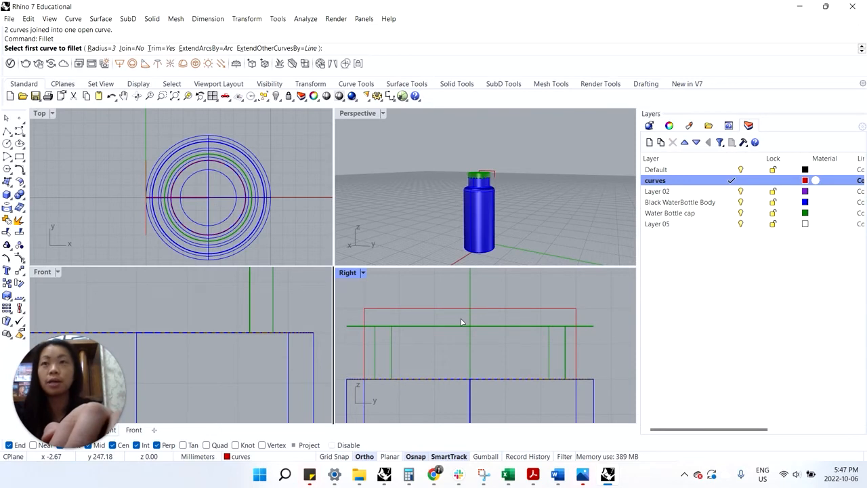
type("r")
key("Return")
type("10")
key("Return")
left_click(375, 309)
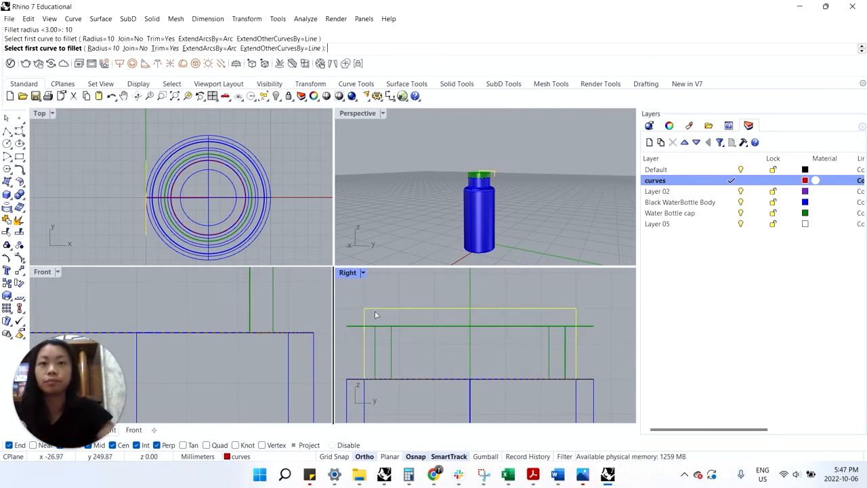
left_click(365, 322)
key("Return")
left_click(553, 310)
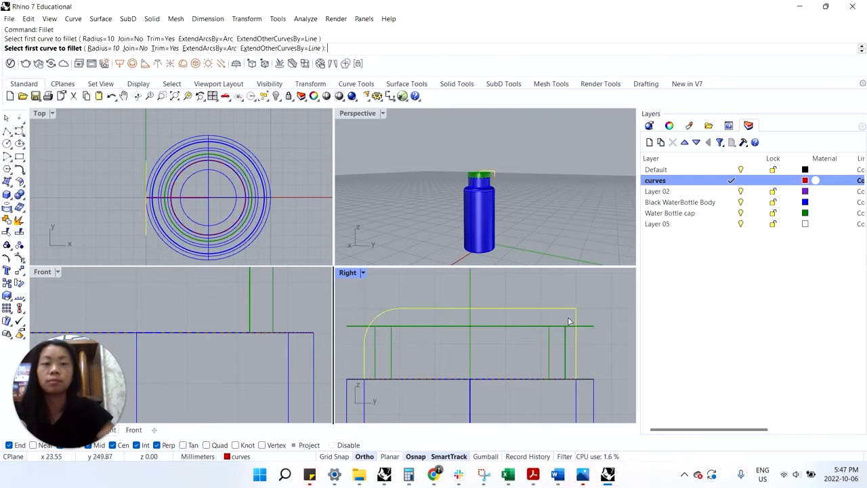
left_click(576, 325)
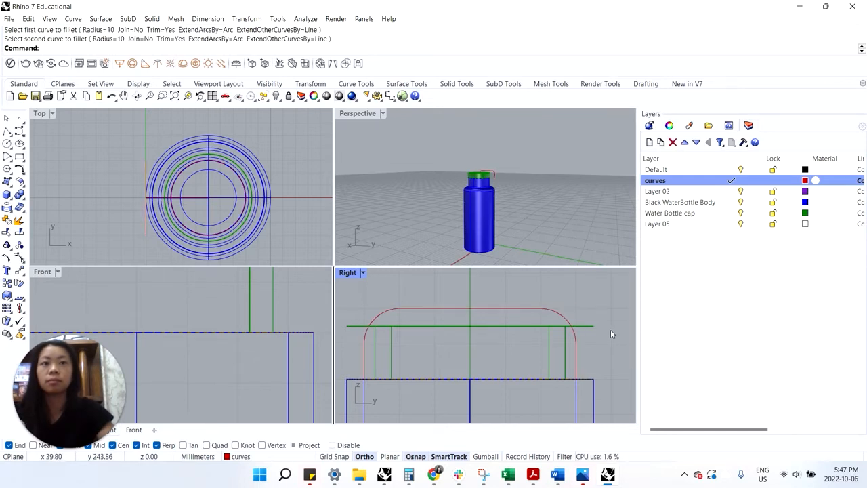
- Offset the rounded profile outward by 2 mm in the Right view
left_click(557, 313)
type("Offset")
key("Return")
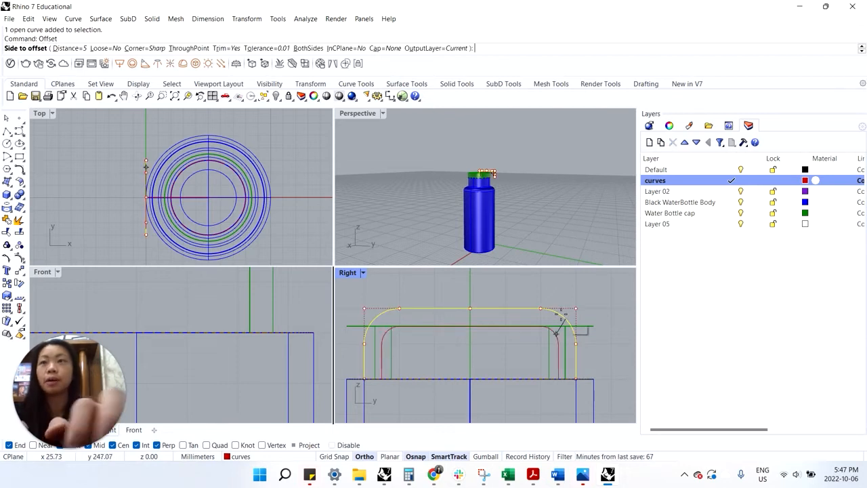
type("3")
key("Return")
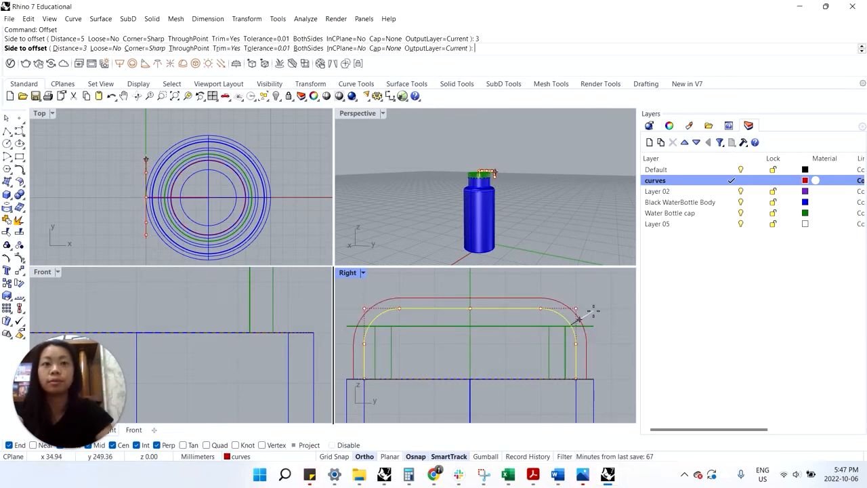
left_click(59, 50)
type("2")
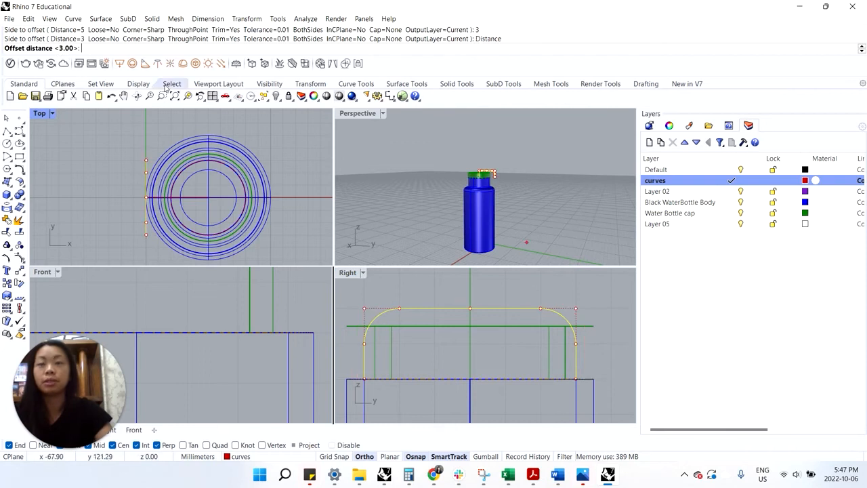
key("Return")
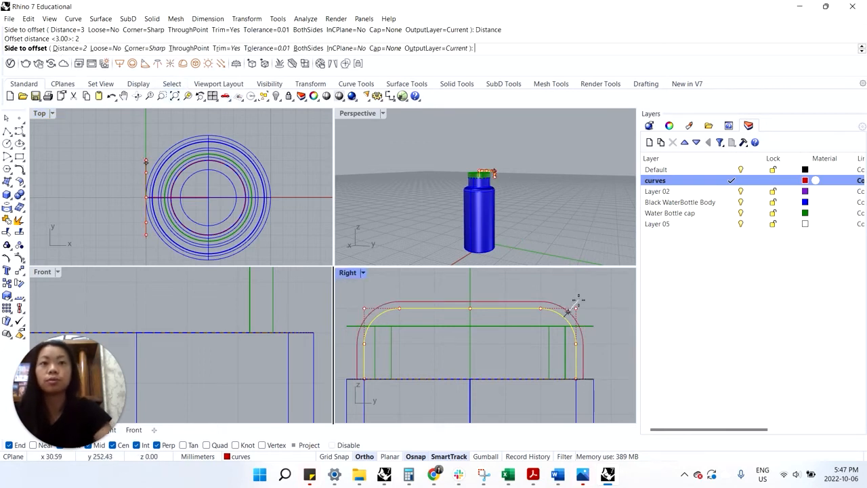
left_click(594, 305)
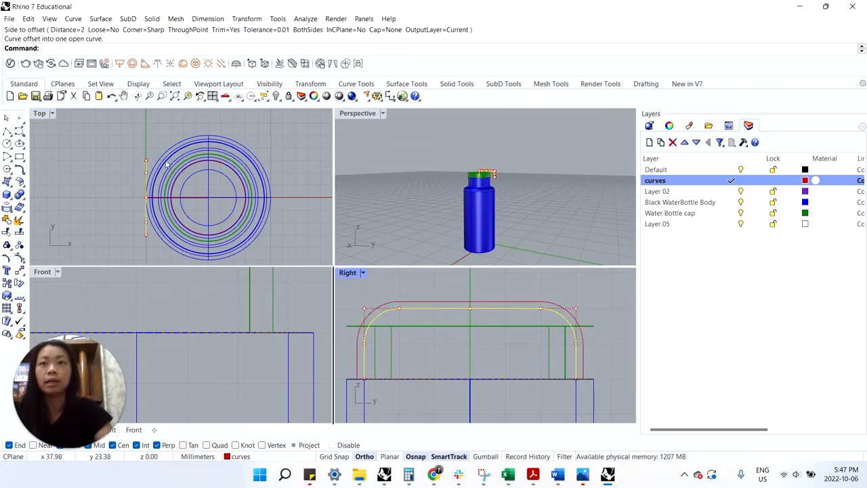
- Bridge one open end of the two handle curves with a short polyline, and join and close them into a single closed profile
left_click(7, 131)
left_click(577, 378)
left_click(578, 381)
key("Return")
left_click(582, 384)
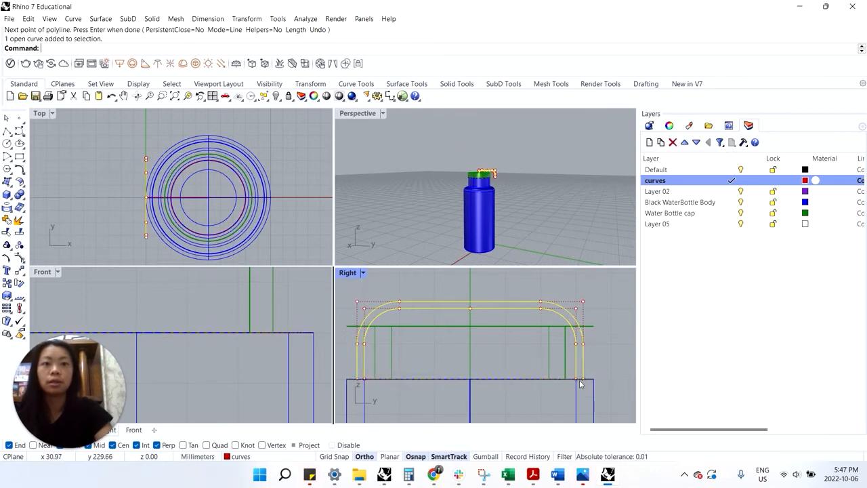
left_click(576, 379)
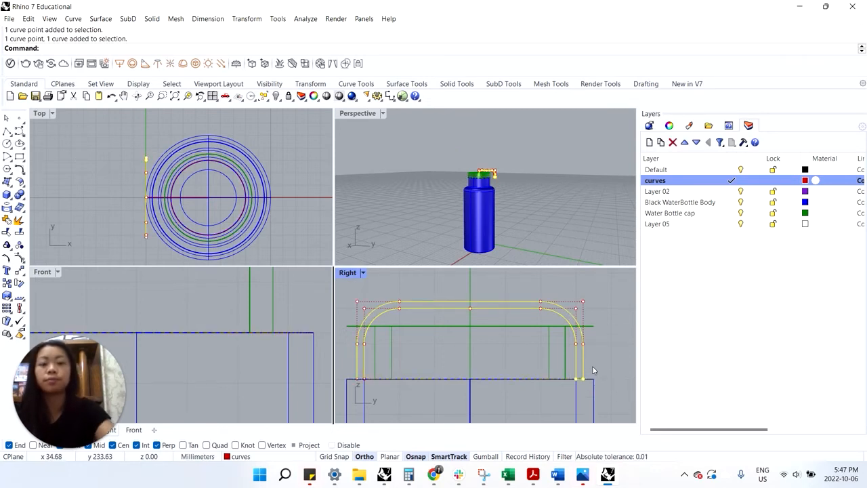
key("ctrl+j")
type("CloseCrv")
key("Return")
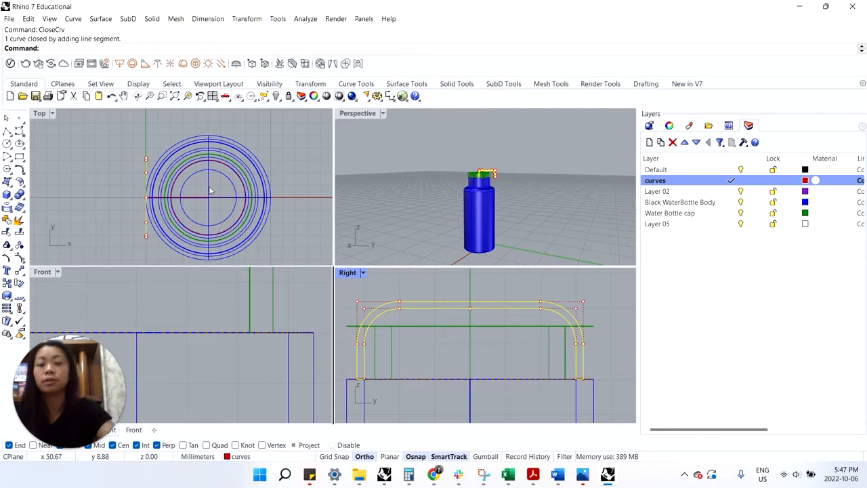
- Move the closed handle profile in the Top view from the origin to the centre of the bottle
type("Move")
key("Return")
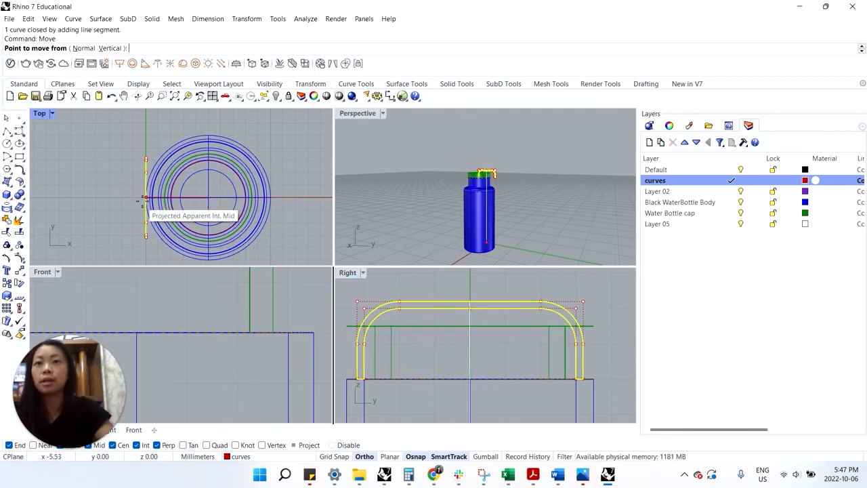
left_click(145, 198)
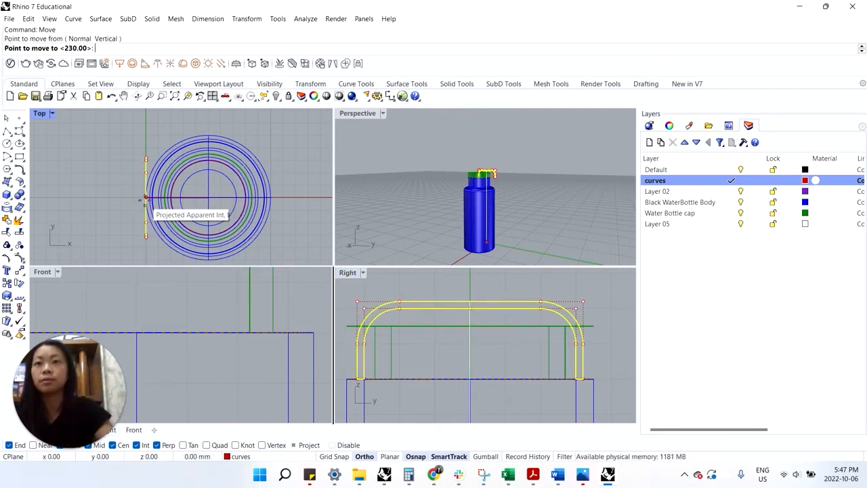
left_click(208, 202)
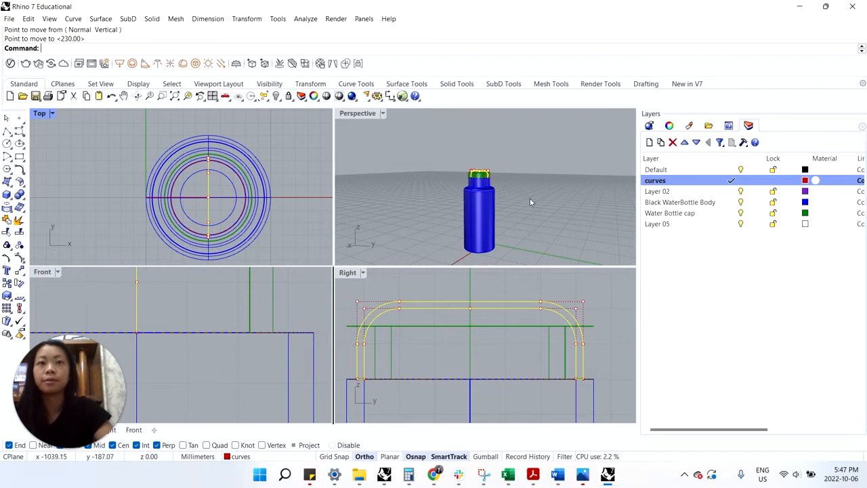
- Move the handle profile 15 mm up in the Right view so its lower inner corner sits on the cap's top edge
scroll(505, 185, "up", 10)
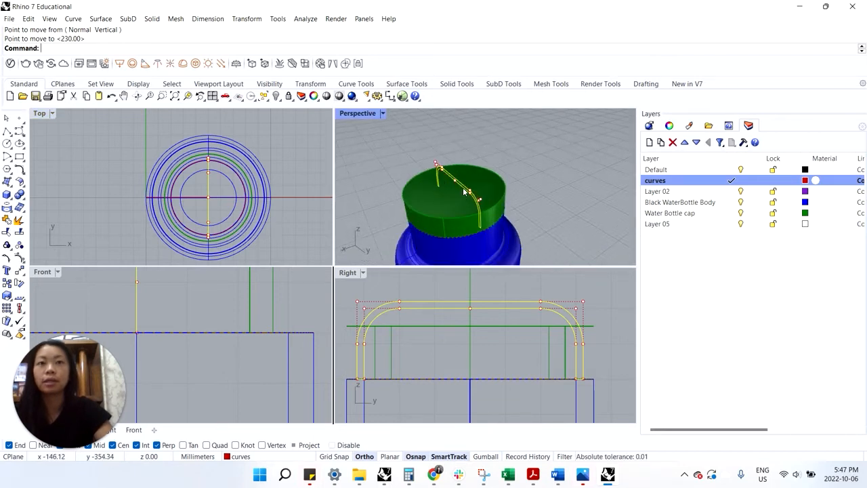
right_click(562, 355)
left_click(576, 378)
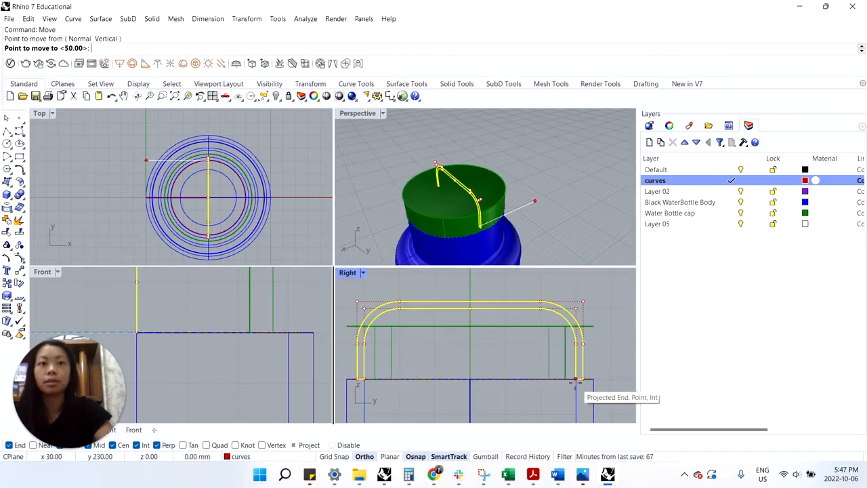
scroll(571, 328, "up", 4)
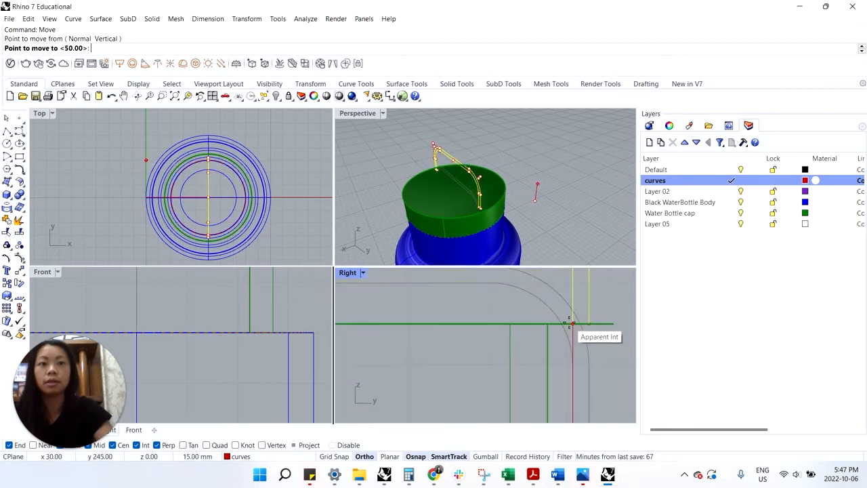
left_click(571, 324)
- Extrude the handle profile as a solid 5 mm to both sides, with Water Bottle cap as the current layer
right_click_drag(520, 190, 501, 206)
type("ExtrudeCrv")
key("Return")
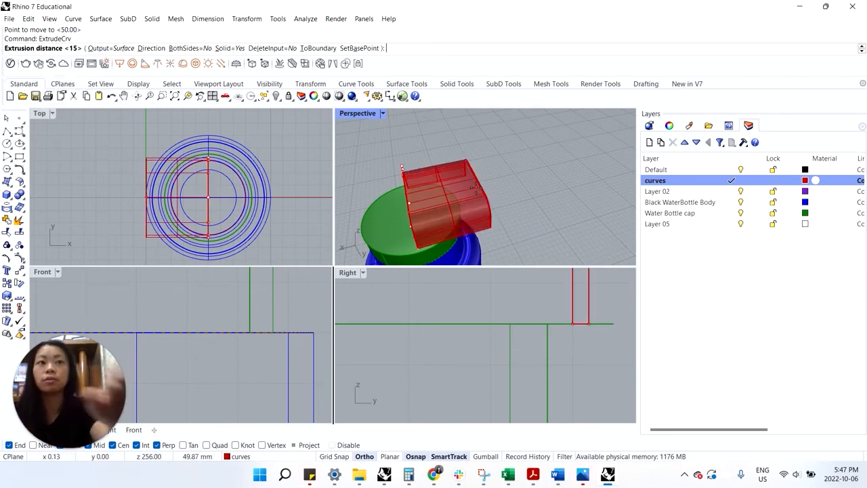
left_click(731, 214)
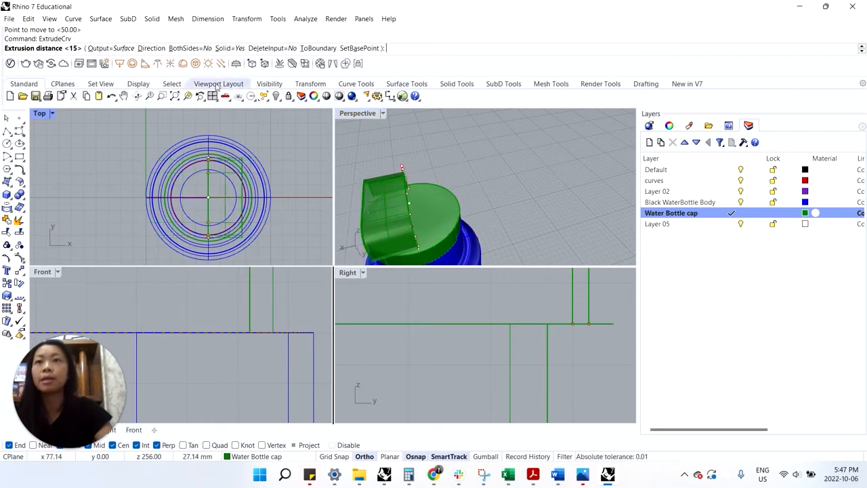
left_click(193, 48)
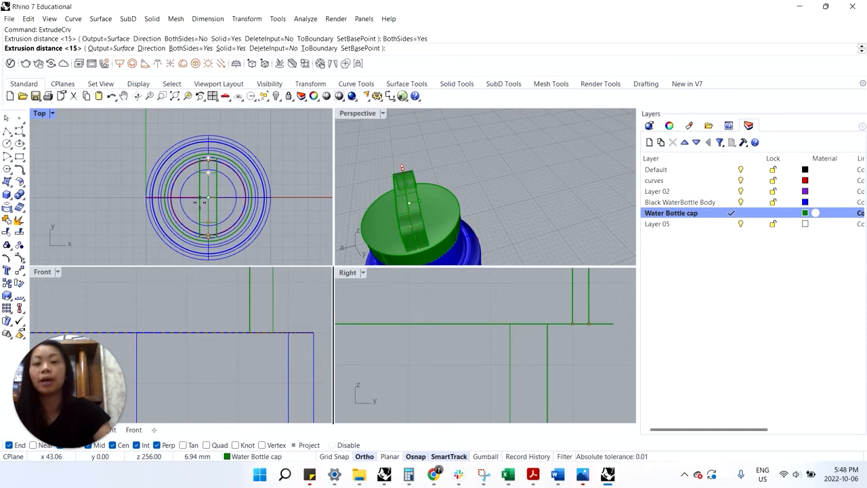
type("5")
key("Return")
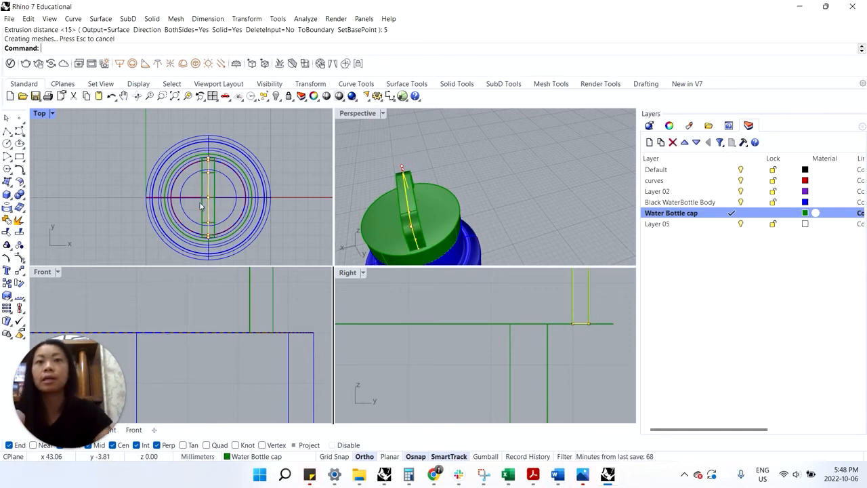
- Deselect the handle profile and turn off the curves layer
left_click(455, 188)
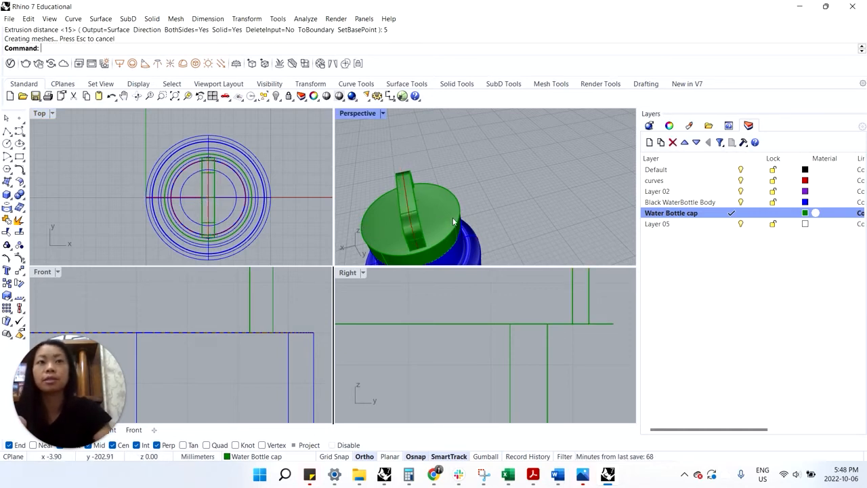
mouse_move(453, 221)
right_mouse_down()
mouse_move(492, 181)
mouse_move(517, 192)
mouse_move(530, 186)
mouse_move(464, 208)
right_mouse_up()
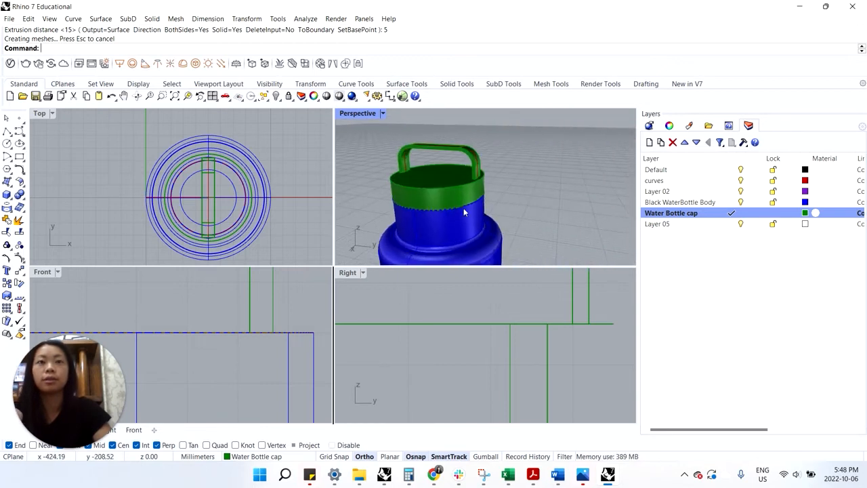
left_click(652, 179)
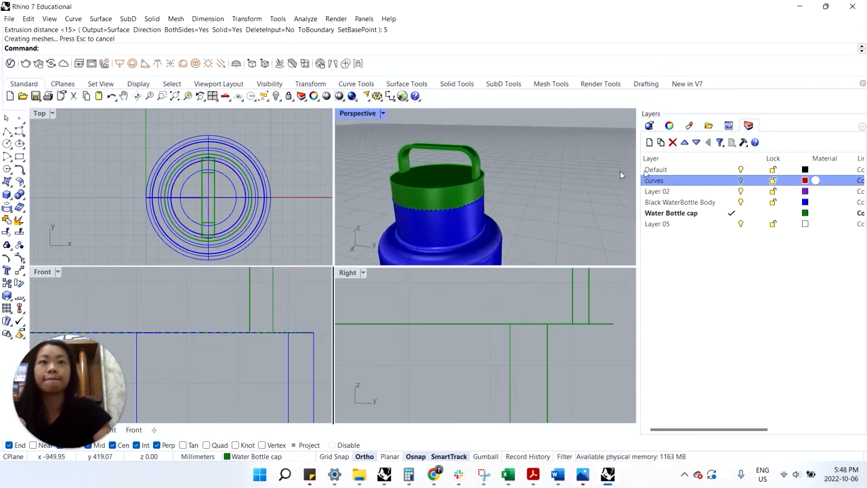
- Combine the handle and the cap ring into one solid with BooleanUnion
right_click_drag(538, 193, 406, 177)
left_click(391, 170)
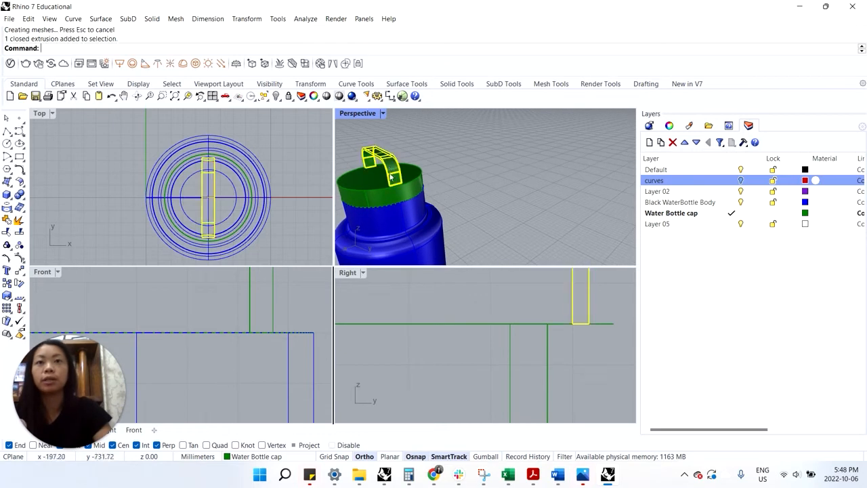
left_click(369, 180, "shift")
type("BooleanUnion")
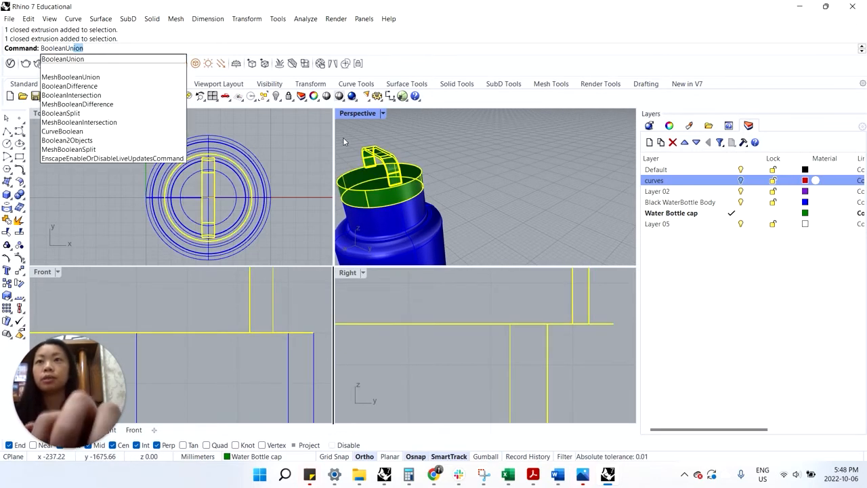
key("Return")
- Select the cap and inspect it from several angles to check that the handle belongs to the same solid
right_click_drag(486, 228, 560, 195)
left_click(472, 203)
left_click(560, 195)
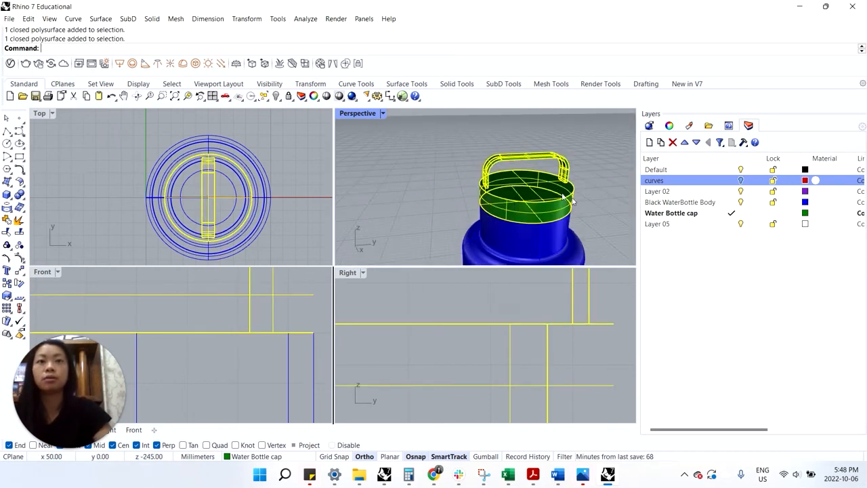
right_click(581, 209)
left_click(557, 202)
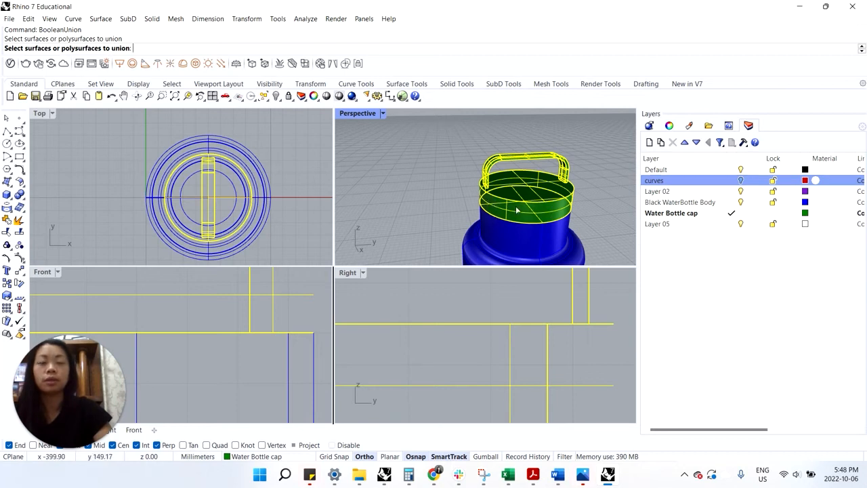
right_click_drag(528, 227, 419, 176, "shift")
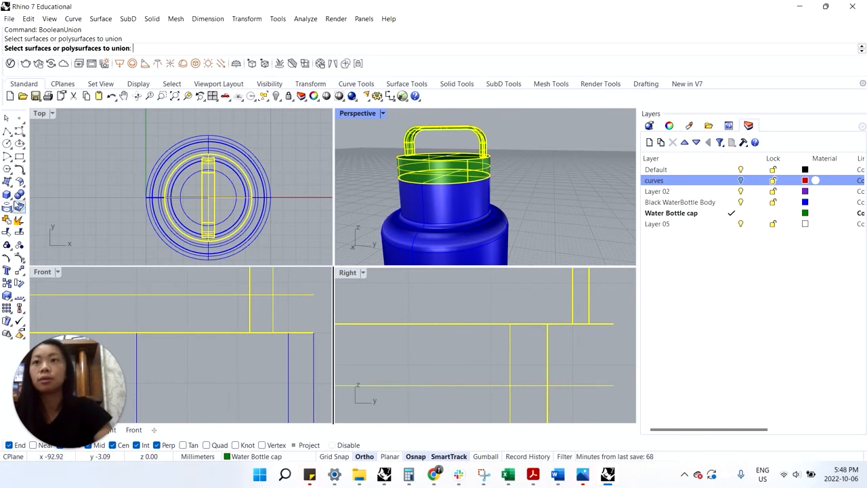
- Create a solid cylinder centred on the bottle's axis at the base, with a 30 mm radius matching the inner neck and 10 mm height
left_click(8, 205)
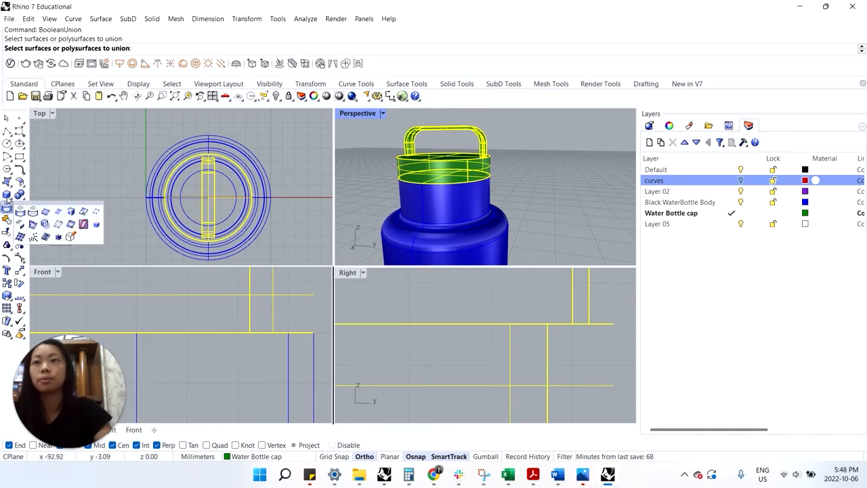
left_click(7, 196)
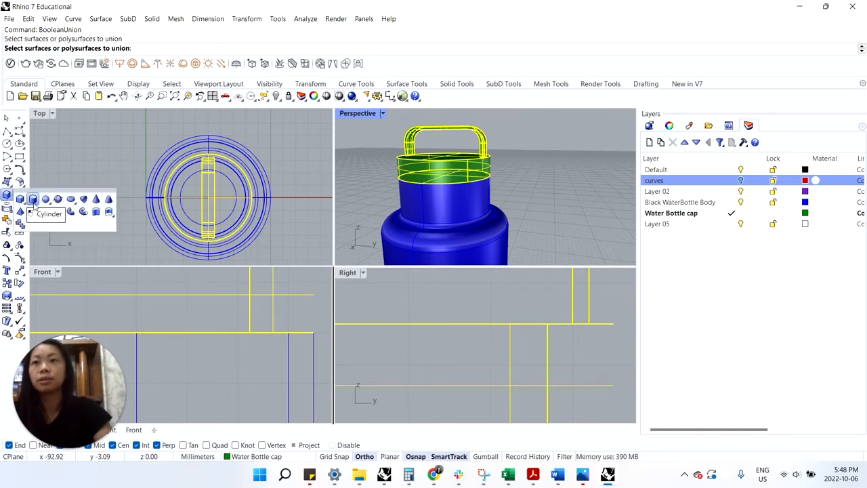
left_click(33, 198)
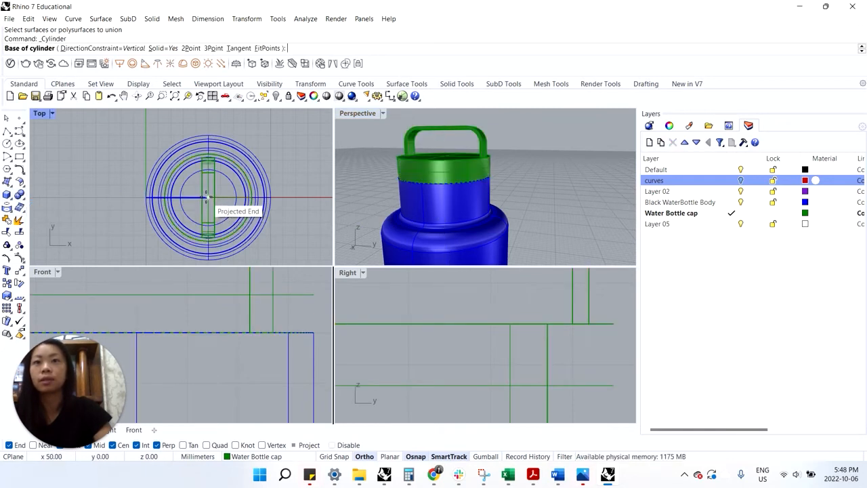
left_click(208, 197)
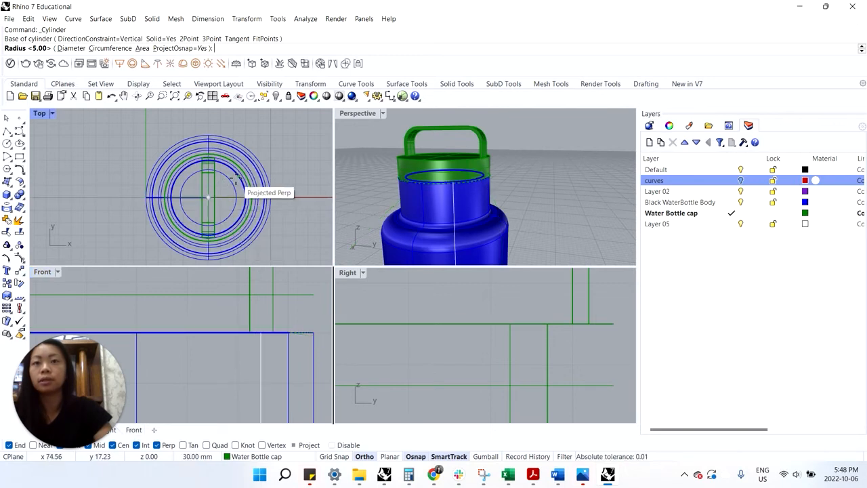
left_click(236, 174)
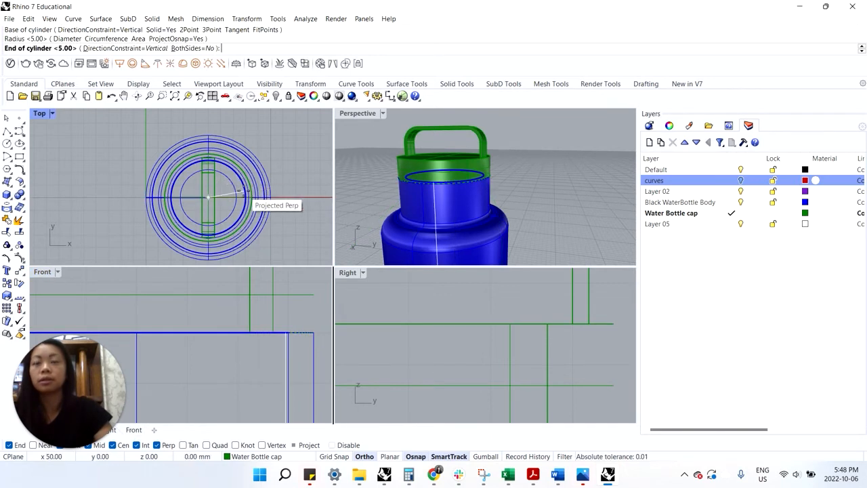
scroll(247, 198, "down", 5)
scroll(251, 369, "down", 6)
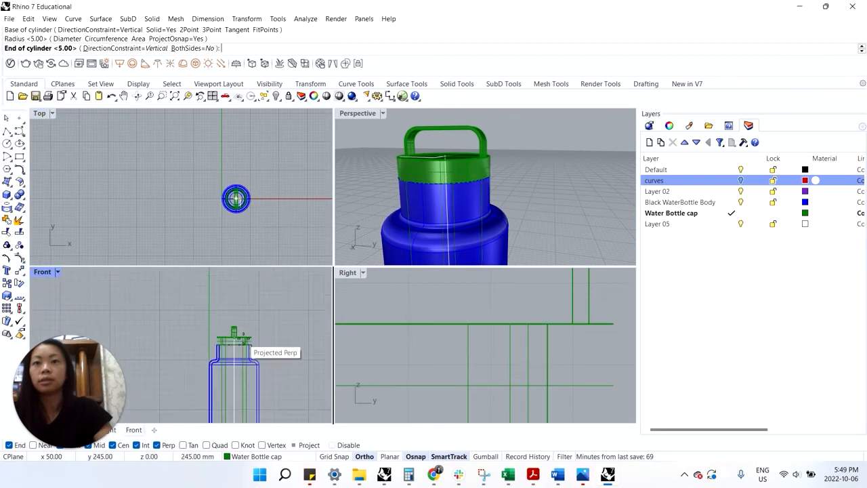
scroll(249, 383, "up", 2)
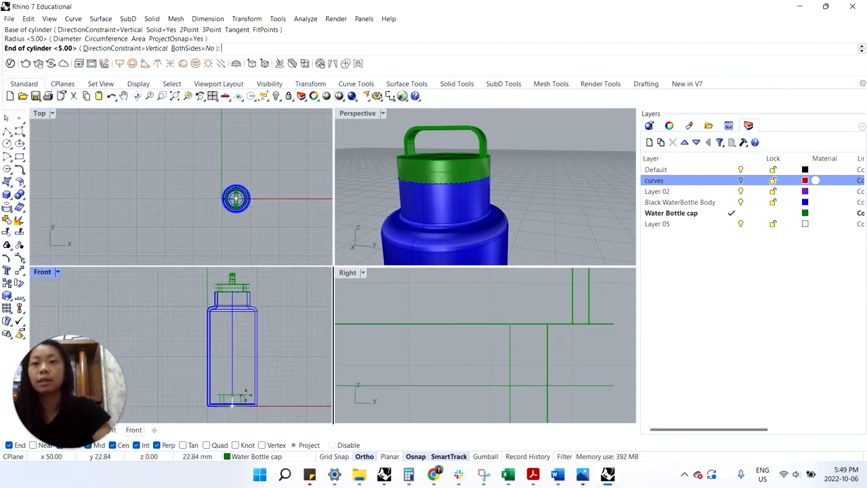
type("10")
key("Return")
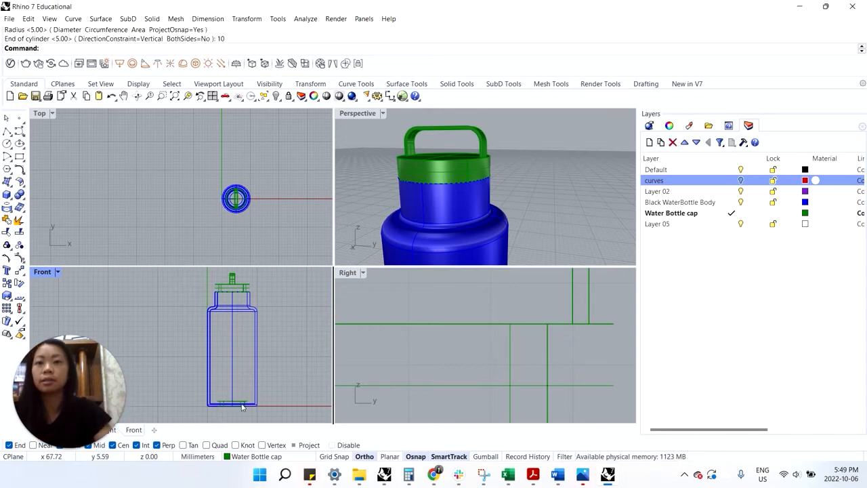
- Move the new cylinder straight up into the bottle's neck opening so its top meets the underside of the cap
left_click(246, 401)
type("Move")
key("Return")
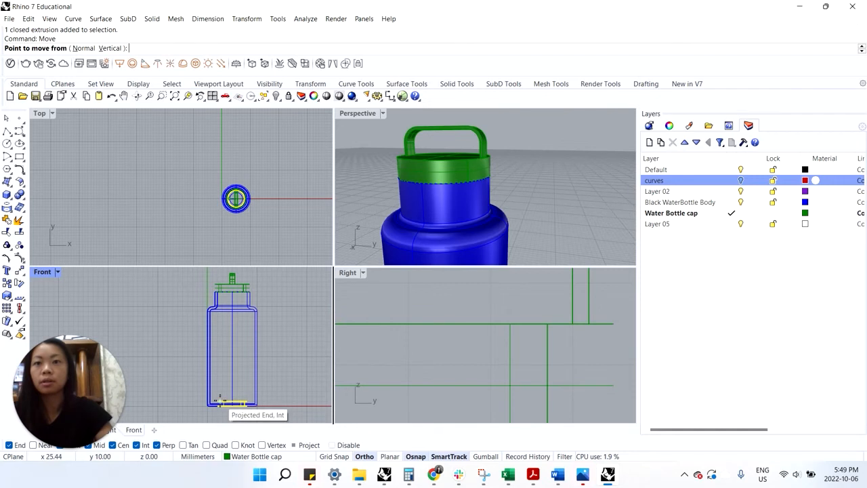
left_click(229, 404)
scroll(227, 290, "up", 5)
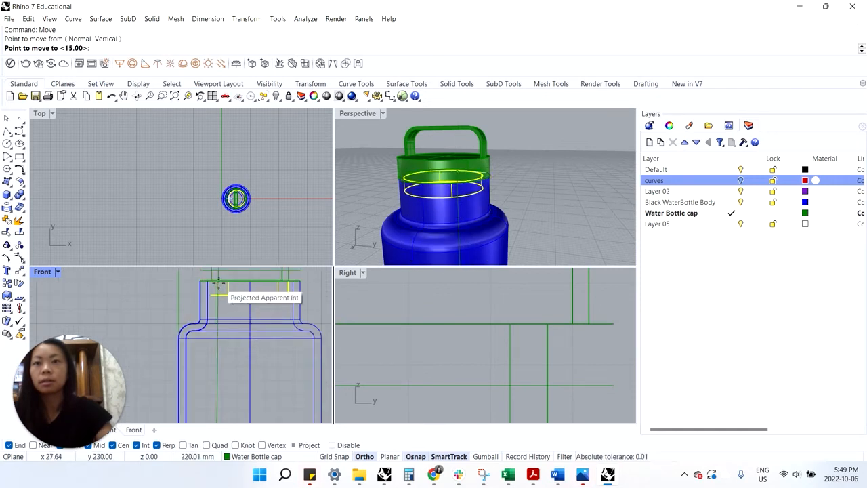
scroll(215, 281, "up", 5)
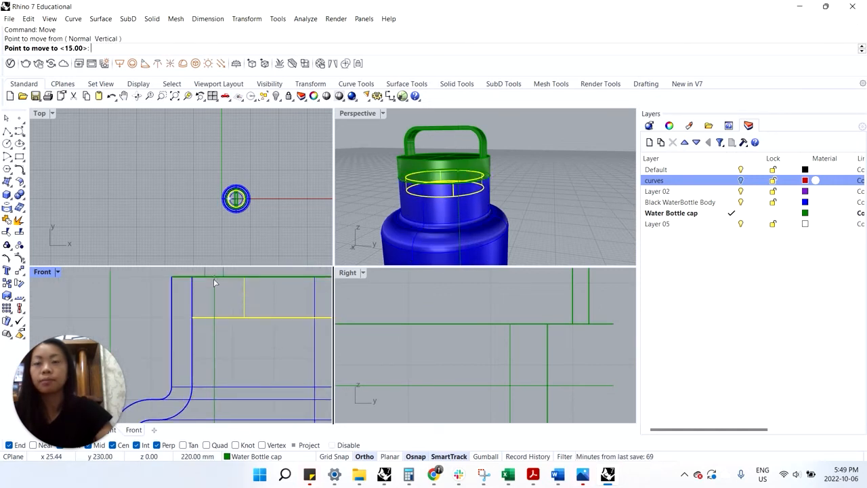
left_click(215, 281)
scroll(262, 330, "down", 8)
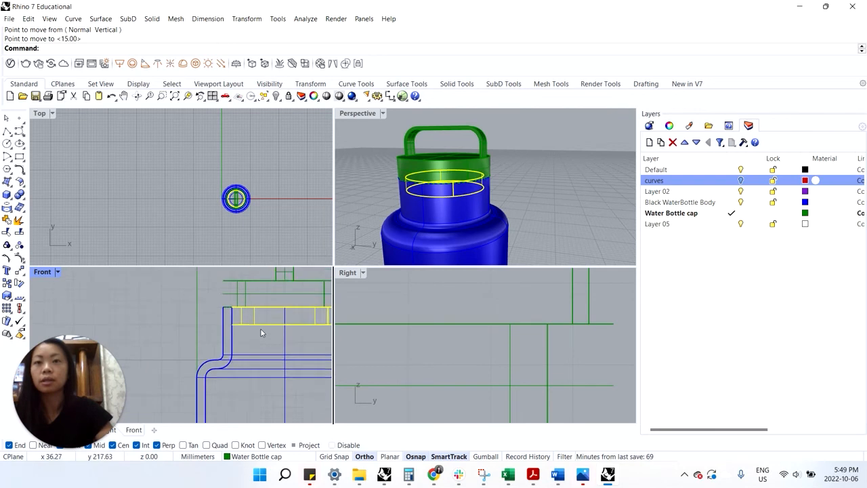
- Combine the neck cylinder and the cap with its handle into one solid with BooleanUnion
left_click(463, 173)
type("BooleanUino")
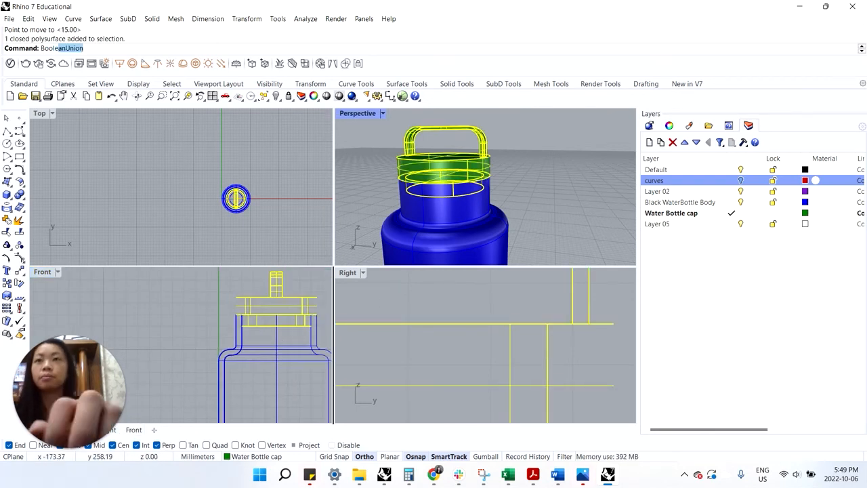
key("BackSpace")
key("BackSpace")
key("BackSpace")
type("nion")
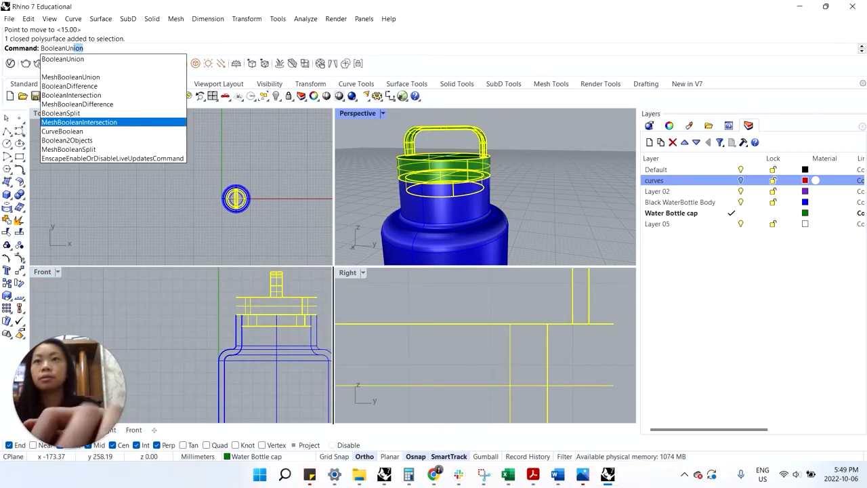
key("Return")
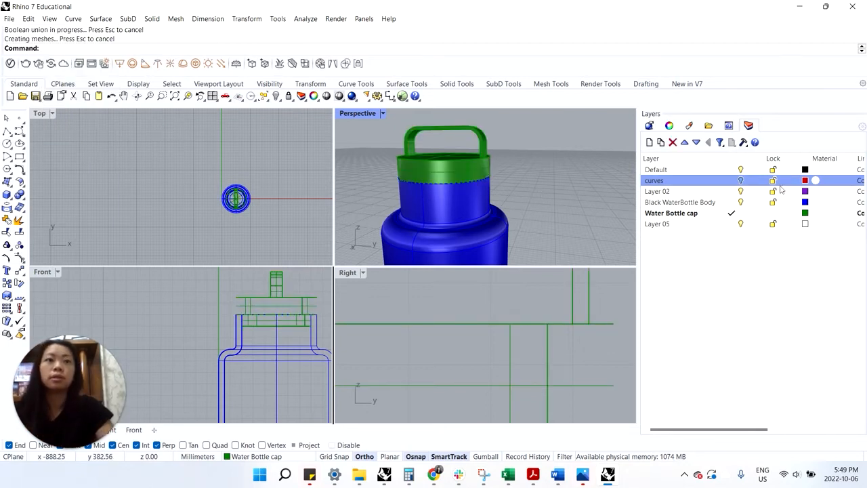
- Hide the Black WaterBottle Body layer to inspect the combined cap on its own, and show the layer again
left_click(740, 202)
right_click_drag(515, 215, 488, 169)
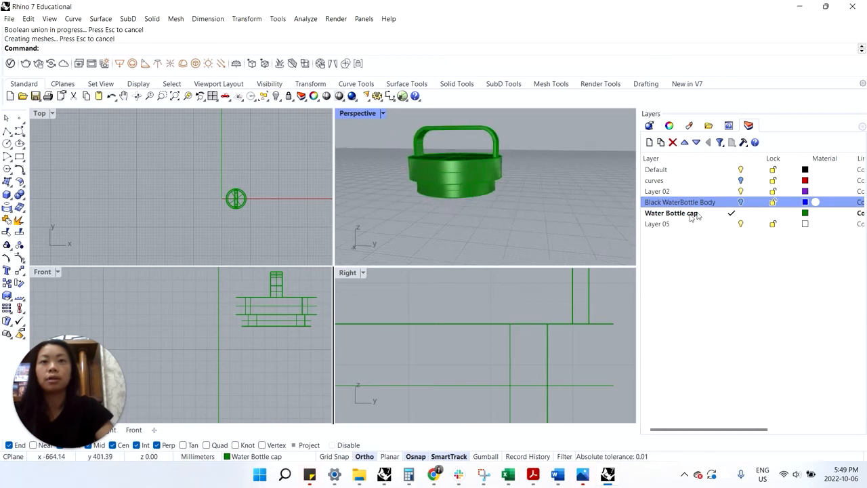
left_click(740, 202)
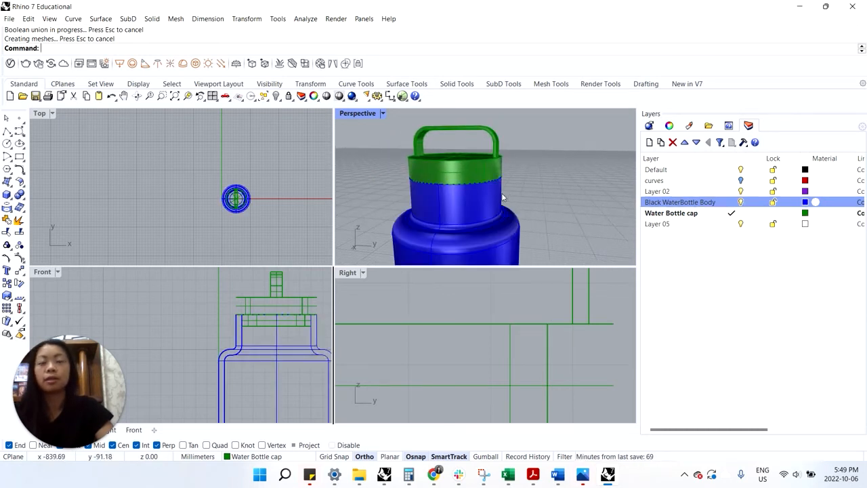
scroll(500, 197, "down", 3)
scroll(498, 198, "down", 3)
scroll(491, 248, "up", 6)
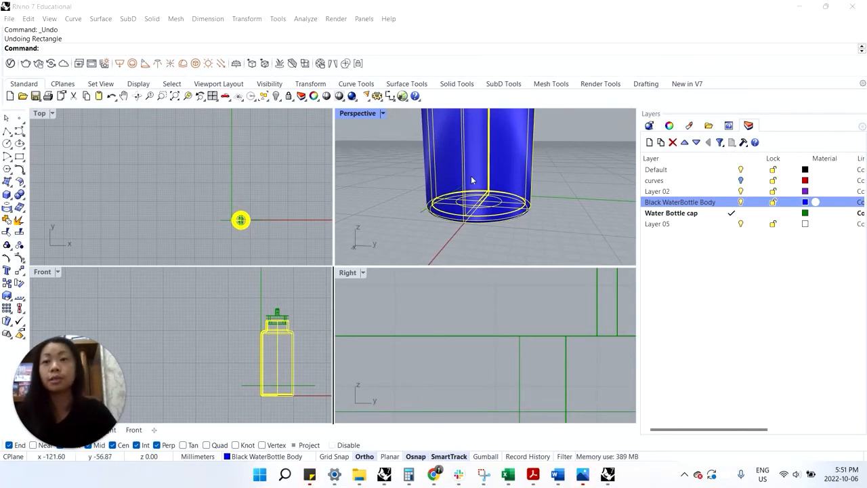
- Create a roughly rectangular four-corner surface around the bottle's base, extending beyond the body on all sides
scroll(428, 226, "down", 4)
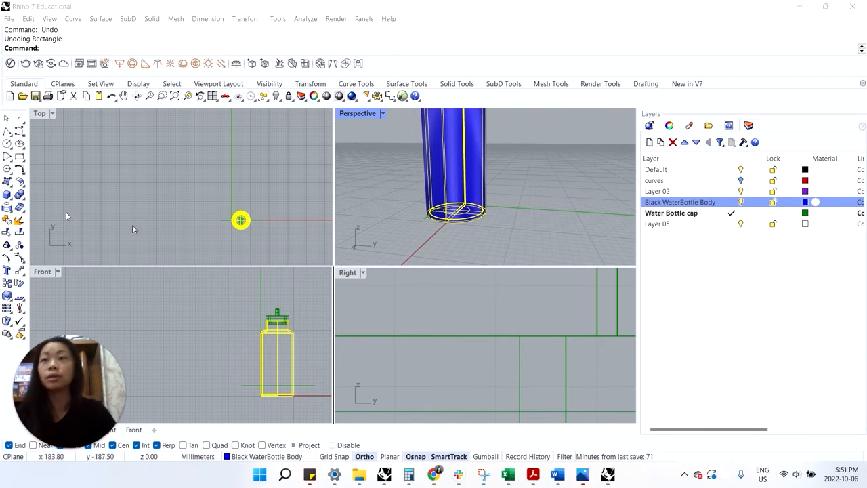
left_click(6, 181)
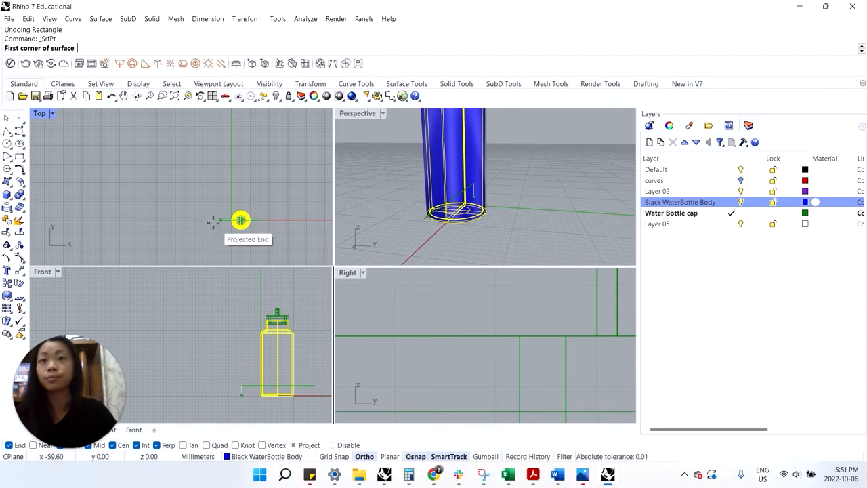
left_click(204, 203)
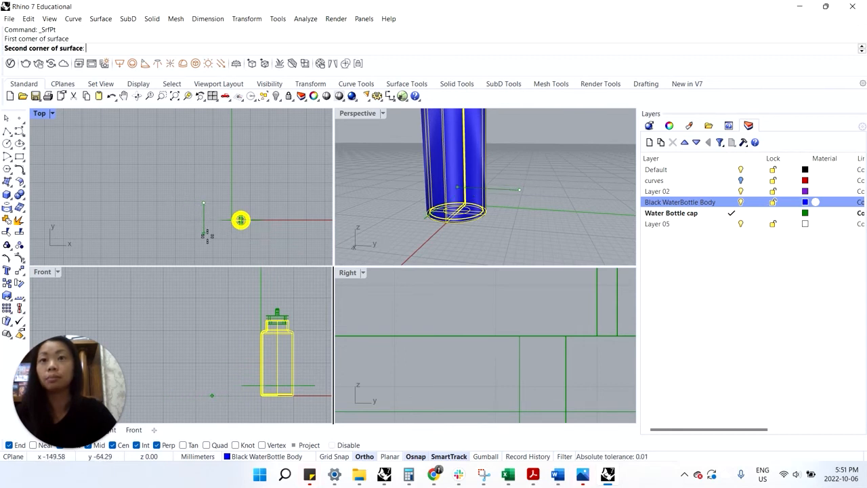
left_click(204, 237)
left_click(281, 237)
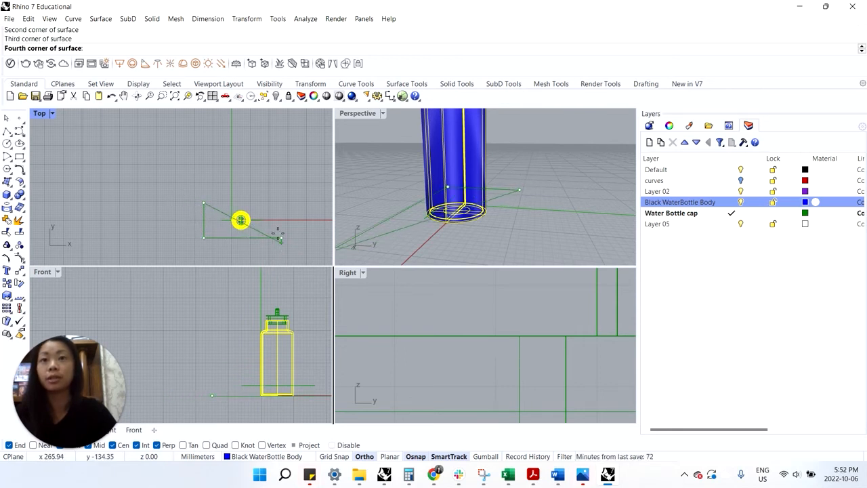
left_click(274, 202)
- Move the rectangular surface up 20 mm from the bottle's base and delete the leftover line just above it
left_click(415, 250)
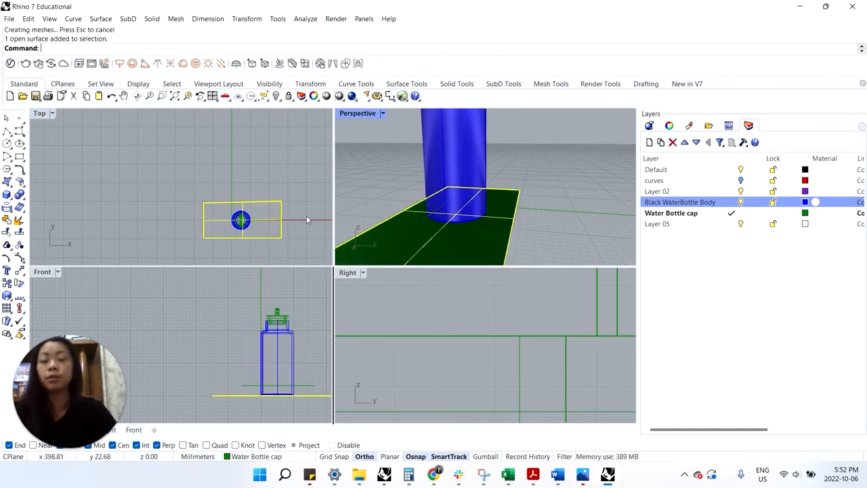
type("m")
key("Return")
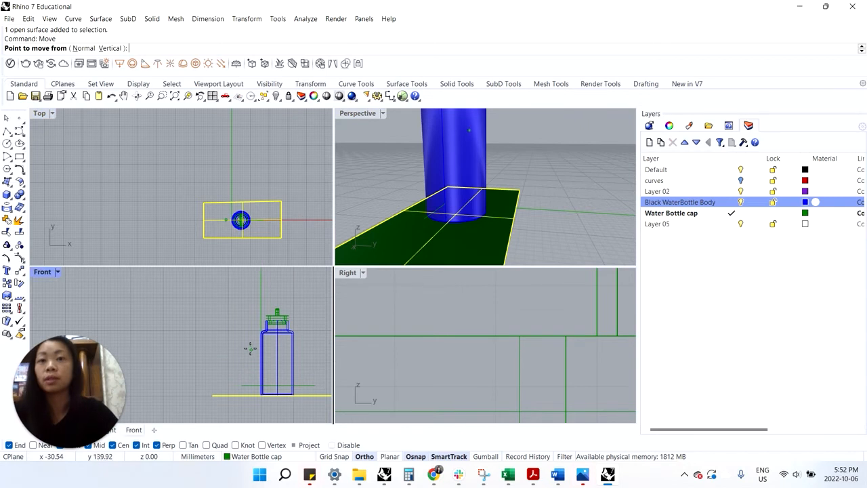
left_click(212, 396)
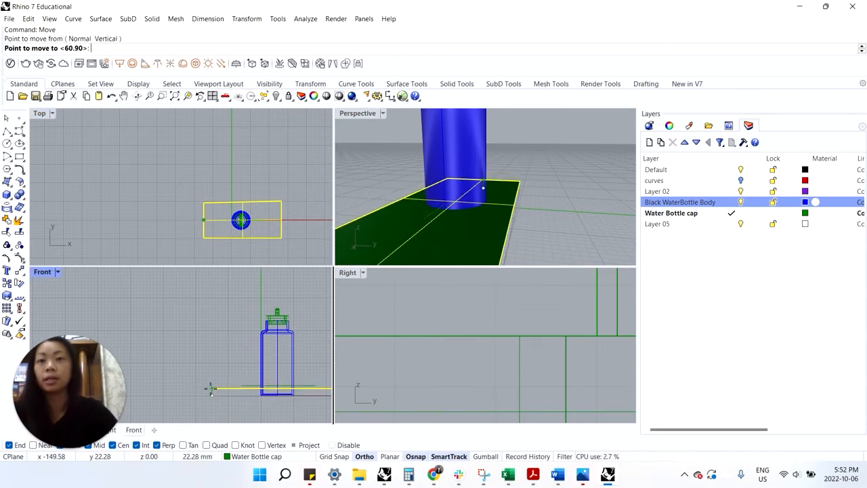
type("20")
key("Return")
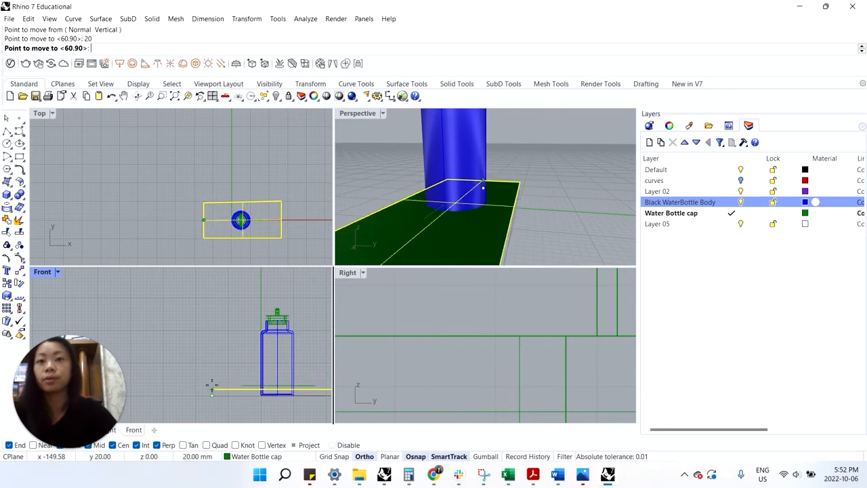
left_click(207, 372)
left_click(247, 384)
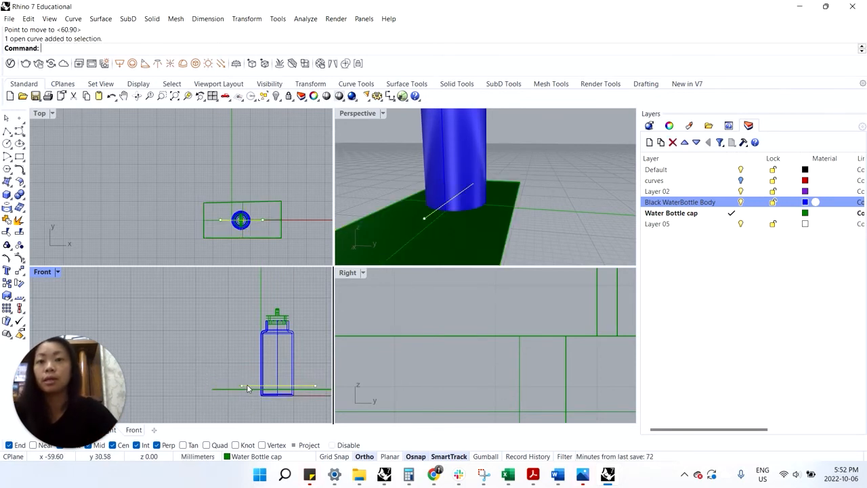
key("Delete")
- Copy the rectangular surface straight up to the top of the bottle's neck, with the curves layer turned on
left_click(247, 392)
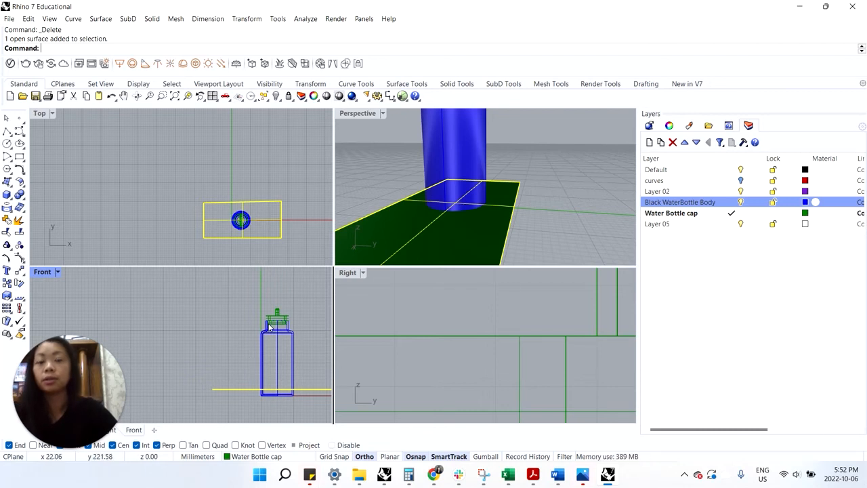
type("Copy")
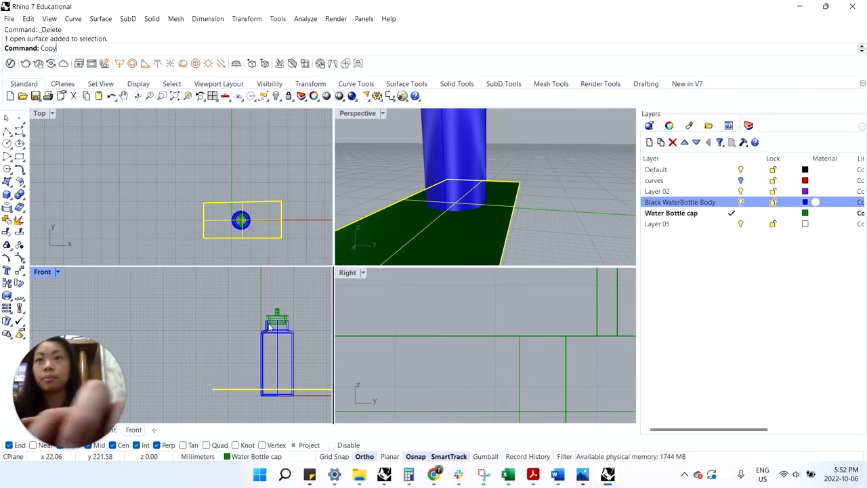
key("Return")
left_click(213, 389)
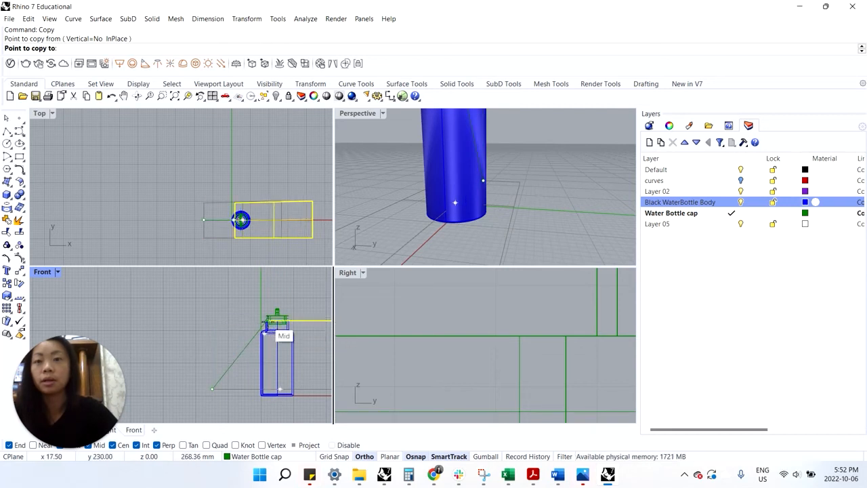
left_click(654, 180)
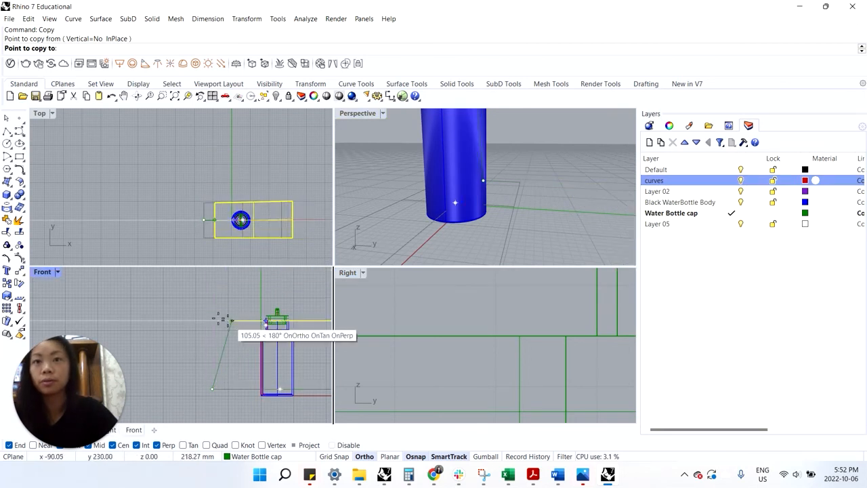
left_click(217, 387)
key("Return")
- Try to move the copied surface vertically by 20 mm from the top of the neck
left_click(225, 321)
type("m")
key("Return")
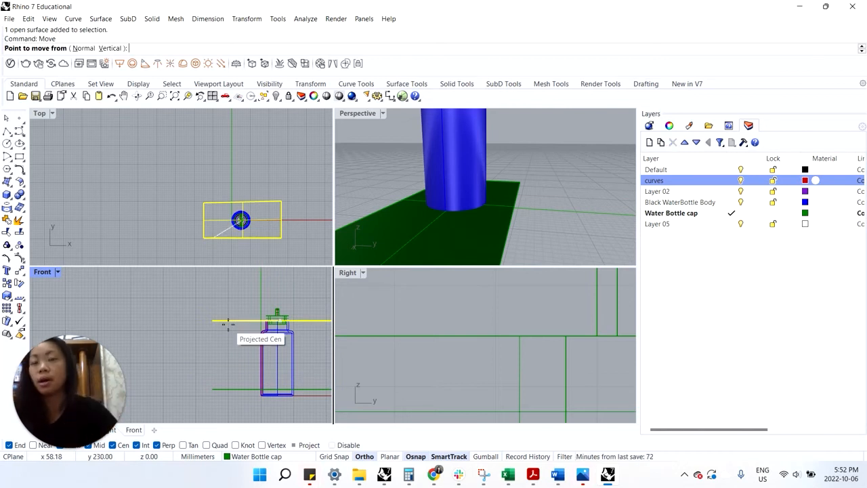
left_click(228, 321)
type("20")
key("Return")
key("Escape")
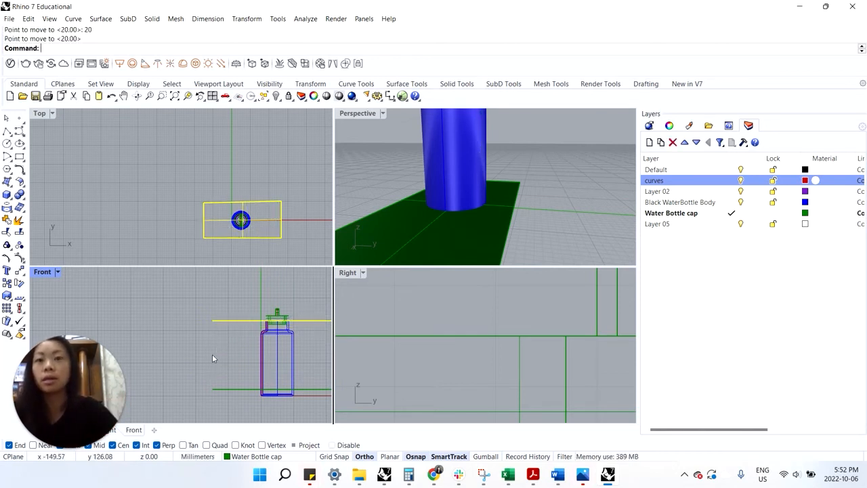
- Move the copied surface down 20 mm so that it cuts through the bottle's neck
type("move")
key("Return")
left_click(209, 305)
type("20")
key("Return")
left_click(199, 339)
key("Escape")
- Move the upper rectangular surface up 5 mm in the bottle's neck
scroll(475, 210, "down", 5)
right_click_drag(496, 173, 438, 168)
scroll(458, 174, "up", 6)
left_click(479, 149)
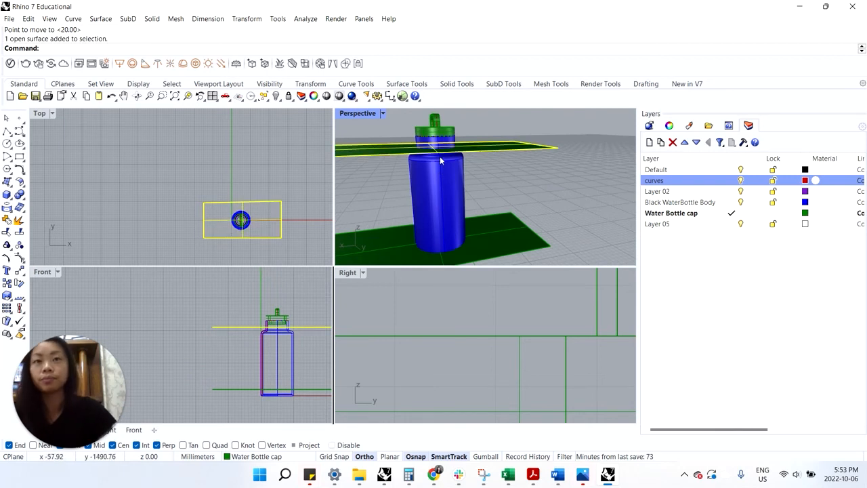
type("Move")
key("Return")
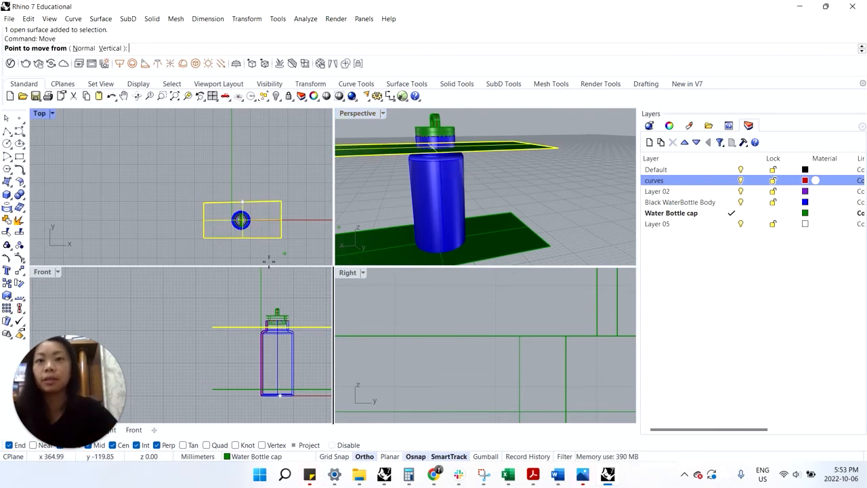
left_click(219, 305)
type("5")
key("Return")
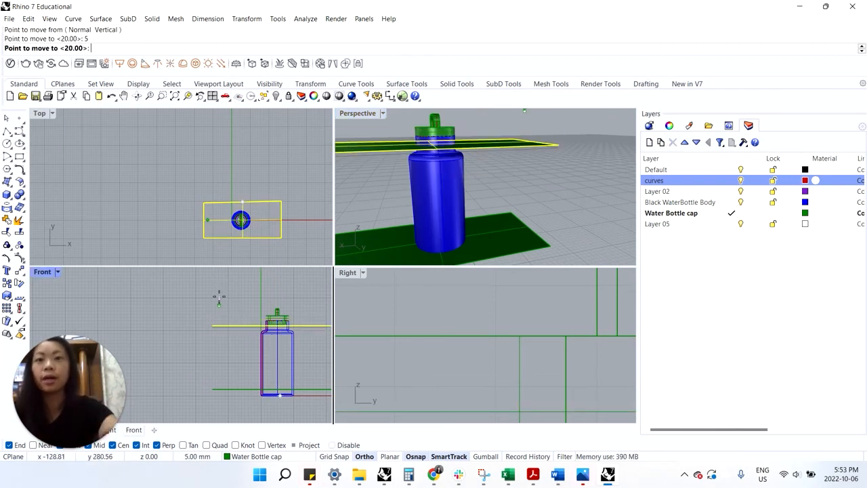
left_click(219, 300)
left_click(553, 194)
- Move the lower rectangular surface down 5 mm in the bottle's base
right_click_drag(558, 194, 491, 227)
left_click(491, 237)
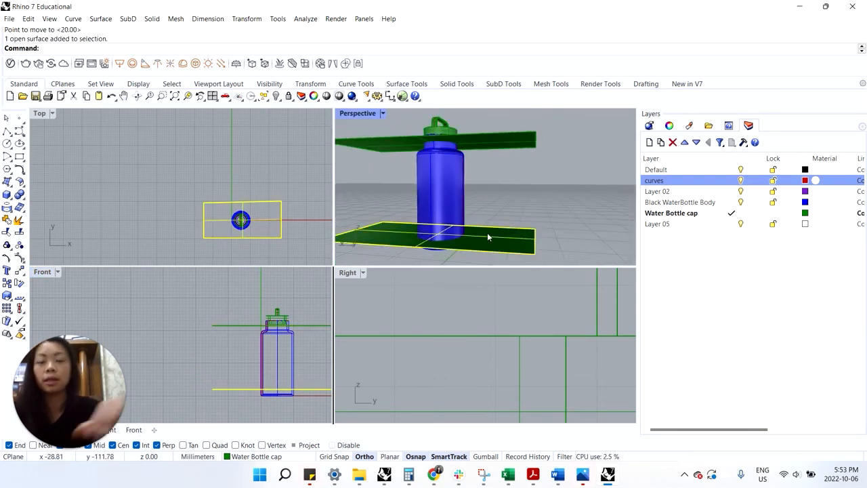
type("m")
key("Return")
left_click(202, 359)
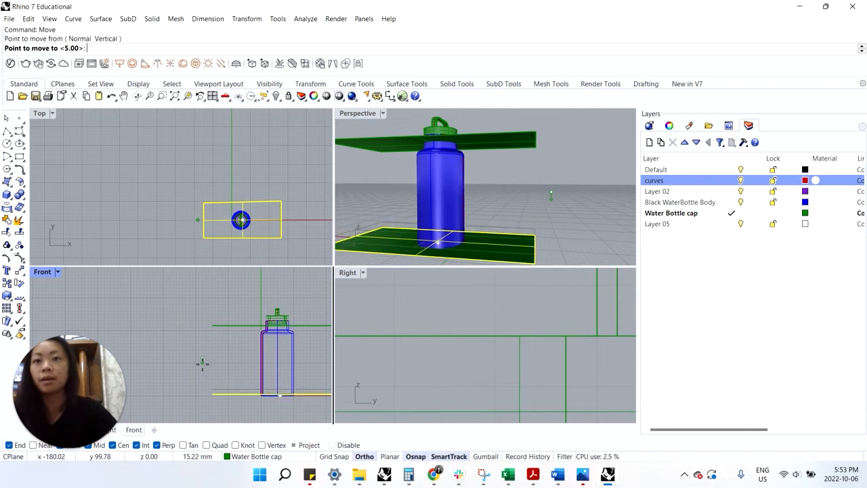
type("5")
key("Return")
left_click(202, 366)
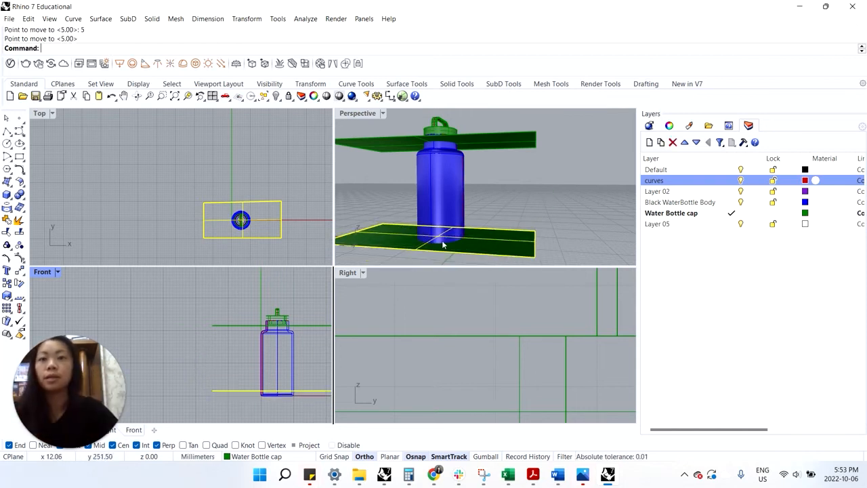
left_click(501, 187)
- Split the bottle body using the upper and lower rectangular surfaces as cutting objects
right_click_drag(501, 192, 466, 220)
right_click_drag(511, 197, 493, 192)
type("Split")
key("Return")
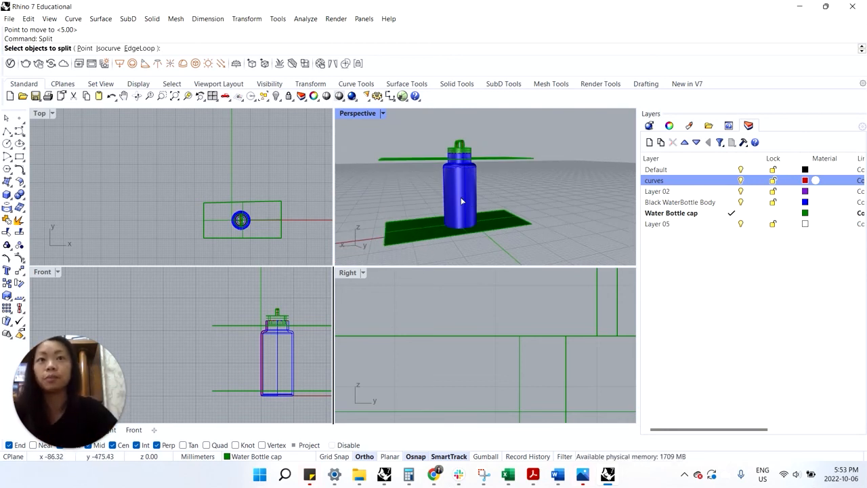
left_click(443, 232)
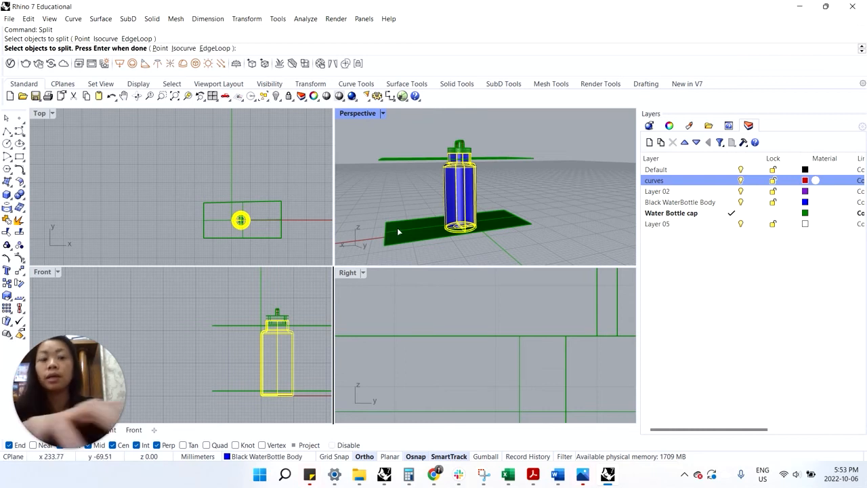
key("Return")
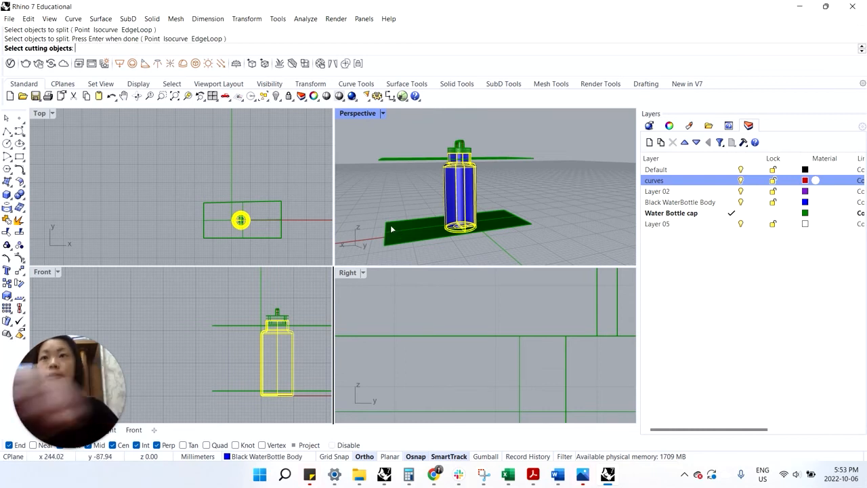
left_click(414, 160)
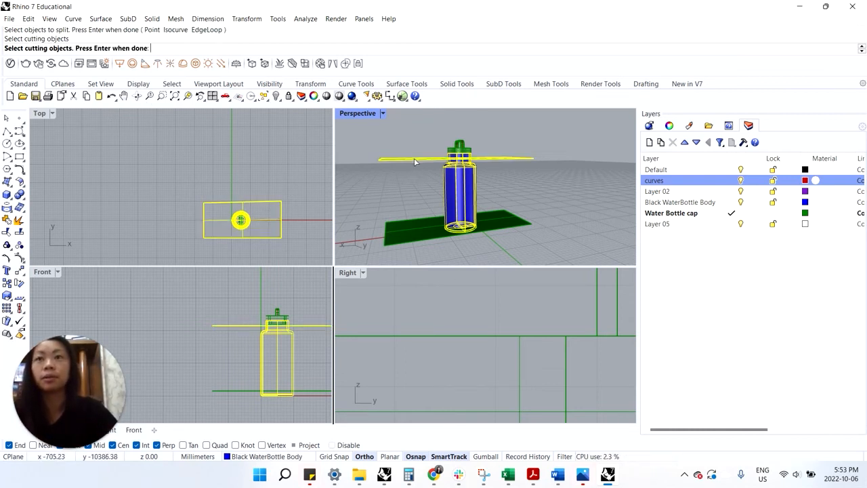
left_click(423, 231)
key("Return")
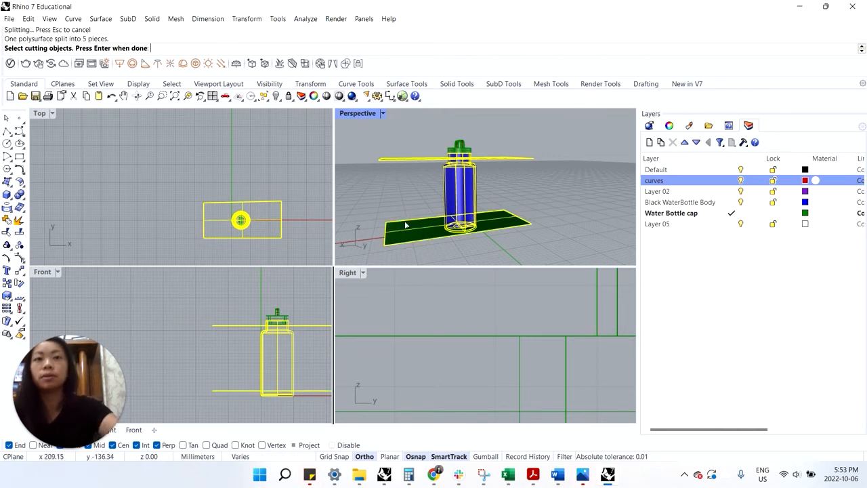
- Delete both rectangular cutting surfaces
left_click(399, 226)
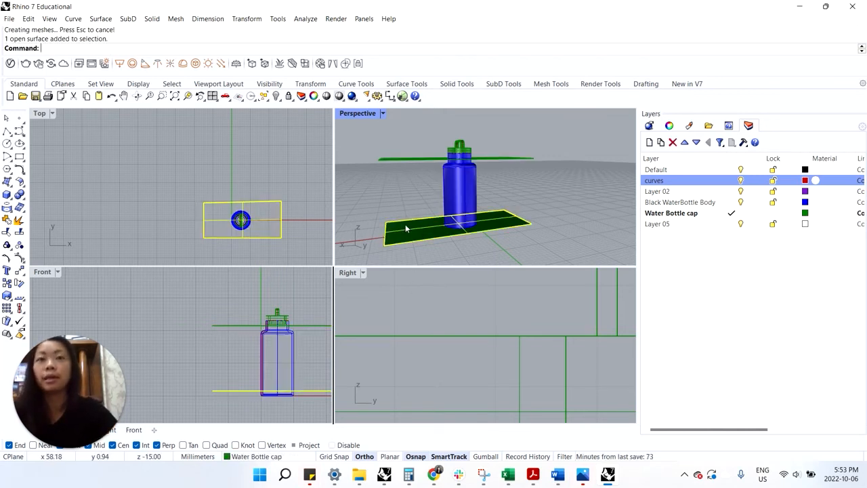
left_click(402, 160)
key("Delete")
- Check the split bottle by selecting its middle body, base and neck pieces separately
left_click(465, 201)
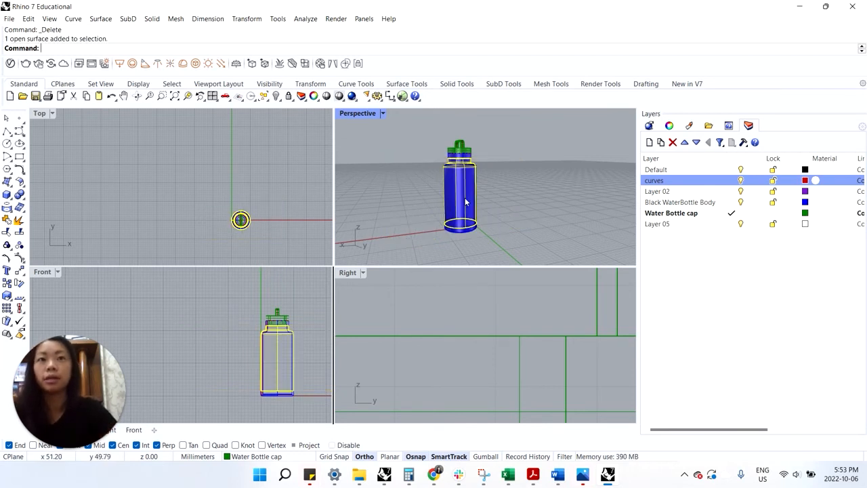
left_click(494, 248)
left_click(472, 231)
left_click(493, 251)
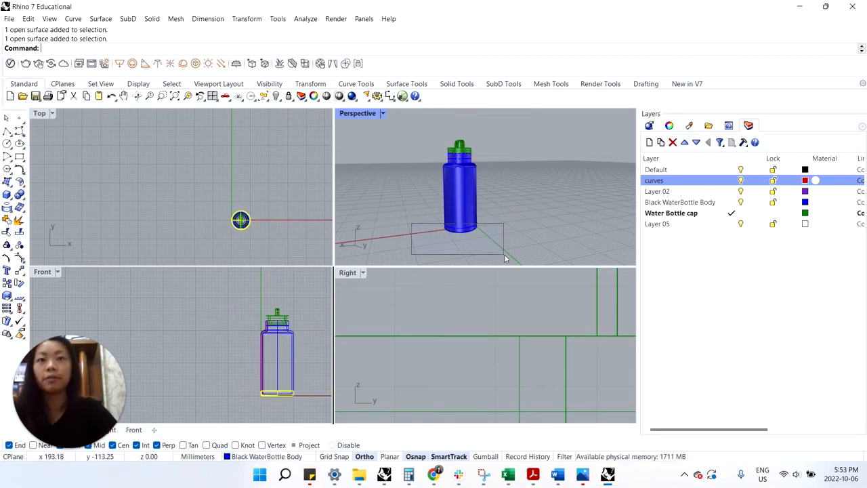
left_click_drag(434, 212, 518, 274)
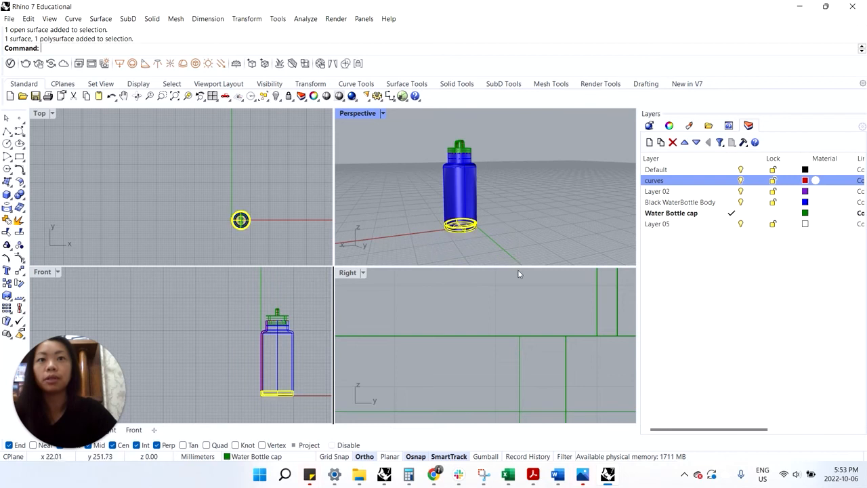
left_click(434, 149)
left_click_drag(434, 150, 500, 173)
left_click(529, 179)
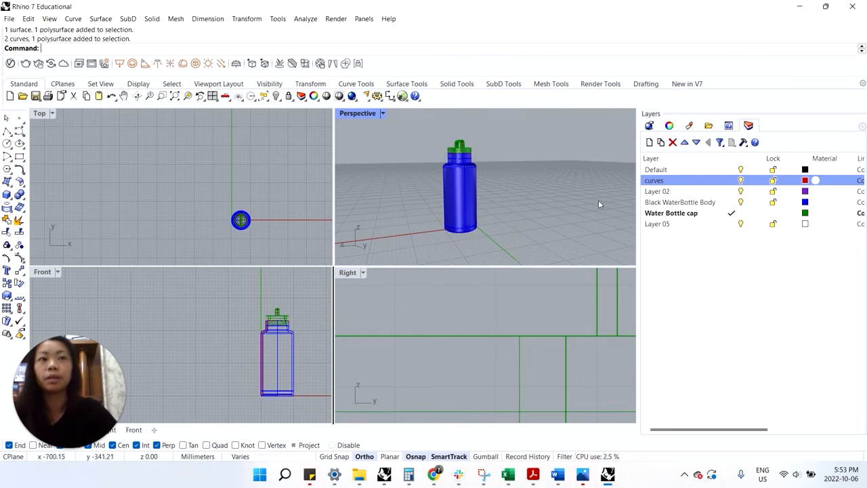
- Rename Layer 02 as Metal
right_click(668, 224)
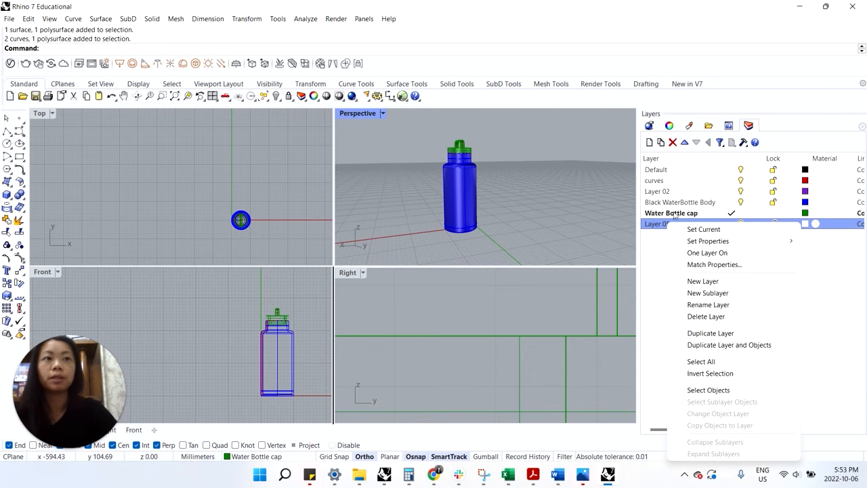
right_click(670, 193)
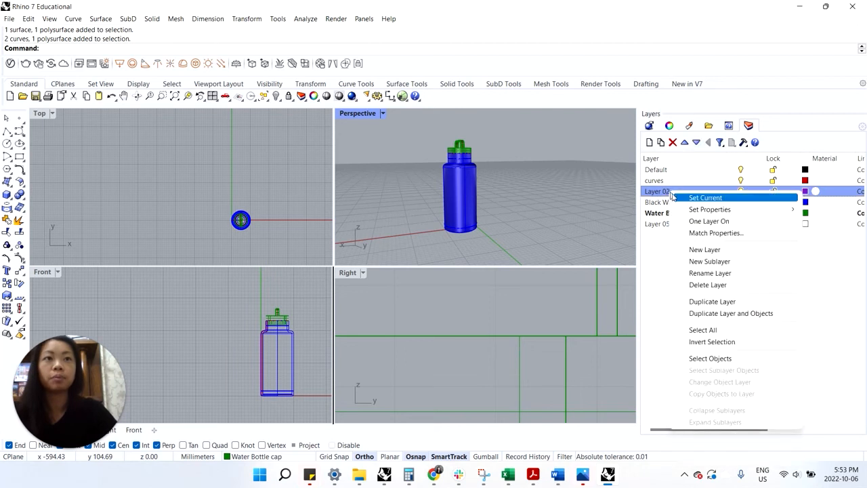
left_click(708, 274)
type("Metal")
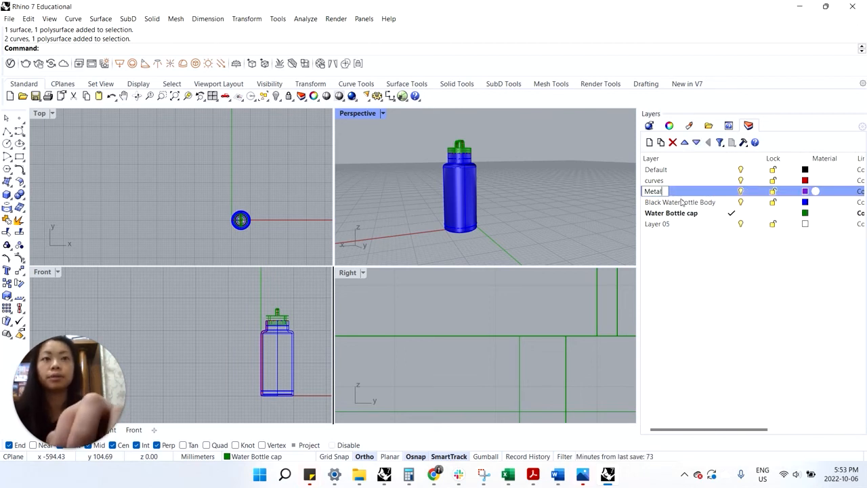
key("Return")
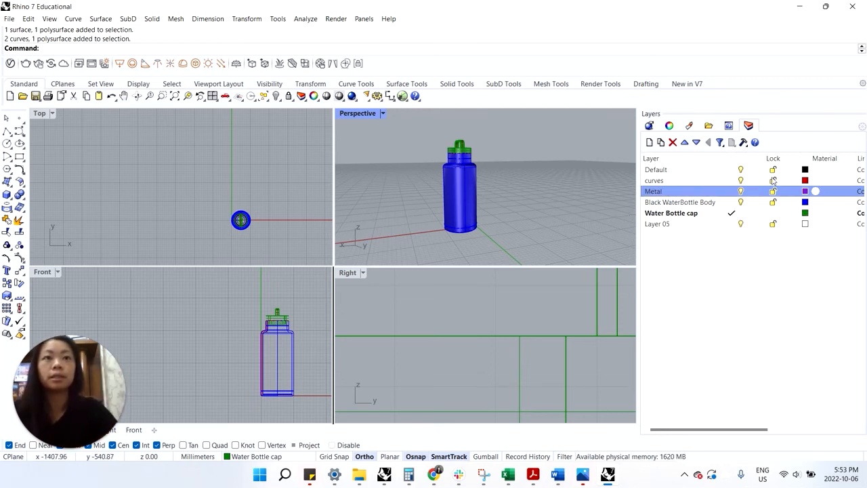
- Turn off the curves layer and move the split neck and base pieces to the Metal layer
left_click(744, 181)
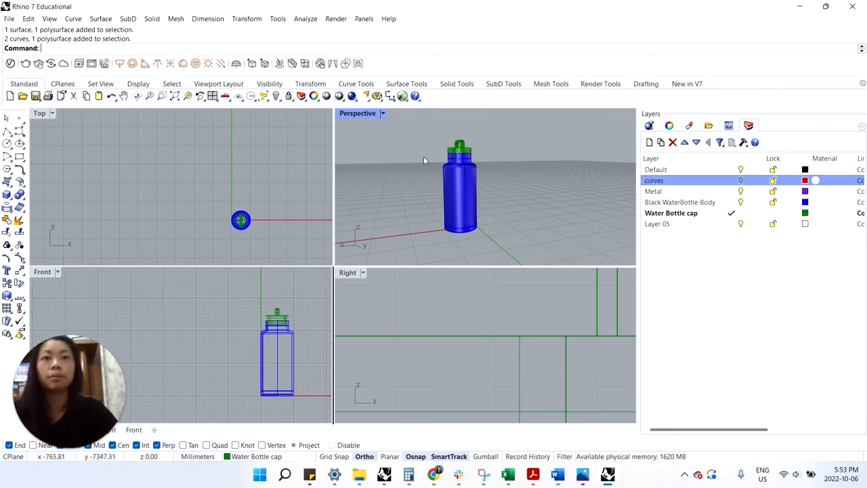
left_click_drag(425, 147, 489, 174)
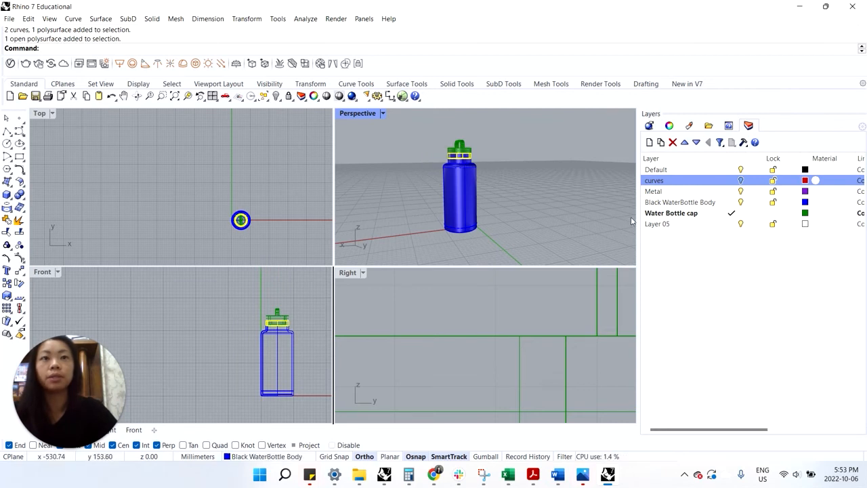
left_click_drag(427, 219, 534, 266, "shift")
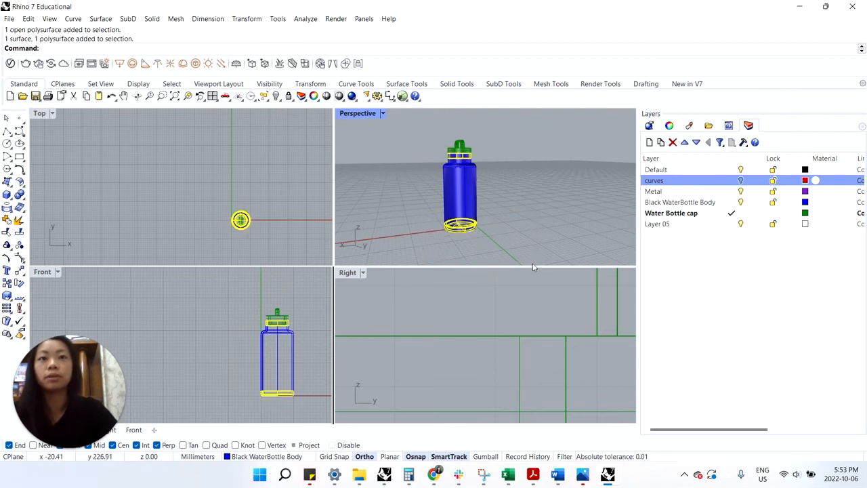
left_click(302, 97)
left_click(408, 248)
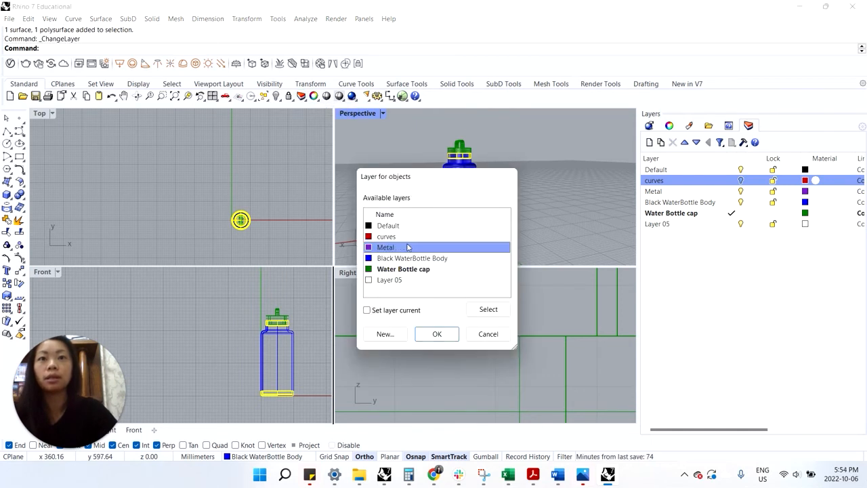
left_click(438, 335)
left_click(518, 211)
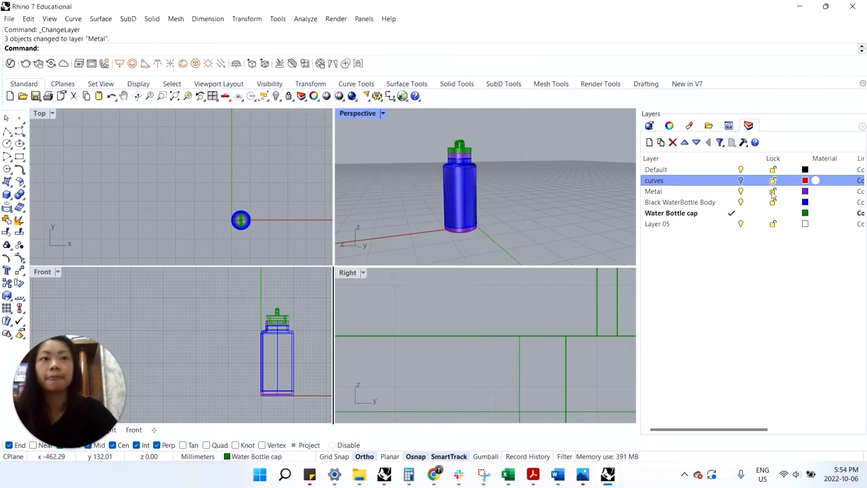
- Turn off the Black WaterBottle Body layer and inspect the inner and outer shells of the metal base
left_click(741, 202)
scroll(467, 217, "up", 5)
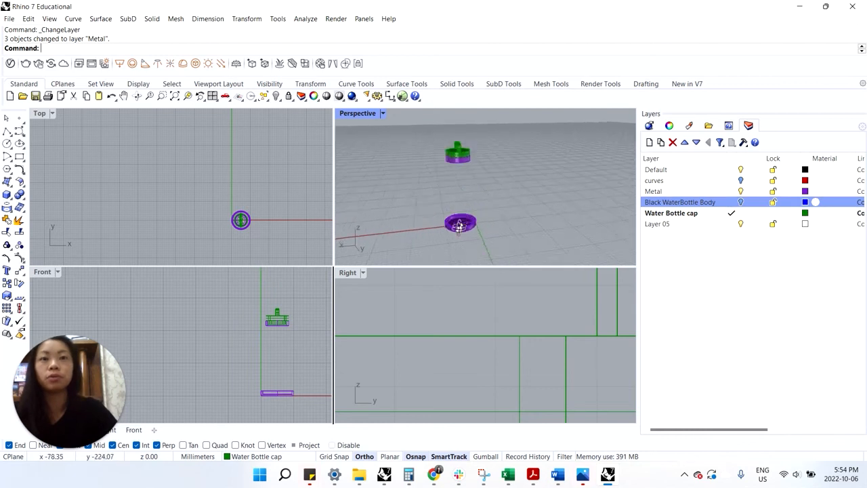
scroll(455, 229, "up", 6)
left_click(457, 206)
left_click(424, 191)
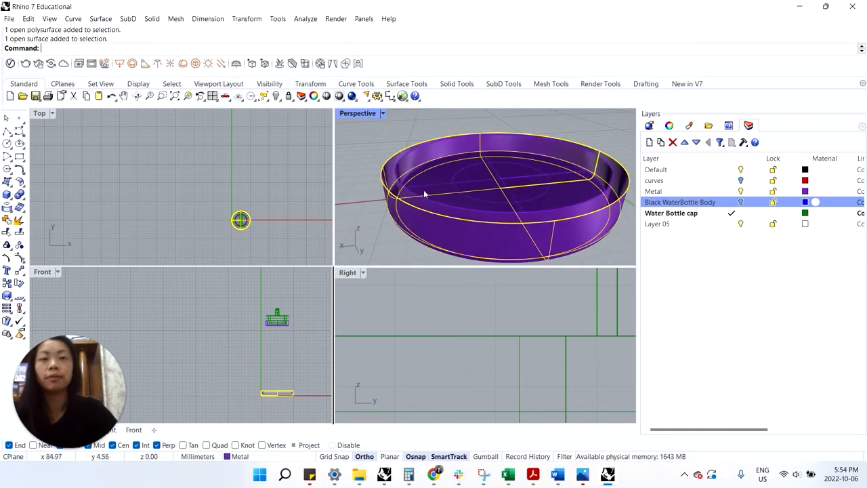
left_click(423, 197)
left_click(421, 224)
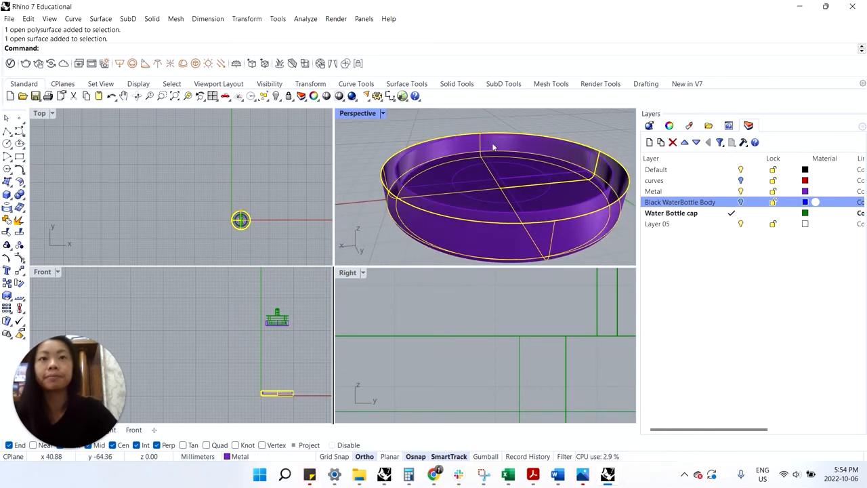
key("Escape")
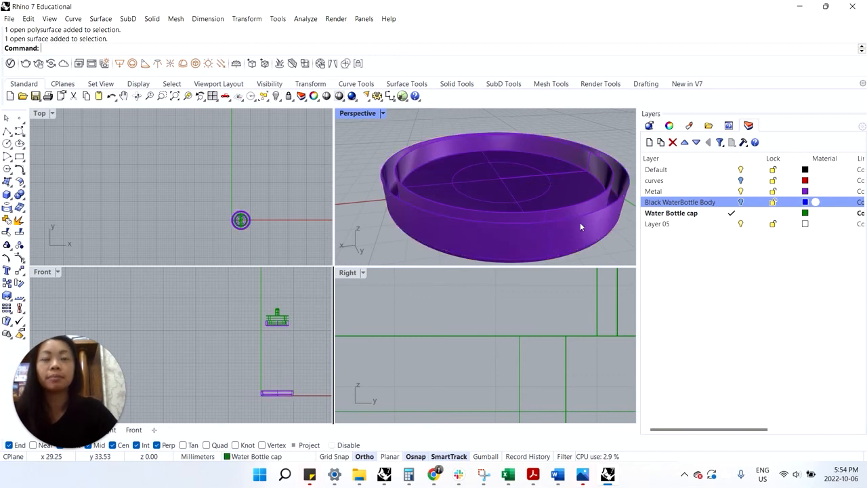
scroll(496, 208, "down", 4)
left_click(478, 212)
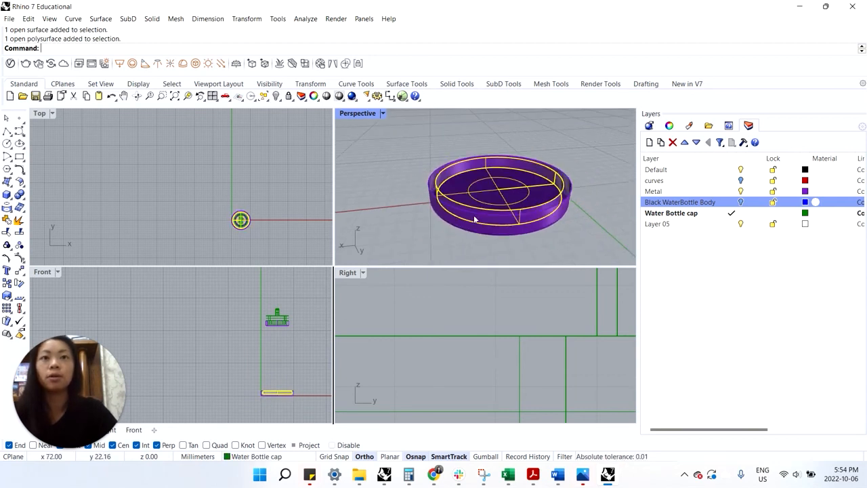
left_click(175, 219)
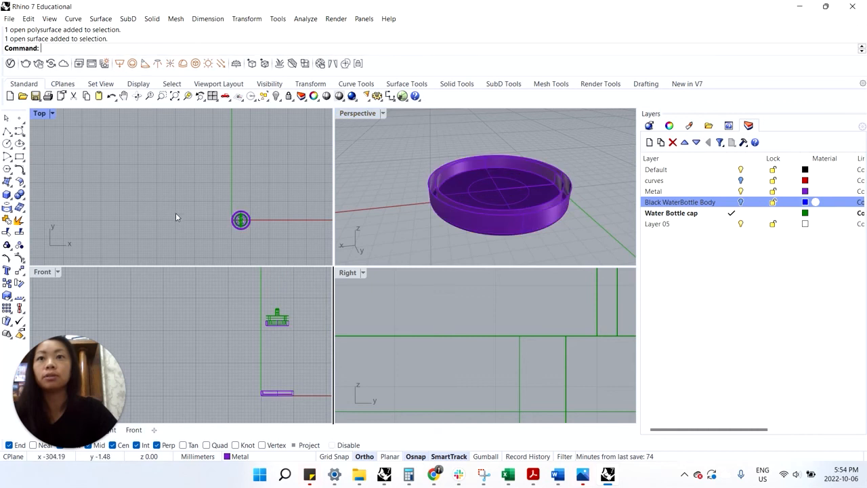
- Cap the open inner and outer shells of the metal base and check the inner one by selecting it
type("Cap")
key("Return")
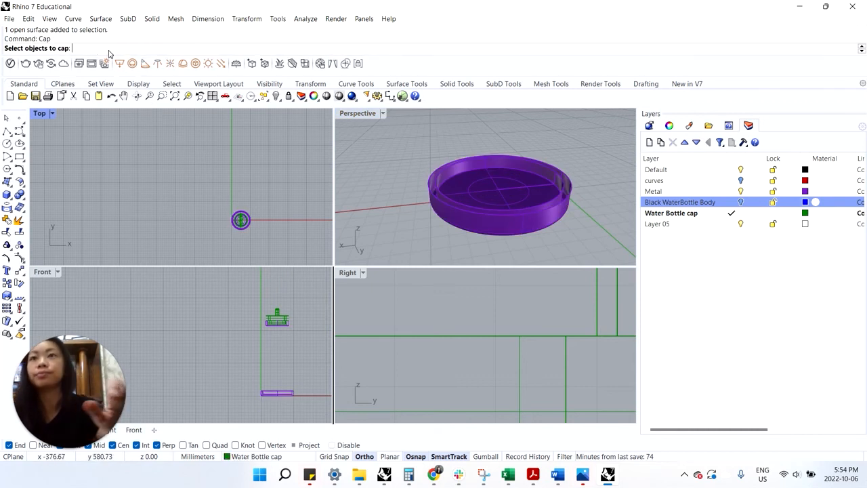
left_click(491, 195)
left_click(474, 206)
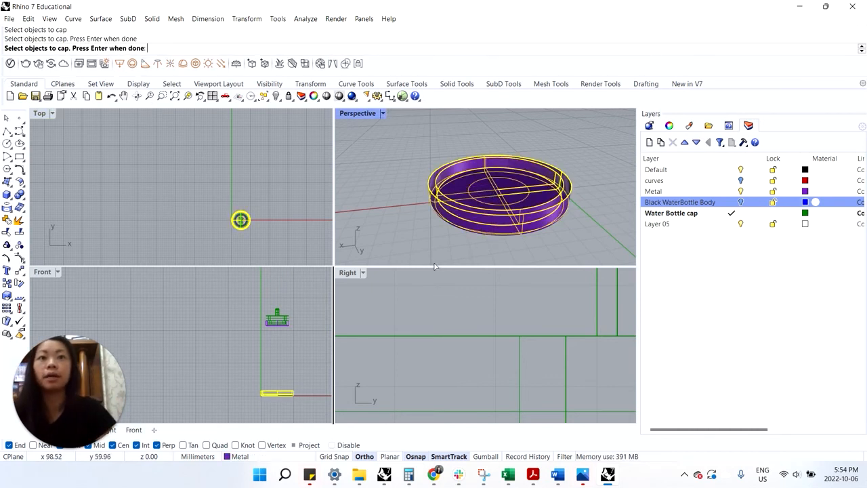
key("Return")
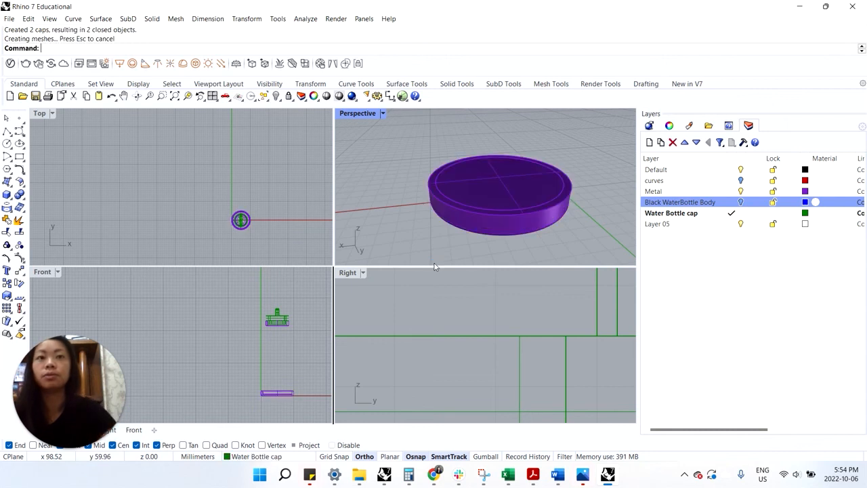
left_click(487, 191)
left_click(540, 229)
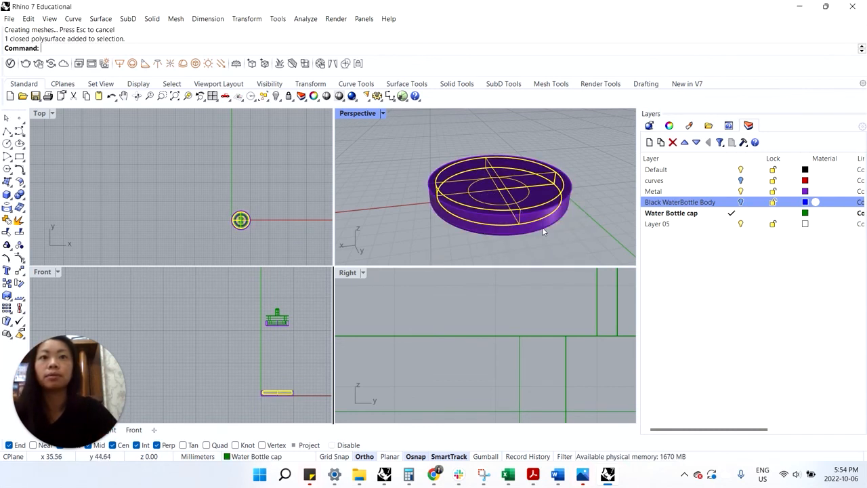
- Examine the capped inner and outer shells of the metal base from several angles, selecting each polysurface
right_click_drag(534, 223, 402, 240)
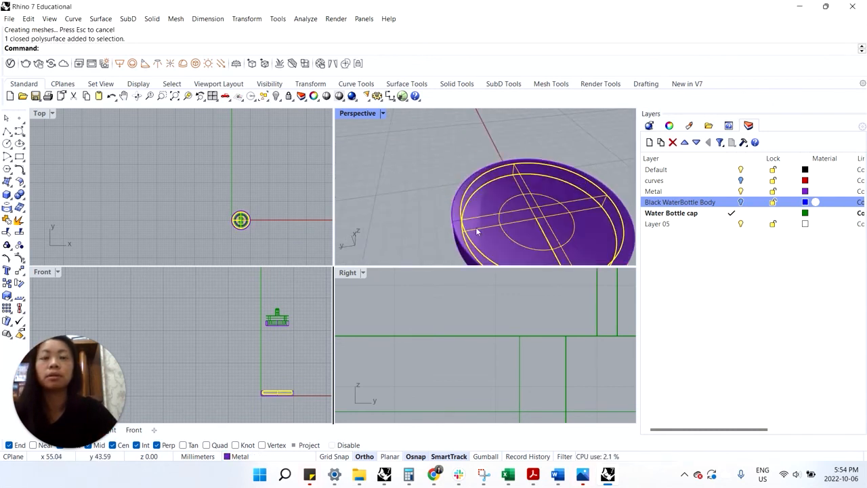
right_click_drag(581, 195, 419, 216)
left_click(524, 214)
left_click(426, 162)
left_click(416, 221)
left_click(438, 203)
left_click(441, 208)
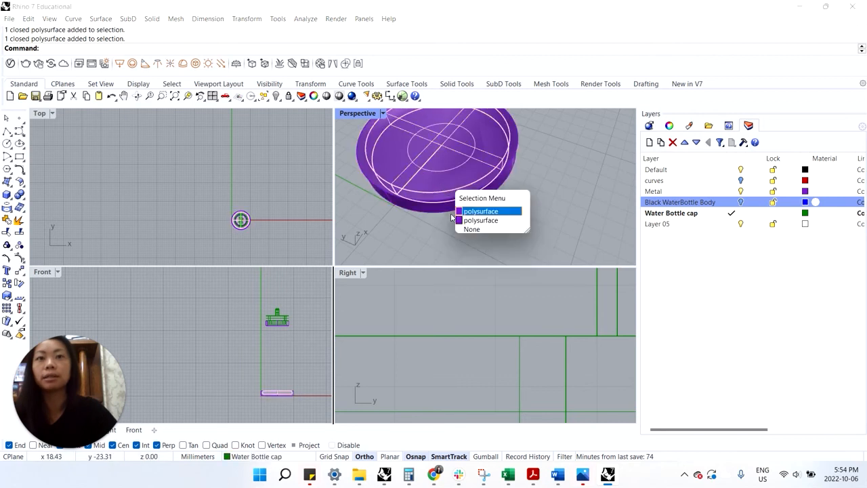
left_click(490, 222)
left_click(492, 231)
right_click_drag(492, 231, 477, 171)
left_click(499, 190)
left_click(496, 214)
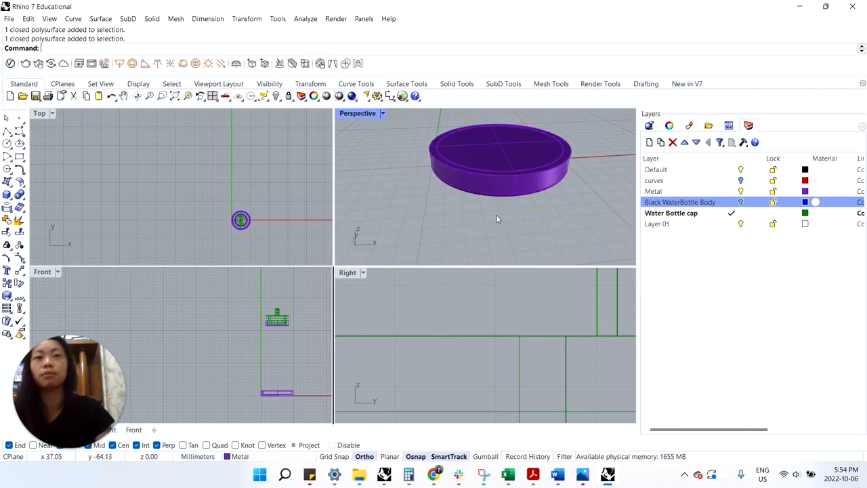
- Subtract the inner shell from the outer shell of the metal base with BooleanDifference and check the hollowed piece by selecting it
type("Booleand")
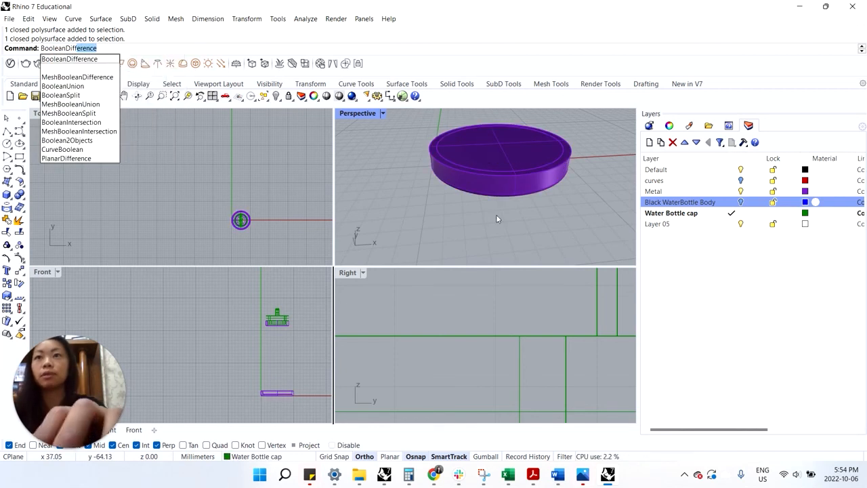
key("Return")
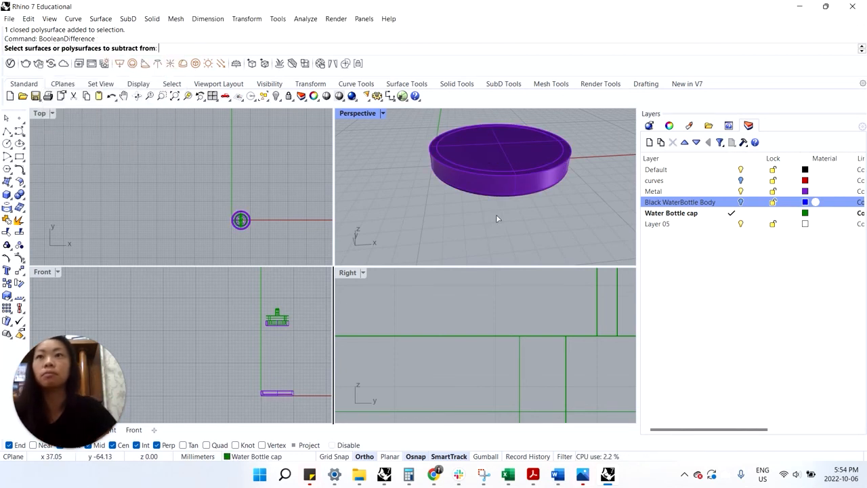
left_click(466, 186)
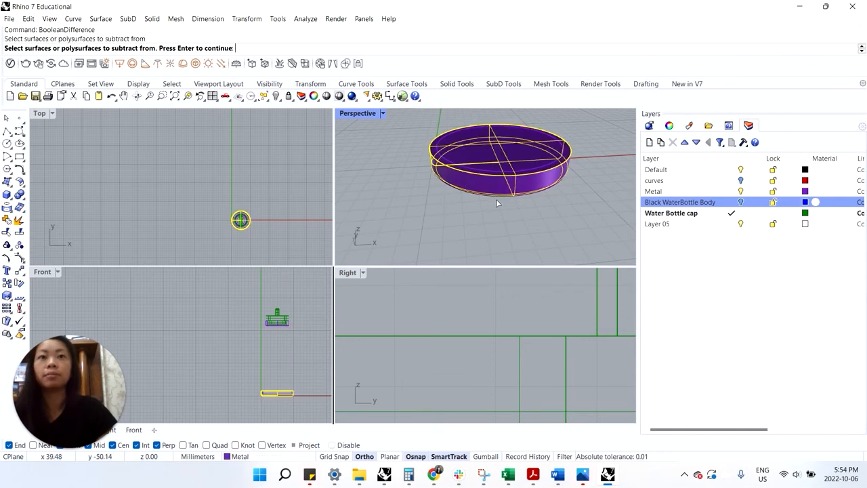
key("Return")
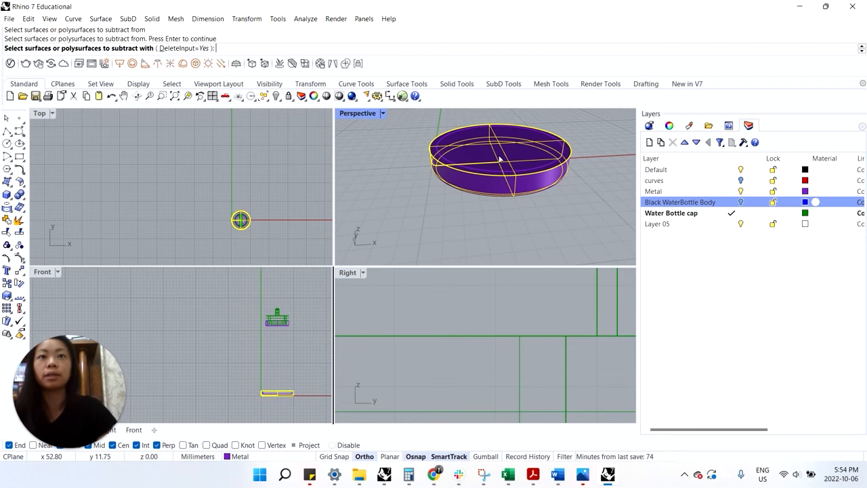
left_click(447, 162)
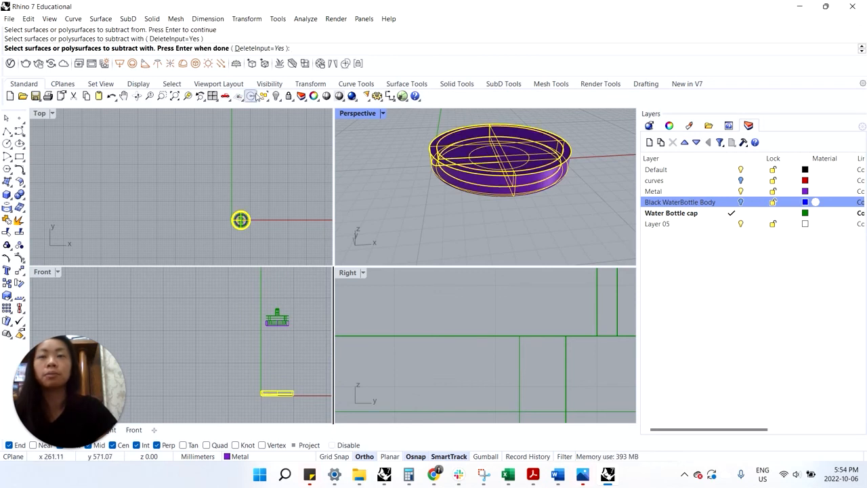
key("Return")
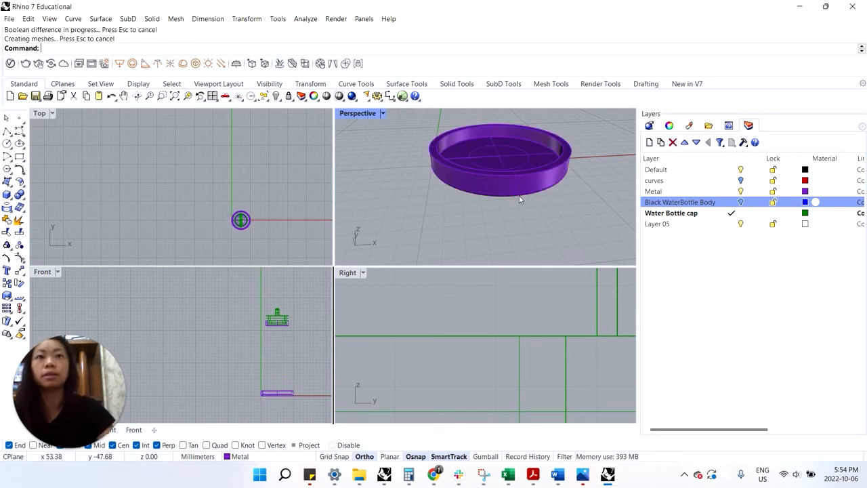
scroll(522, 224, "up", 3)
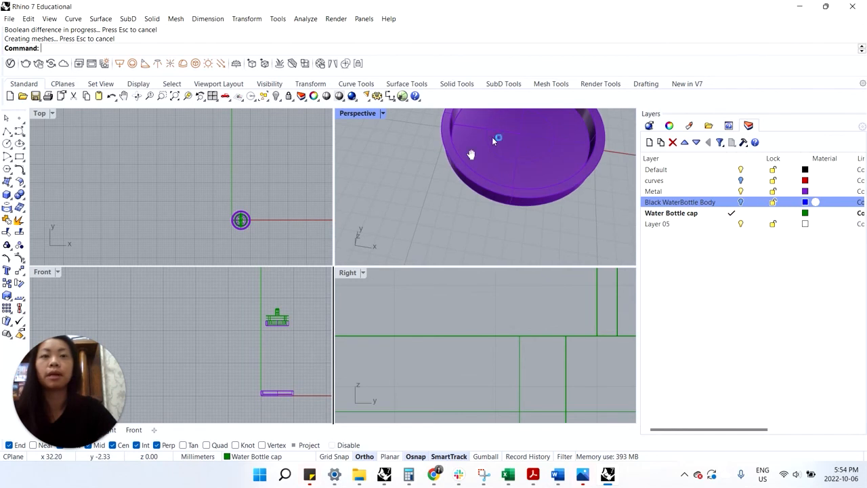
scroll(492, 141, "down", 4)
left_click(459, 179)
left_click(587, 213)
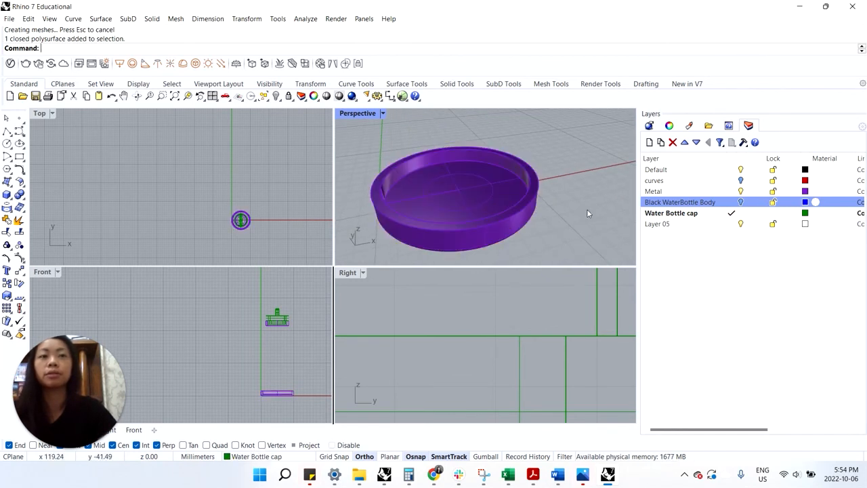
scroll(526, 203, "down", 4)
right_click_drag(526, 202, 546, 137)
scroll(550, 122, "up", 4)
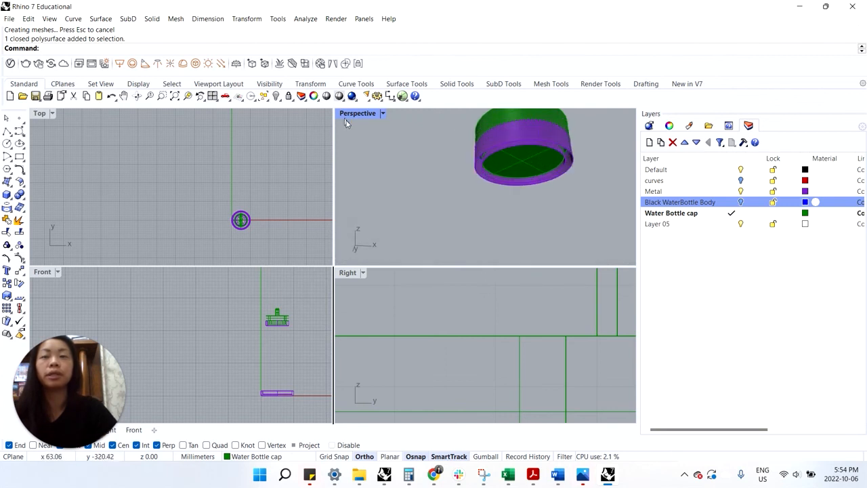
type("MakeSr")
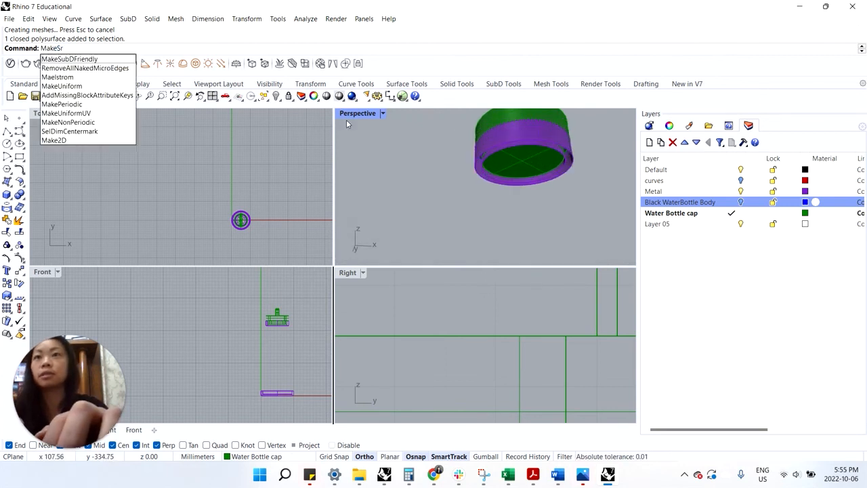
key("BackSpace")
type("urf")
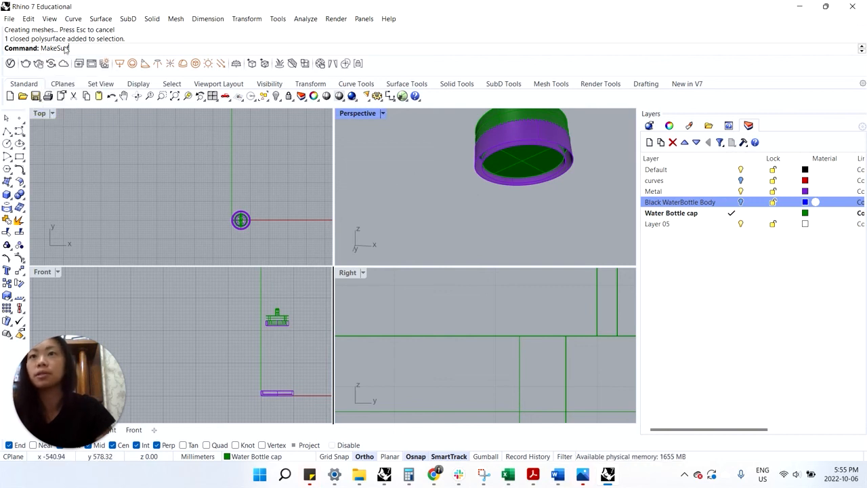
key("BackSpace")
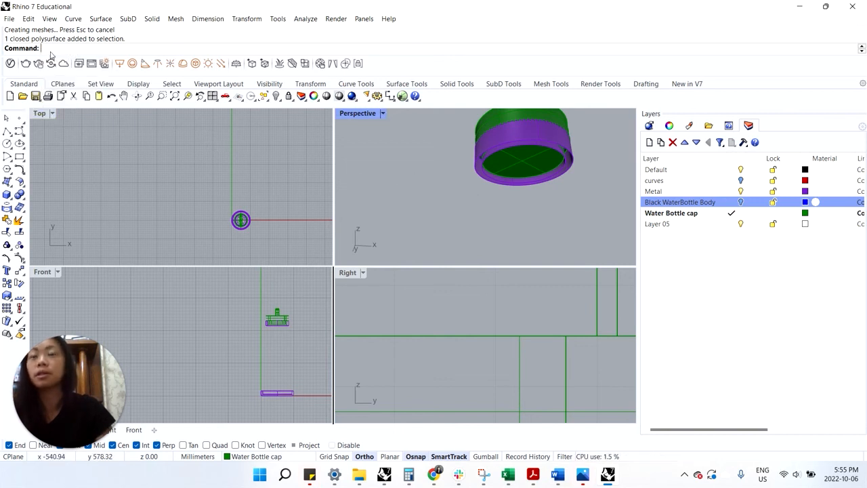
left_click(8, 183)
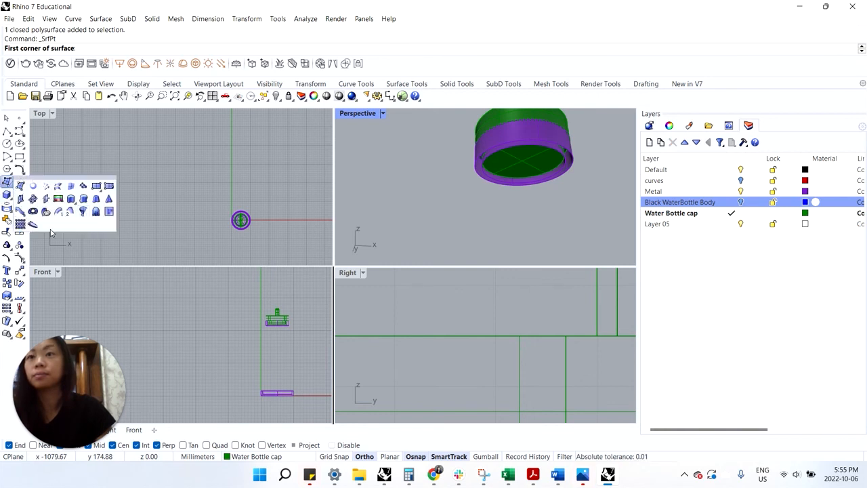
left_click(71, 251)
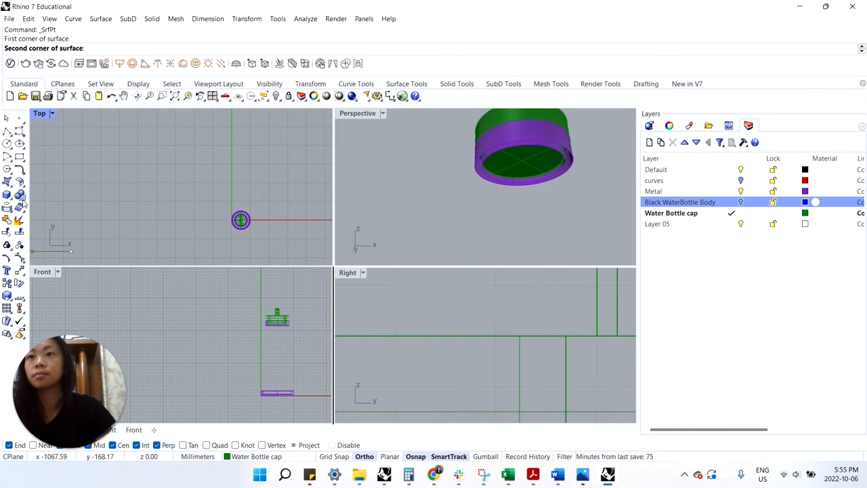
- Cap the open planar end of the metal neck ring, inspect it from below, and undo the cap
left_click(23, 201)
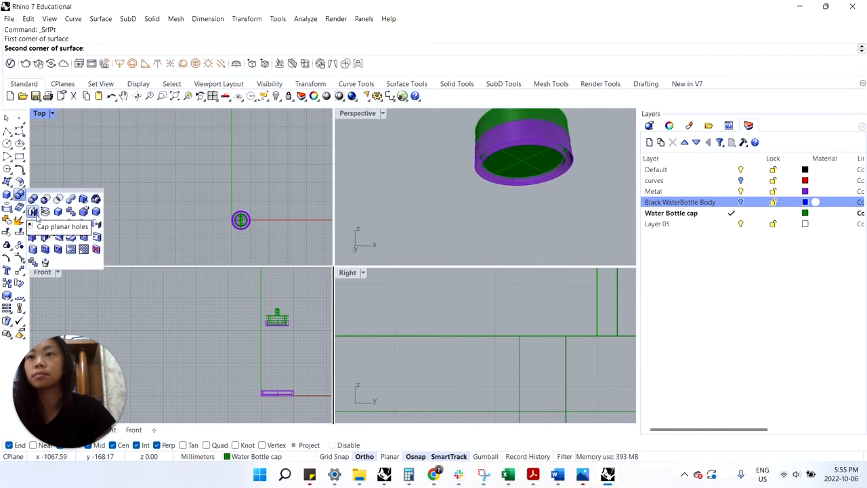
left_click(33, 212)
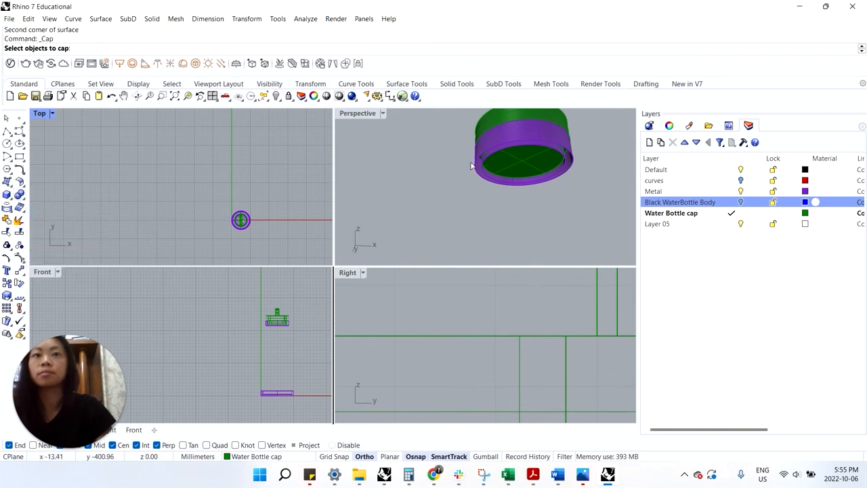
left_click(524, 174)
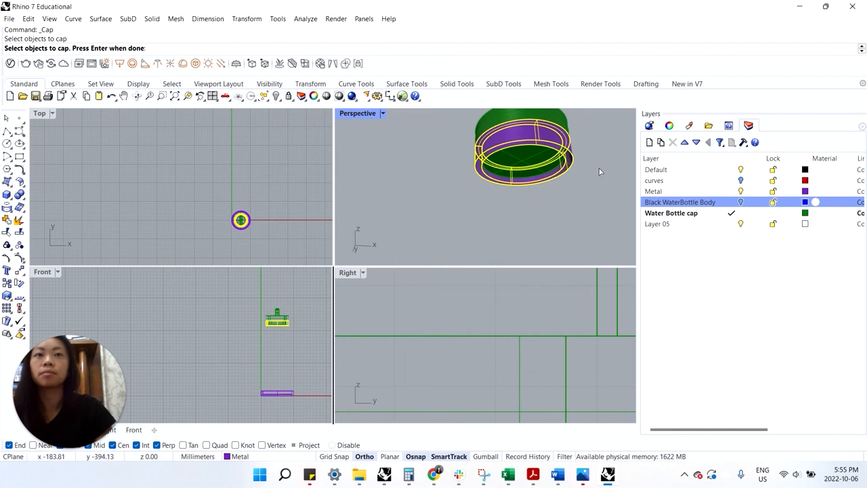
key("Return")
scroll(585, 155, "up", 5)
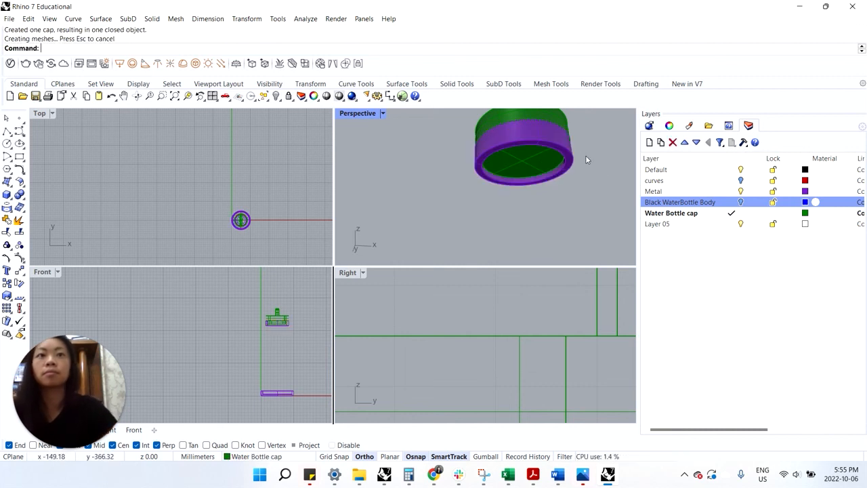
scroll(568, 162, "down", 3)
right_click_drag(568, 162, 509, 155)
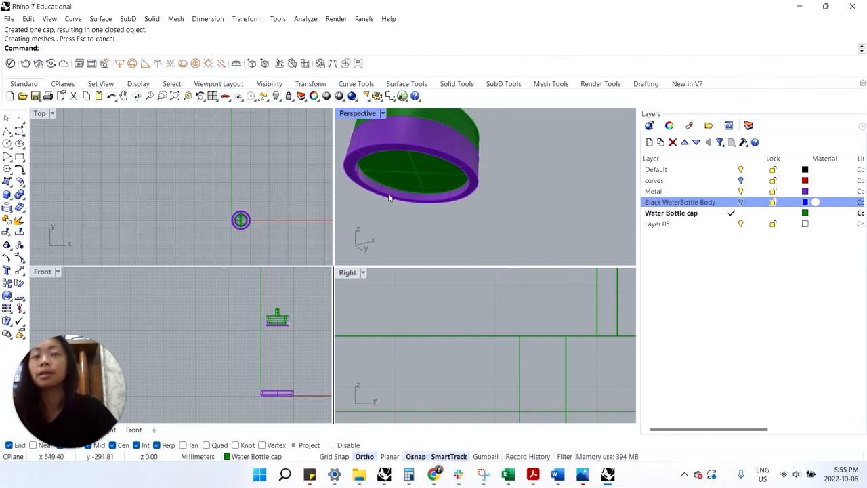
key("ctrl+z")
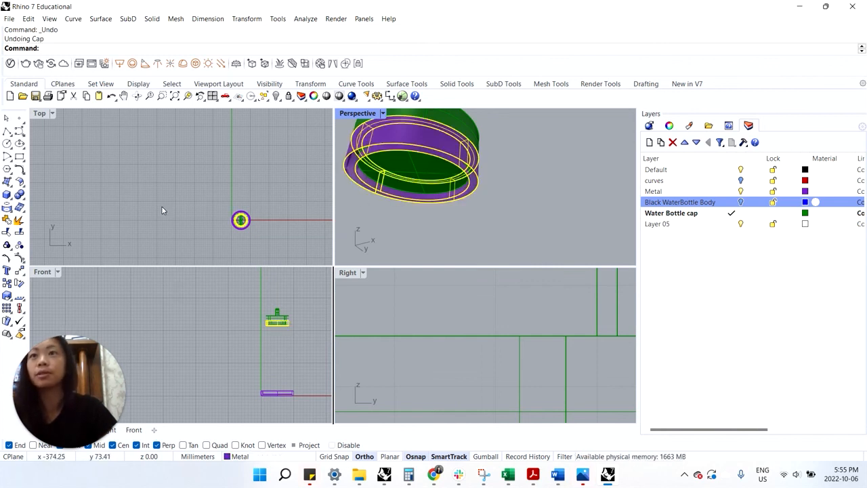
- Make Metal the current layer and turn off the Water Bottle cap layer to isolate the metal neck ring
left_click(469, 229)
left_click(347, 201)
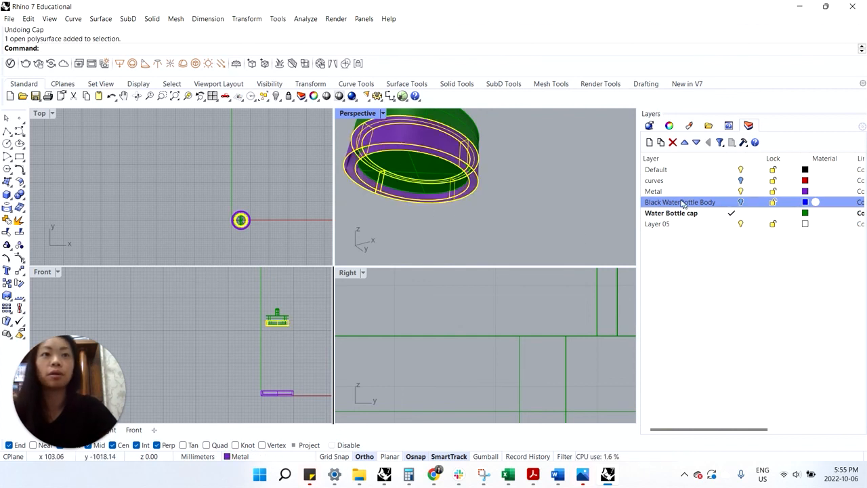
double_click(655, 191)
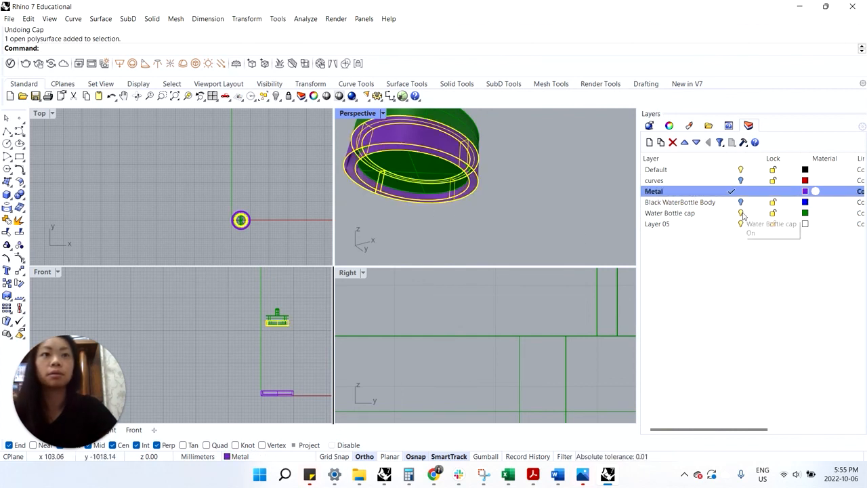
left_click(670, 213)
right_click_drag(538, 193, 379, 122)
- Cap the isolated metal neck ring into a closed solid and check it by selecting it
left_click(521, 213)
left_click(521, 150)
type("cap")
key("Return")
right_click_drag(401, 188, 458, 207)
left_click(491, 154)
left_click(499, 184)
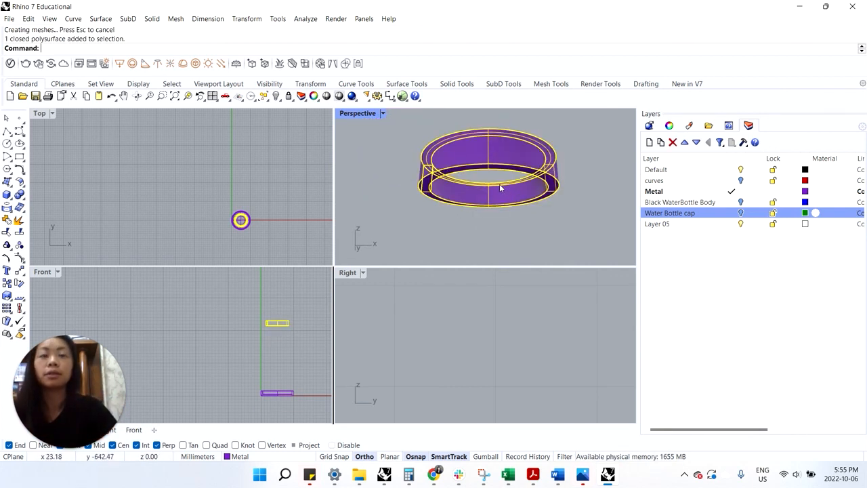
left_click(513, 228)
- Look over the metal base, turn the Black WaterBottle Body and Water Bottle cap layers back on, and review the complete bottle
scroll(432, 188, "down", 5)
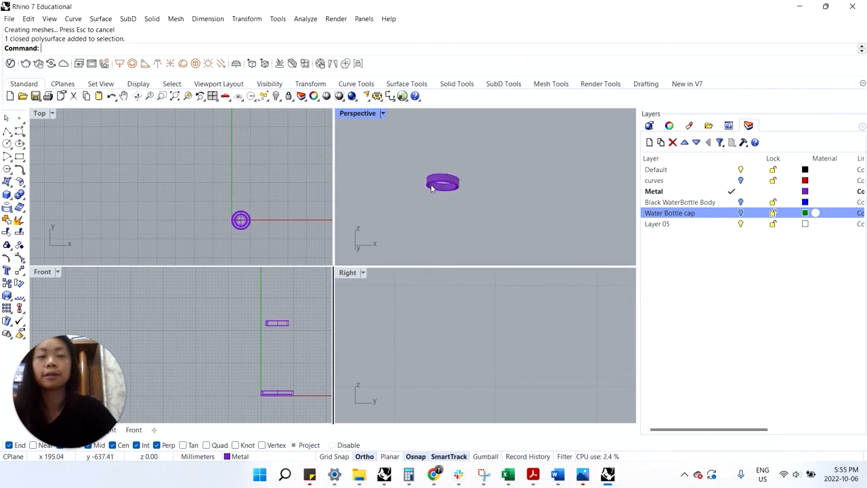
scroll(437, 237, "up", 6)
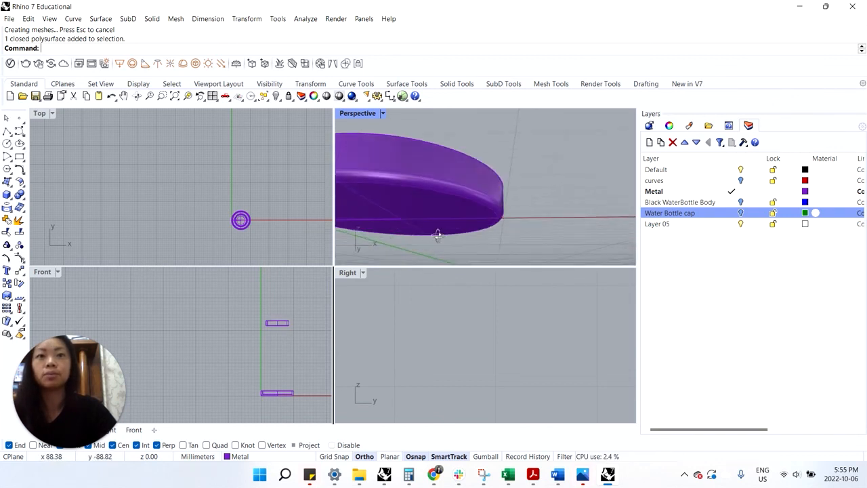
scroll(437, 234, "down", 5)
mouse_move(437, 234)
right_mouse_down()
mouse_move(412, 203)
mouse_move(423, 228)
right_mouse_up()
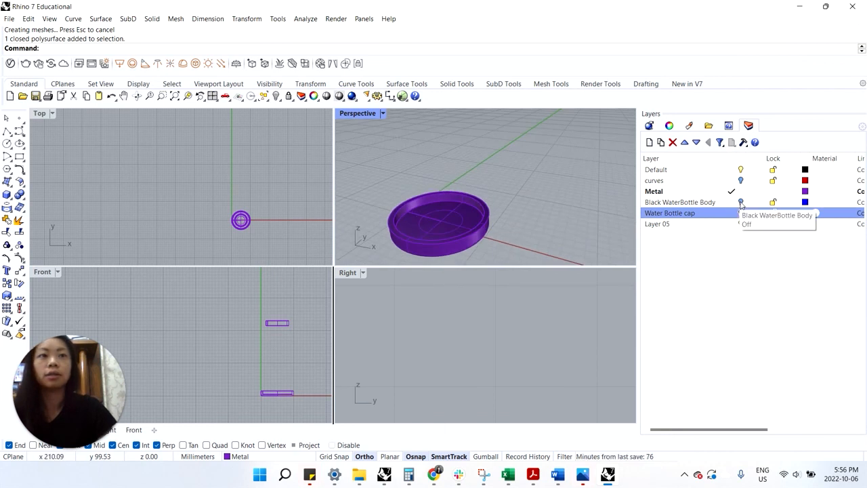
left_click(741, 202)
left_click(741, 213)
scroll(509, 197, "down", 5)
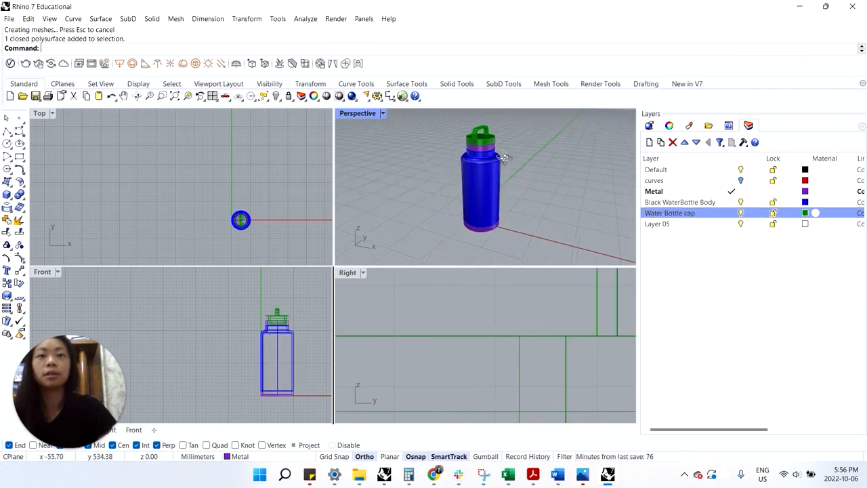
right_click_drag(461, 165, 494, 235)
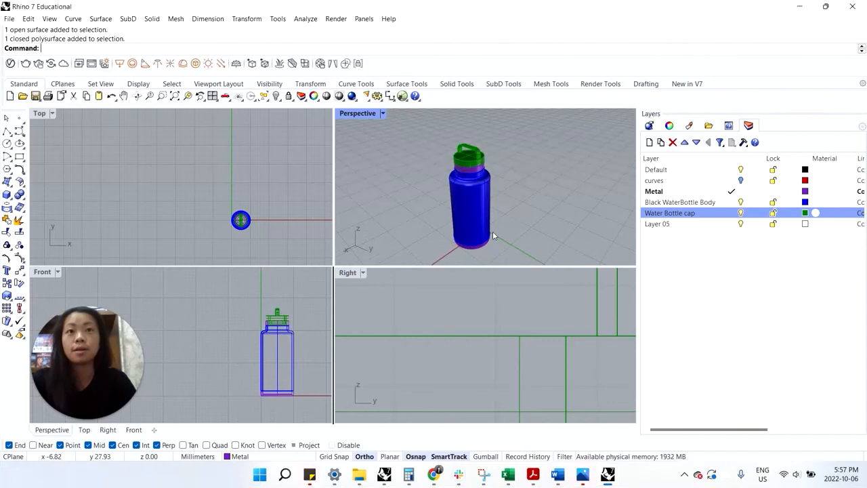